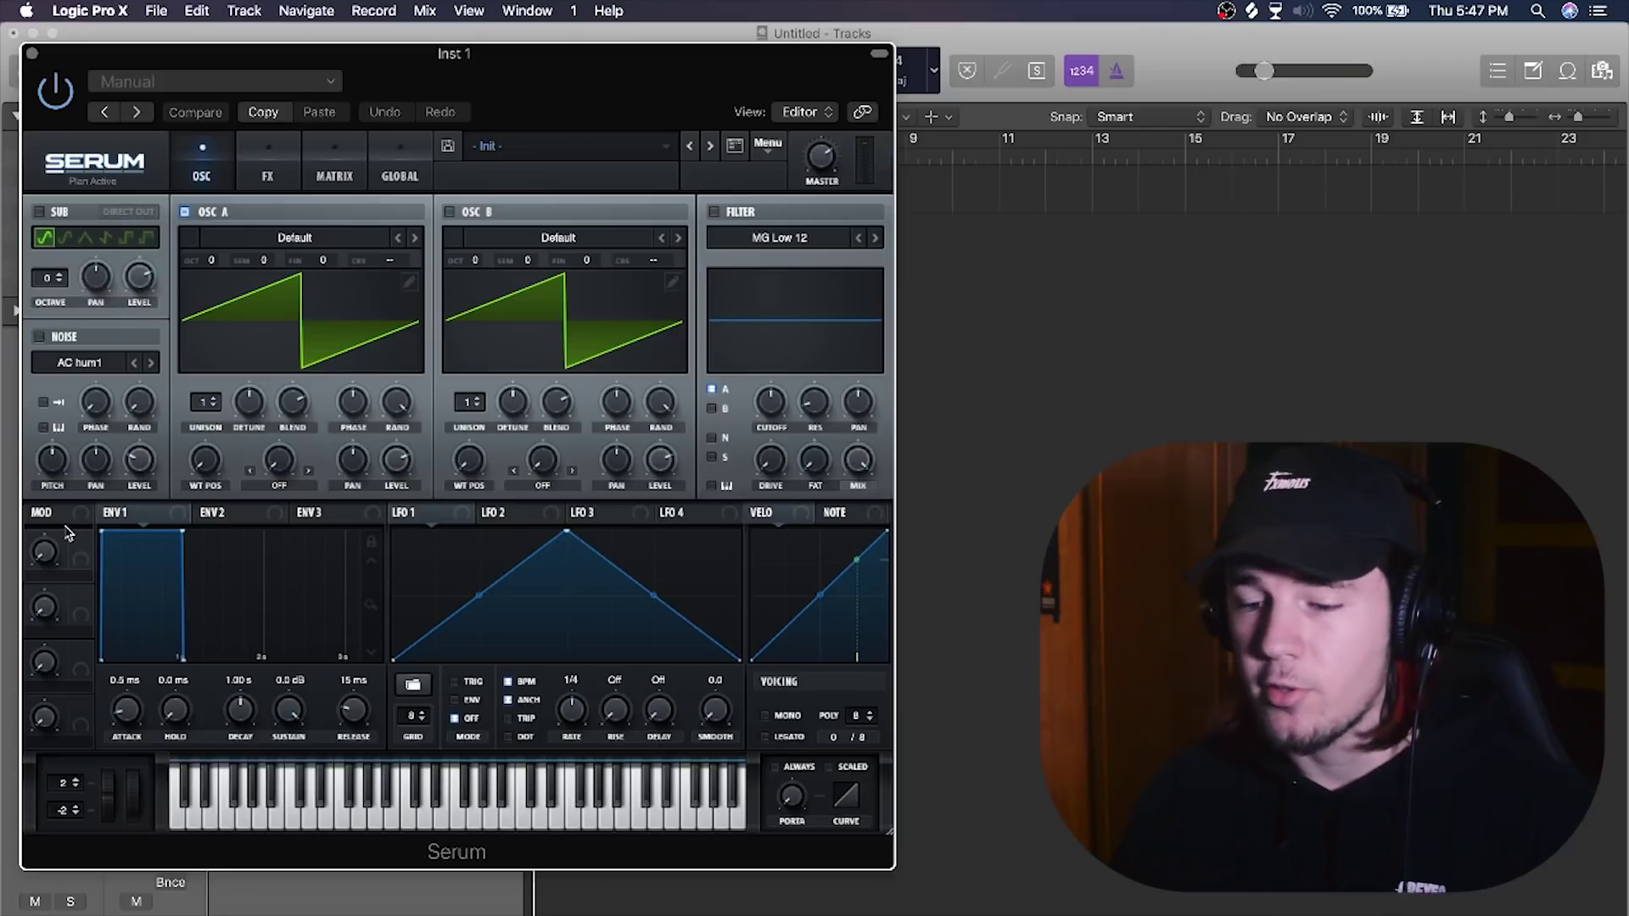
- Replace the Serum instrument on the Inst 1 track with the Vintage Electric Piano
{"action": "left_click", "coordinate": [33, 54]}
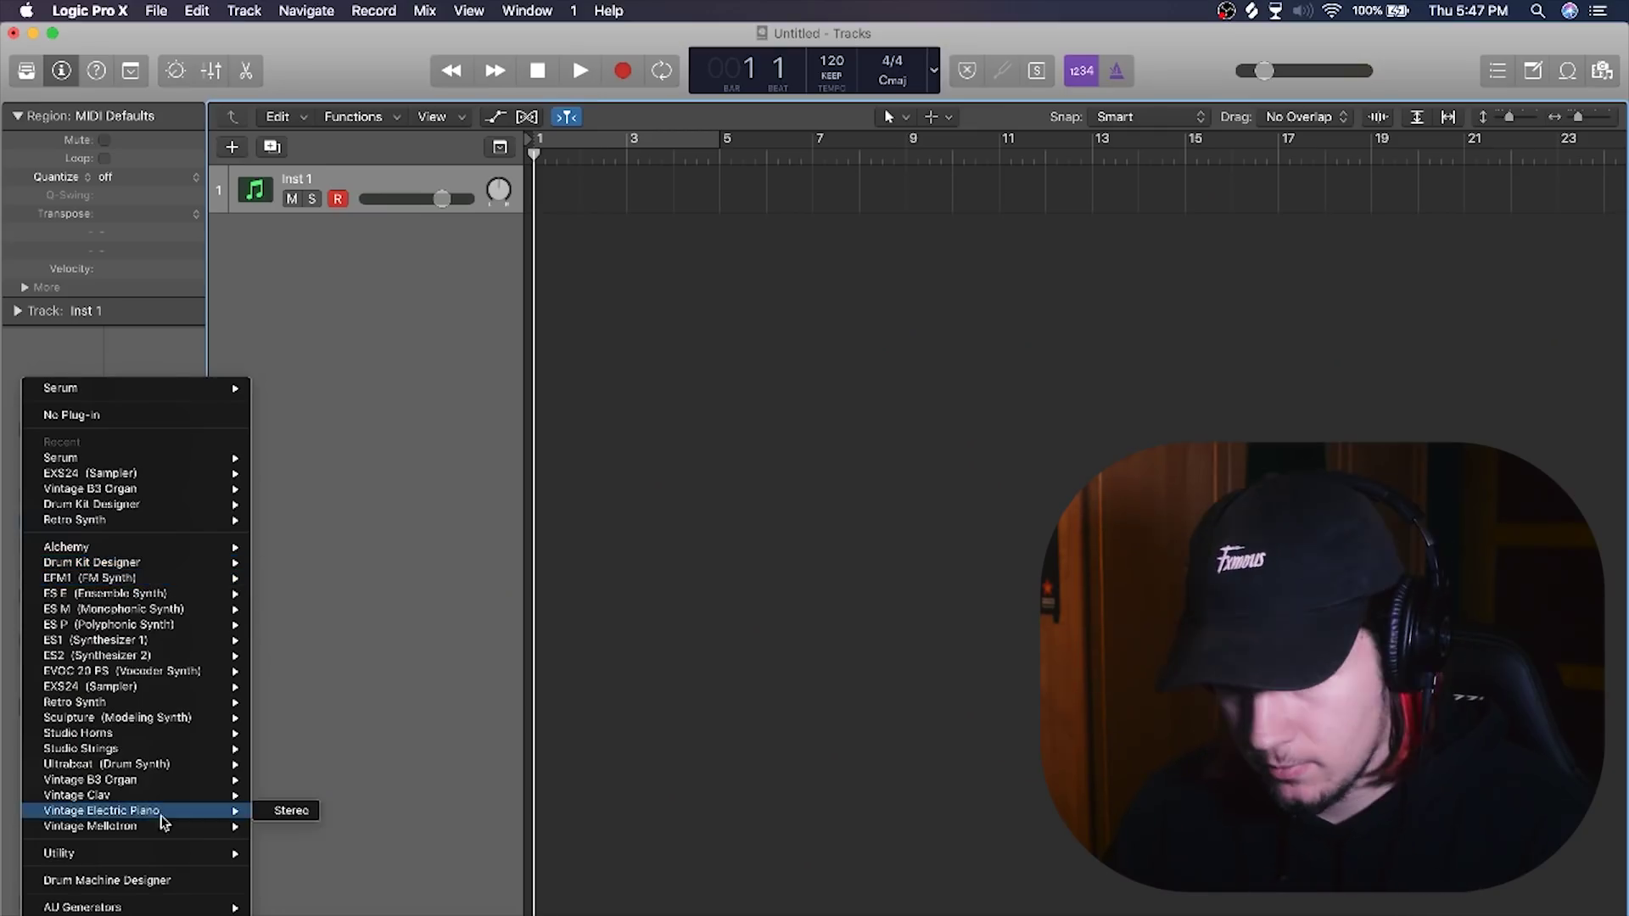
{"action": "left_click", "coordinate": [160, 815]}
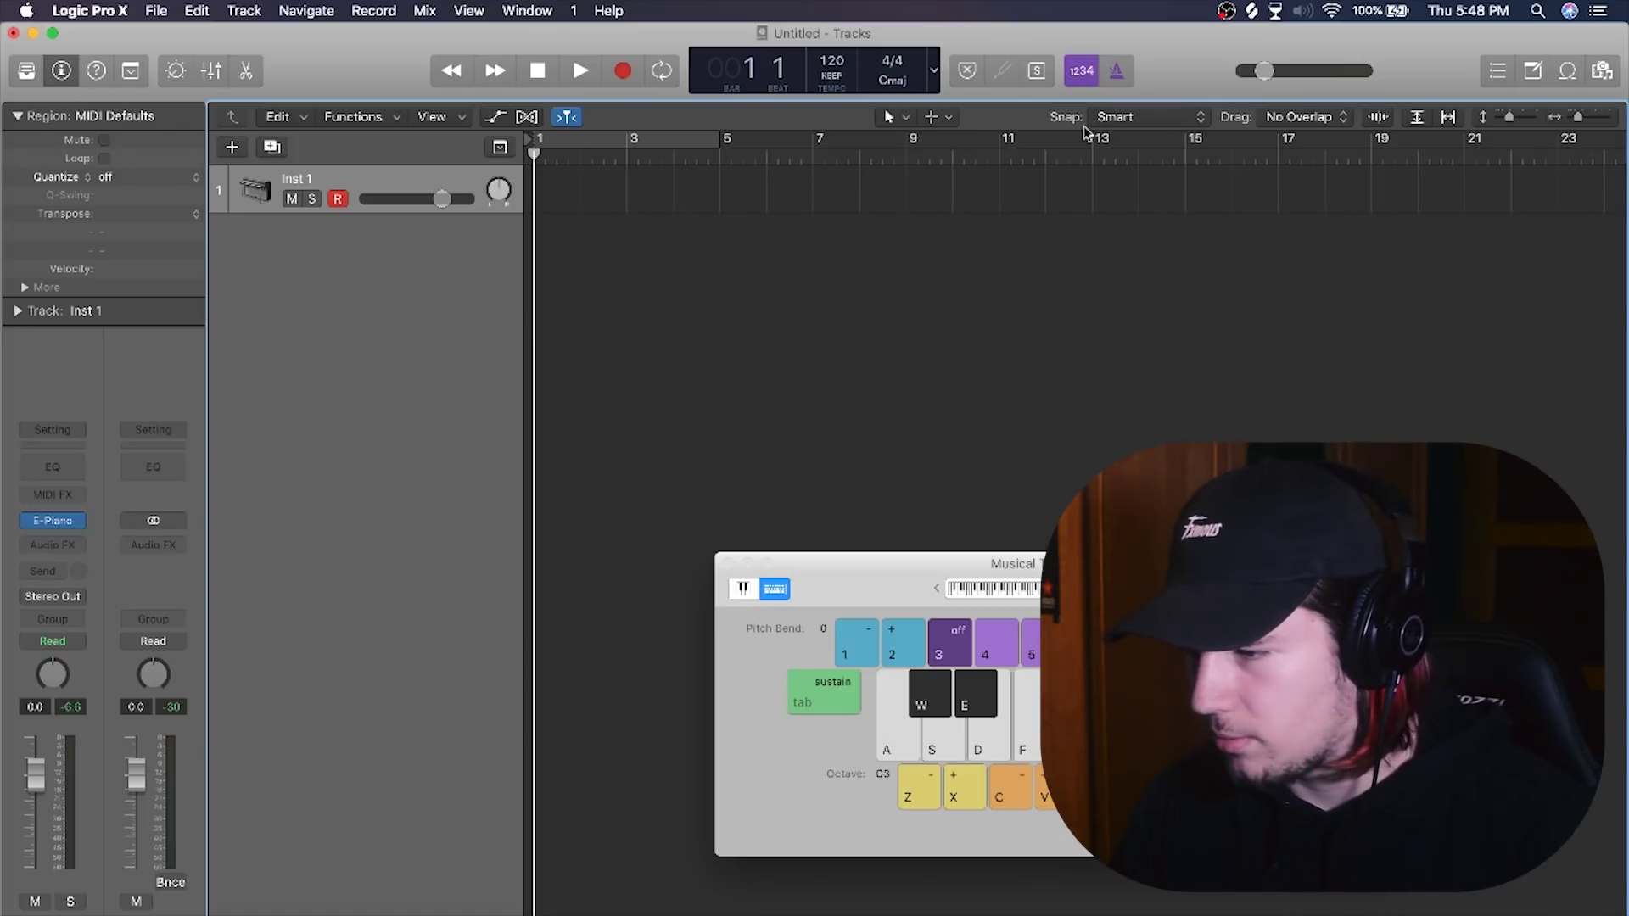
- Record a four-bar electric piano chord part on the Inst 1 track with the metronome, starting at bar 1
{"action": "left_click", "coordinate": [1118, 69]}
{"action": "key", "text": "r"}
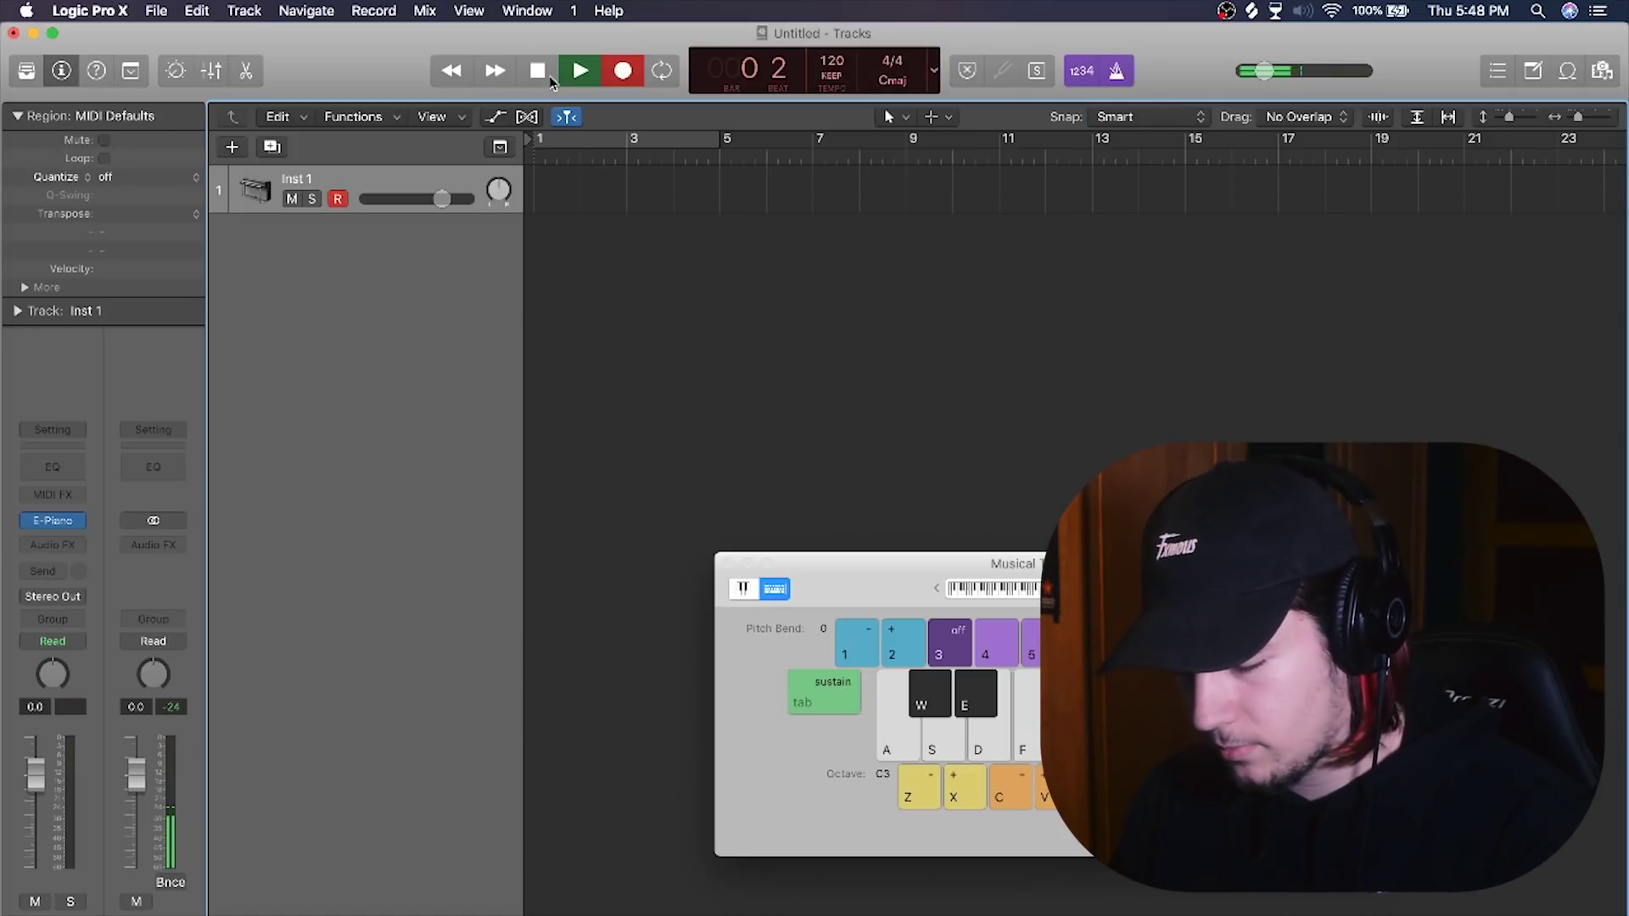
{"action": "key", "text": "d"}
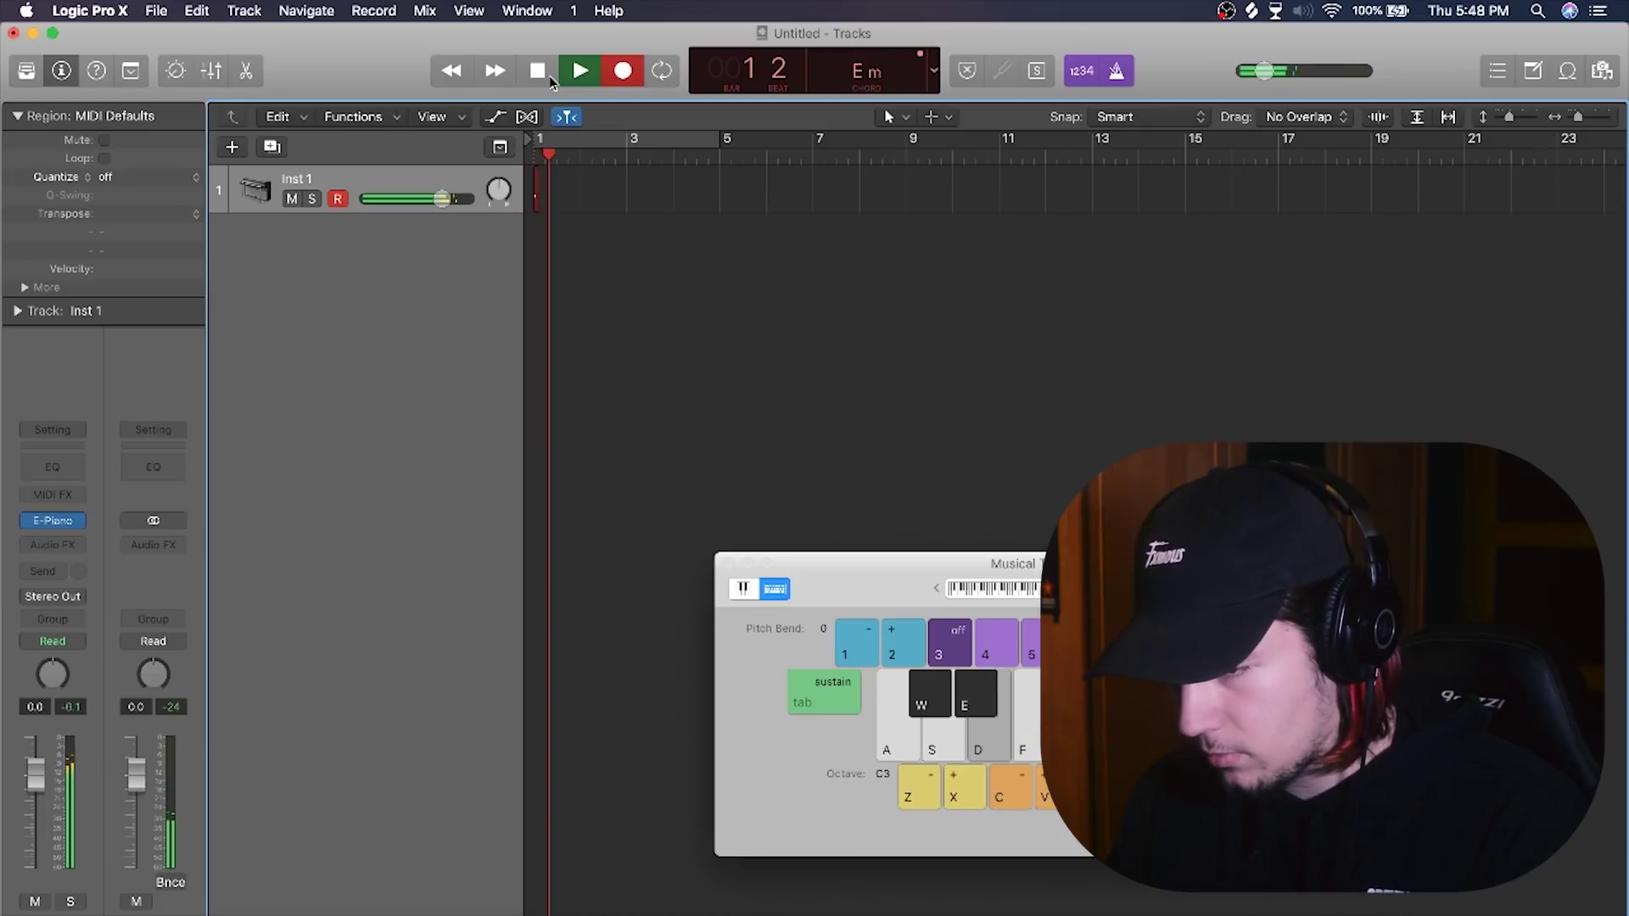
{"action": "key", "text": "s"}
{"action": "key", "text": "f"}
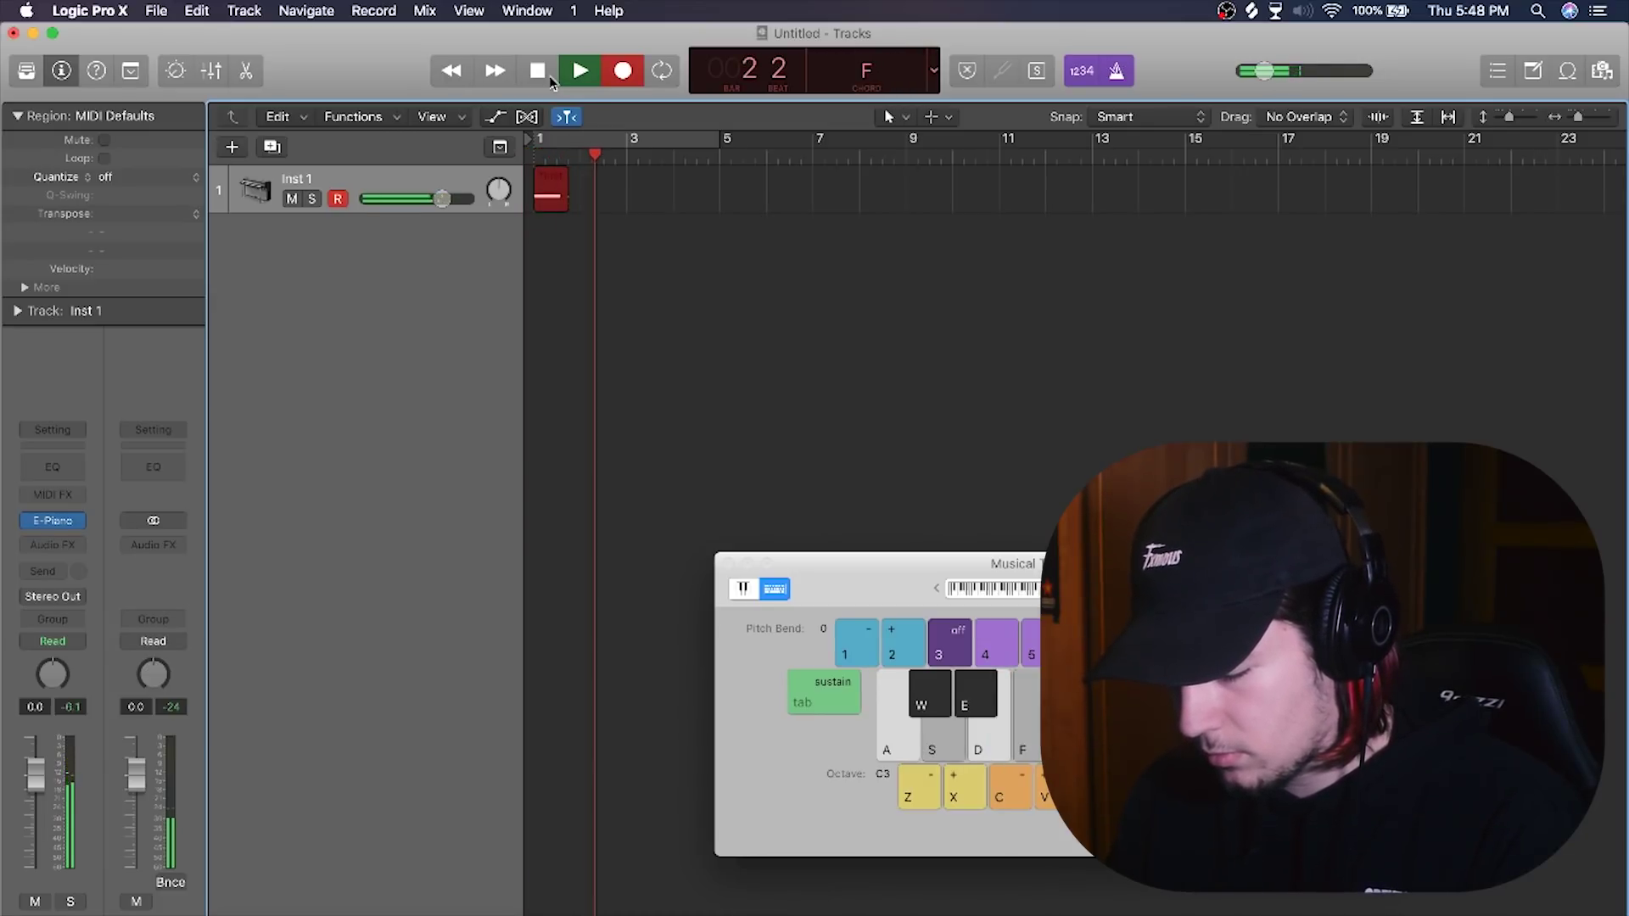
{"action": "key", "text": "a"}
{"action": "key", "text": "d"}
{"action": "key", "text": "s"}
{"action": "key", "text": "f"}
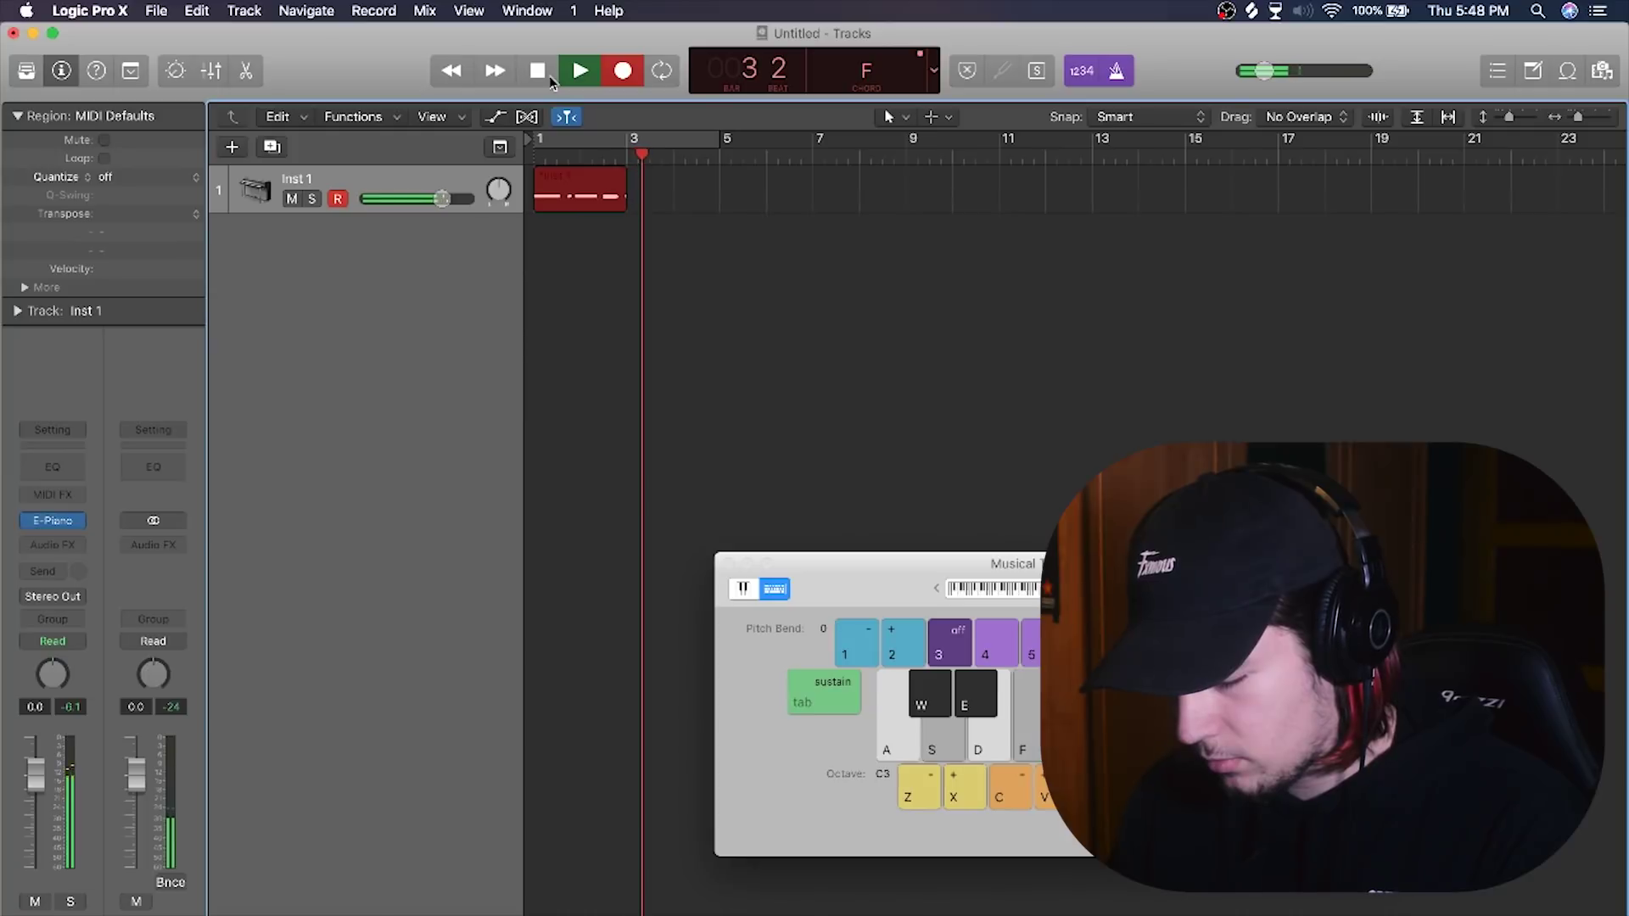
{"action": "key", "text": "d"}
{"action": "key", "text": "f"}
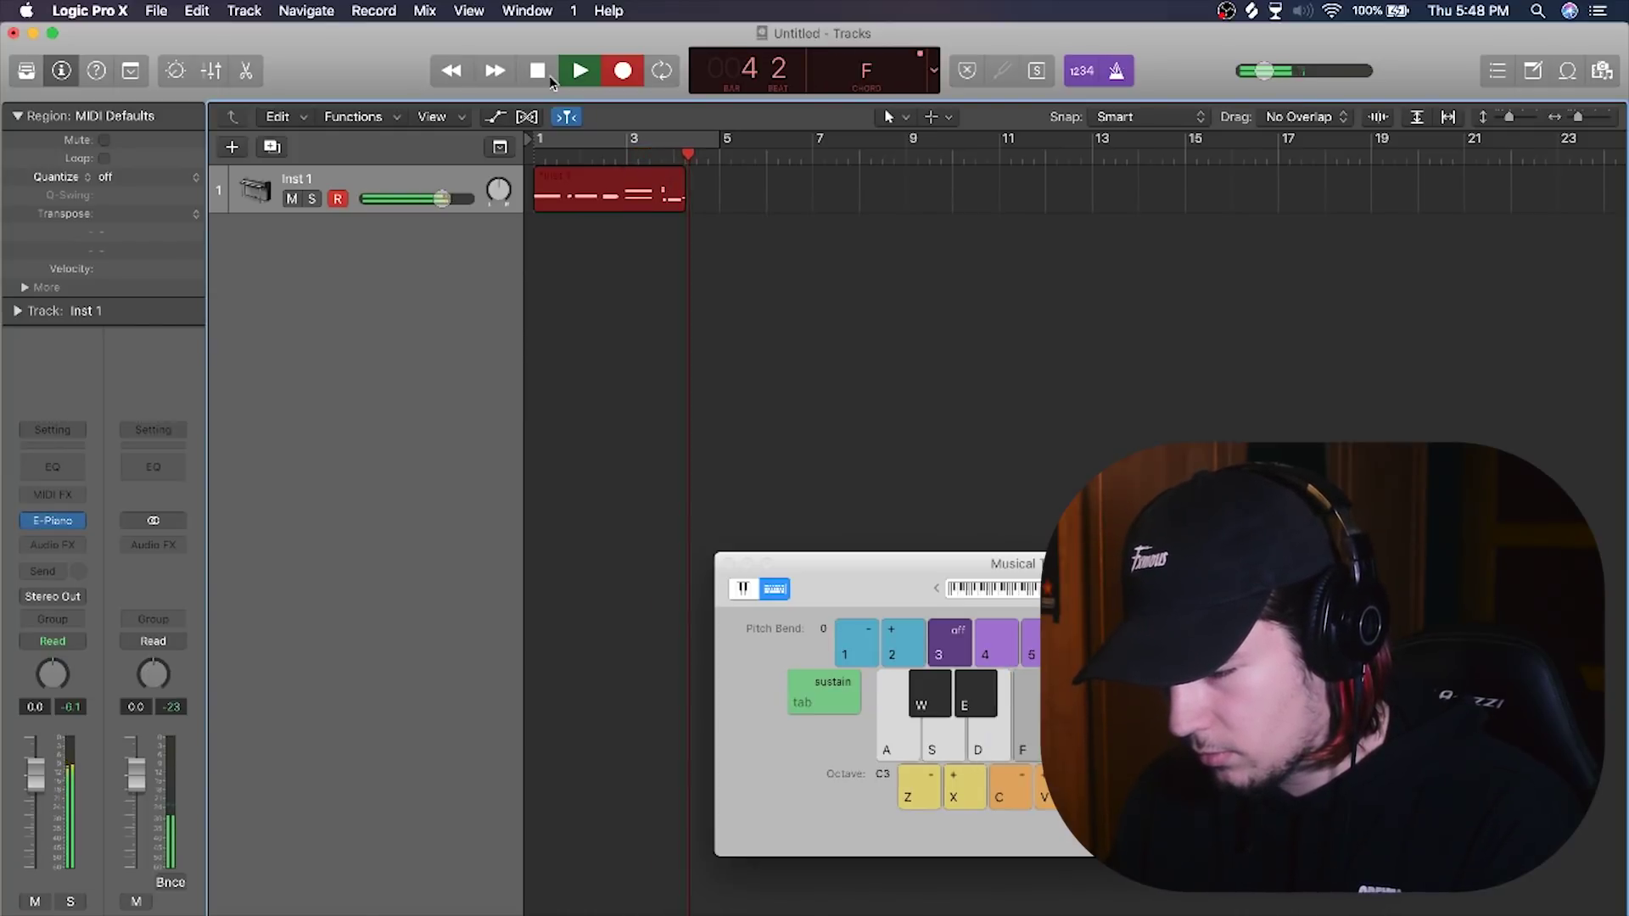
{"action": "left_click", "coordinate": [548, 76]}
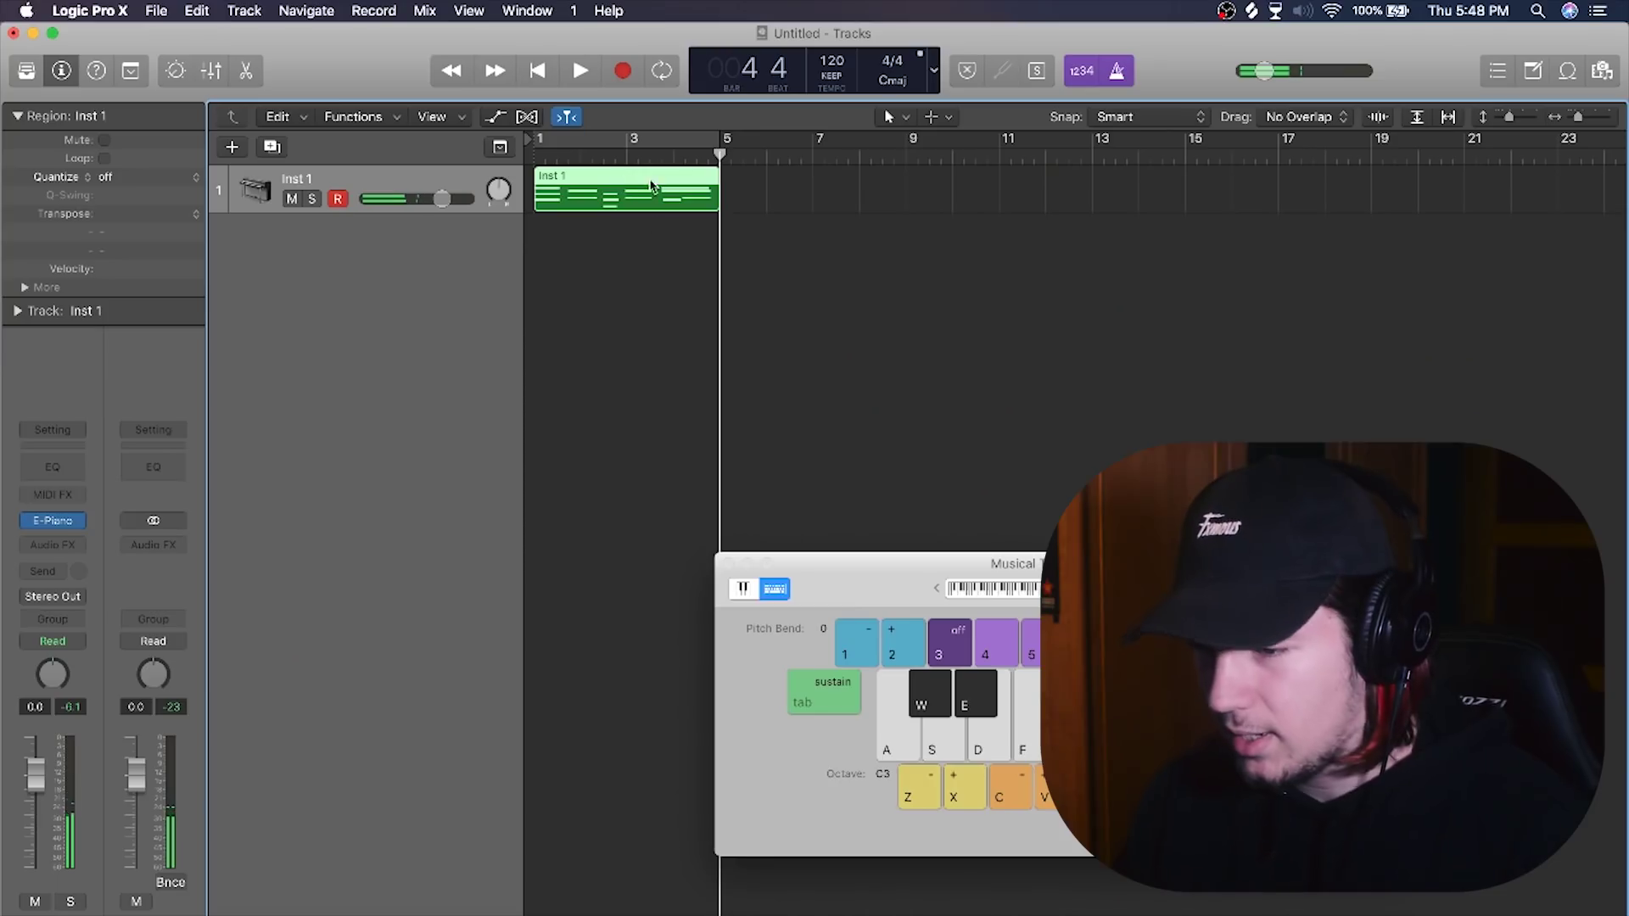
- Open the recorded Inst 1 region for note editing and close the Musical Typing window
{"action": "double_click", "coordinate": [611, 202]}
{"action": "left_click", "coordinate": [729, 565]}
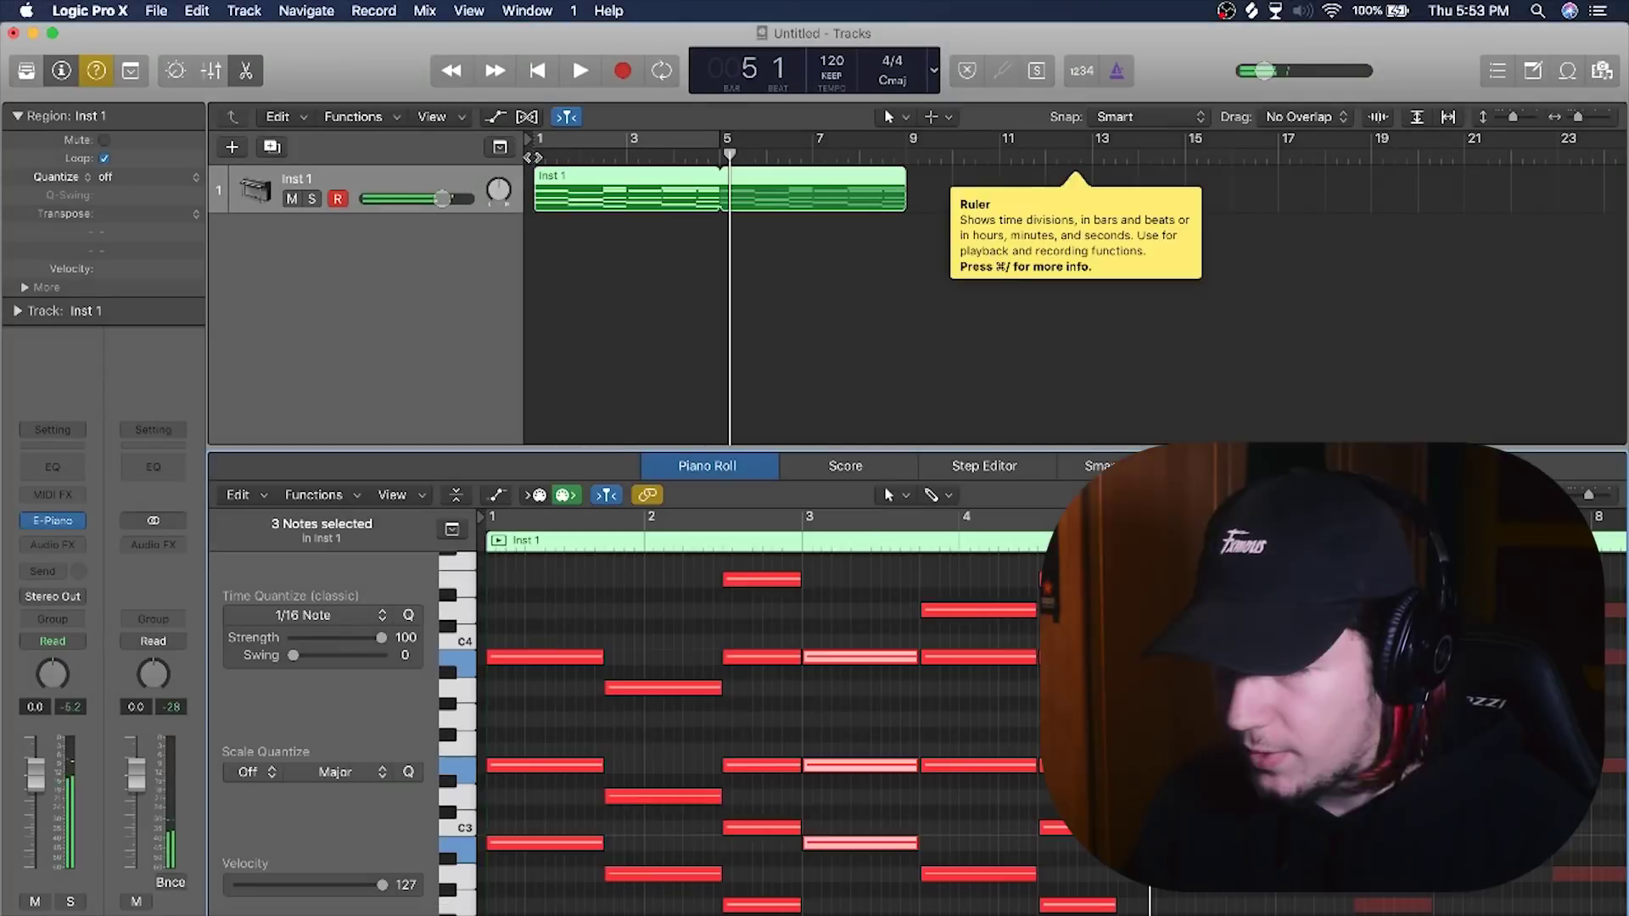
- Add a second software instrument track and load the ES P synth on it with the Square Pad preset
{"action": "key", "text": "super+d"}
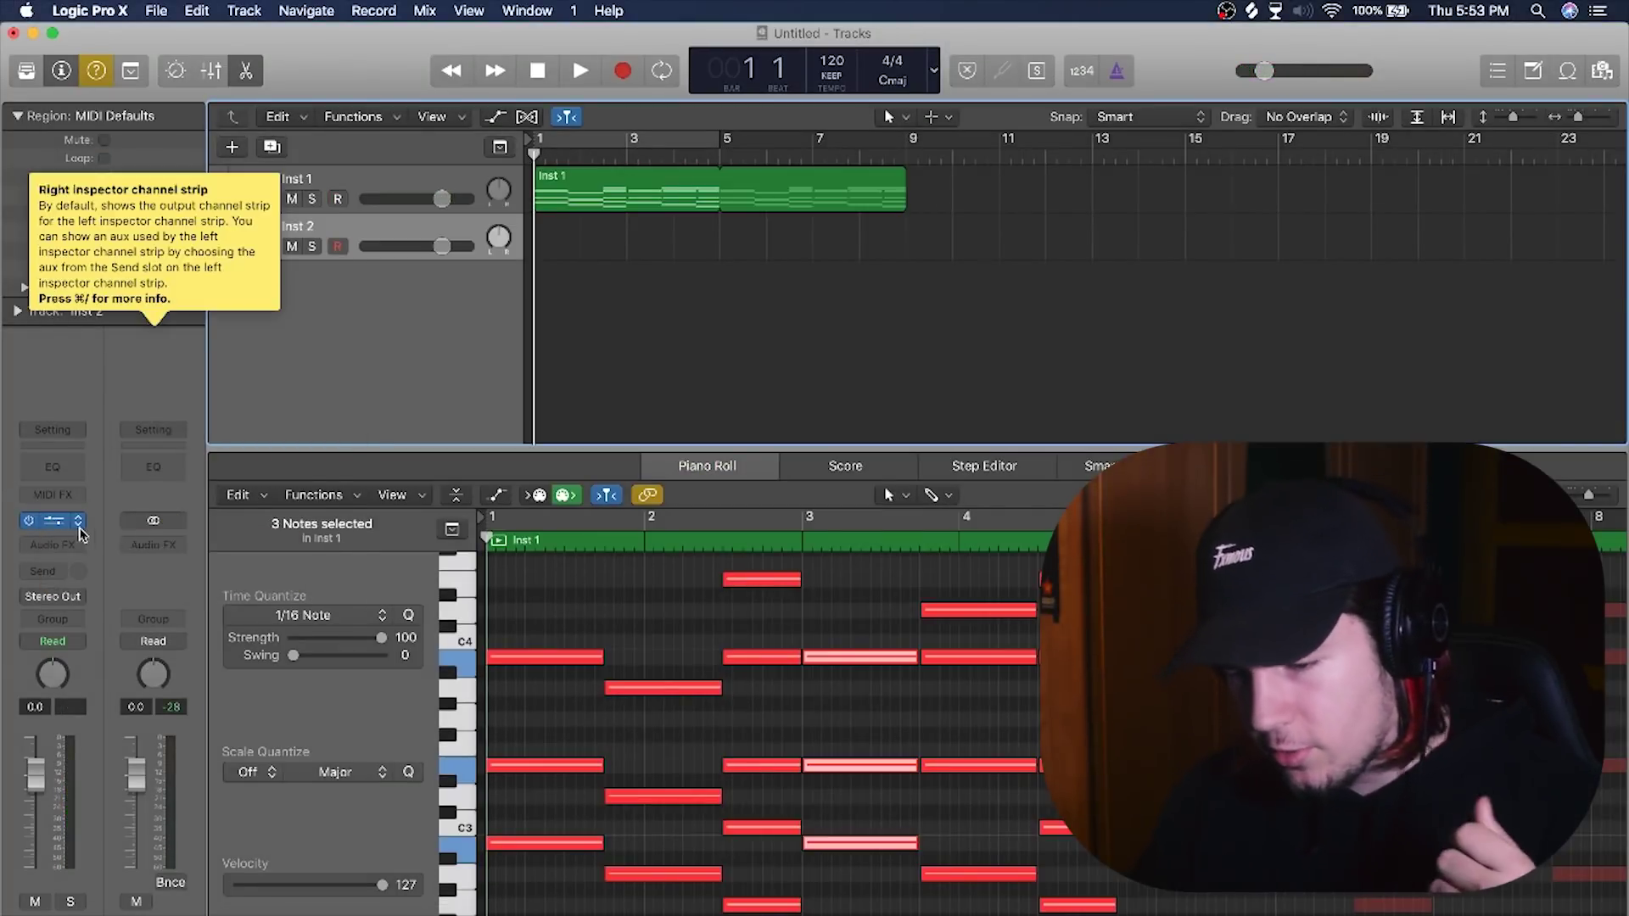
{"action": "left_click", "coordinate": [79, 526]}
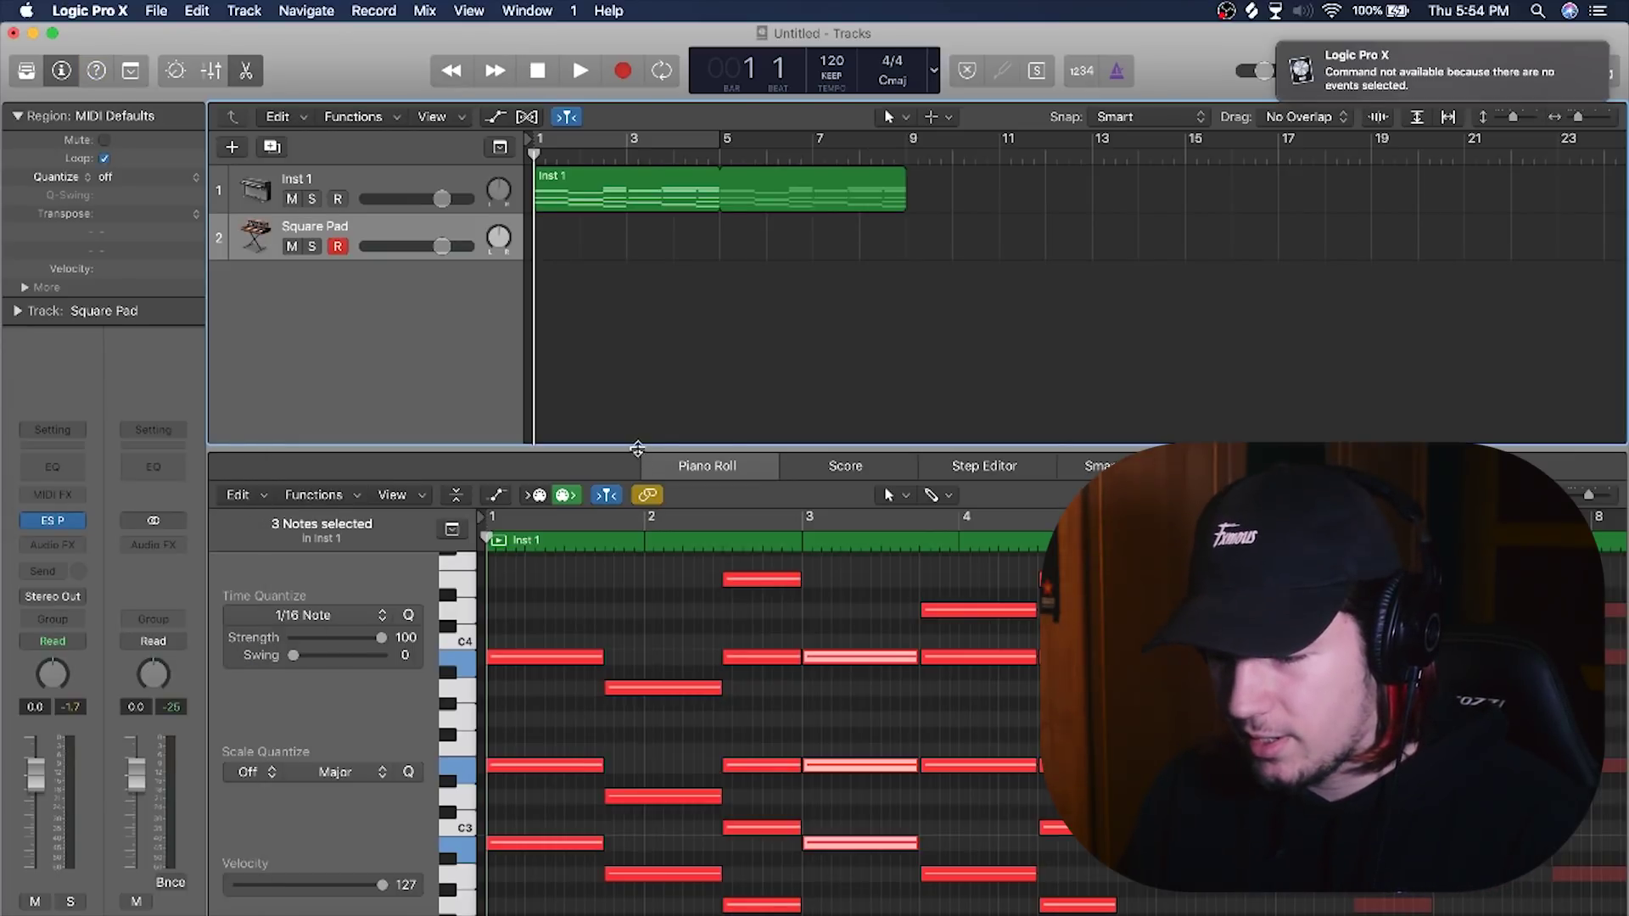
- Enlarge the tracks area and record an eight-bar single-note melody on the Square Pad track, closing Musical Typing when done
{"action": "left_click_drag", "start_coordinate": [640, 448], "coordinate": [637, 545]}
{"action": "left_click", "coordinate": [546, 80]}
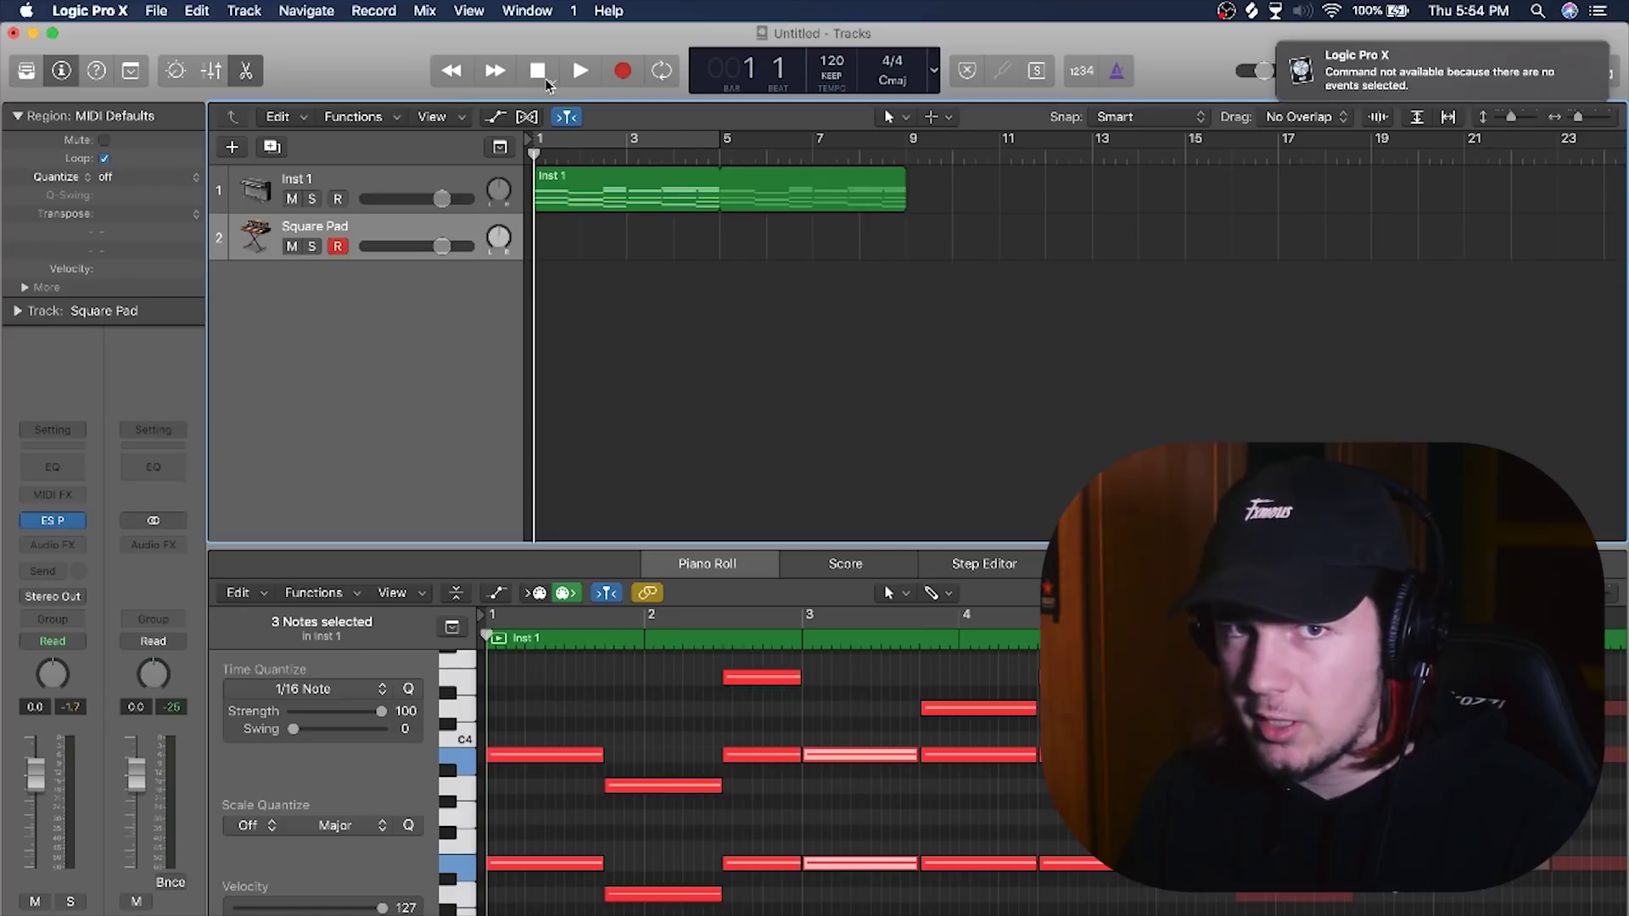
{"action": "key", "text": "space"}
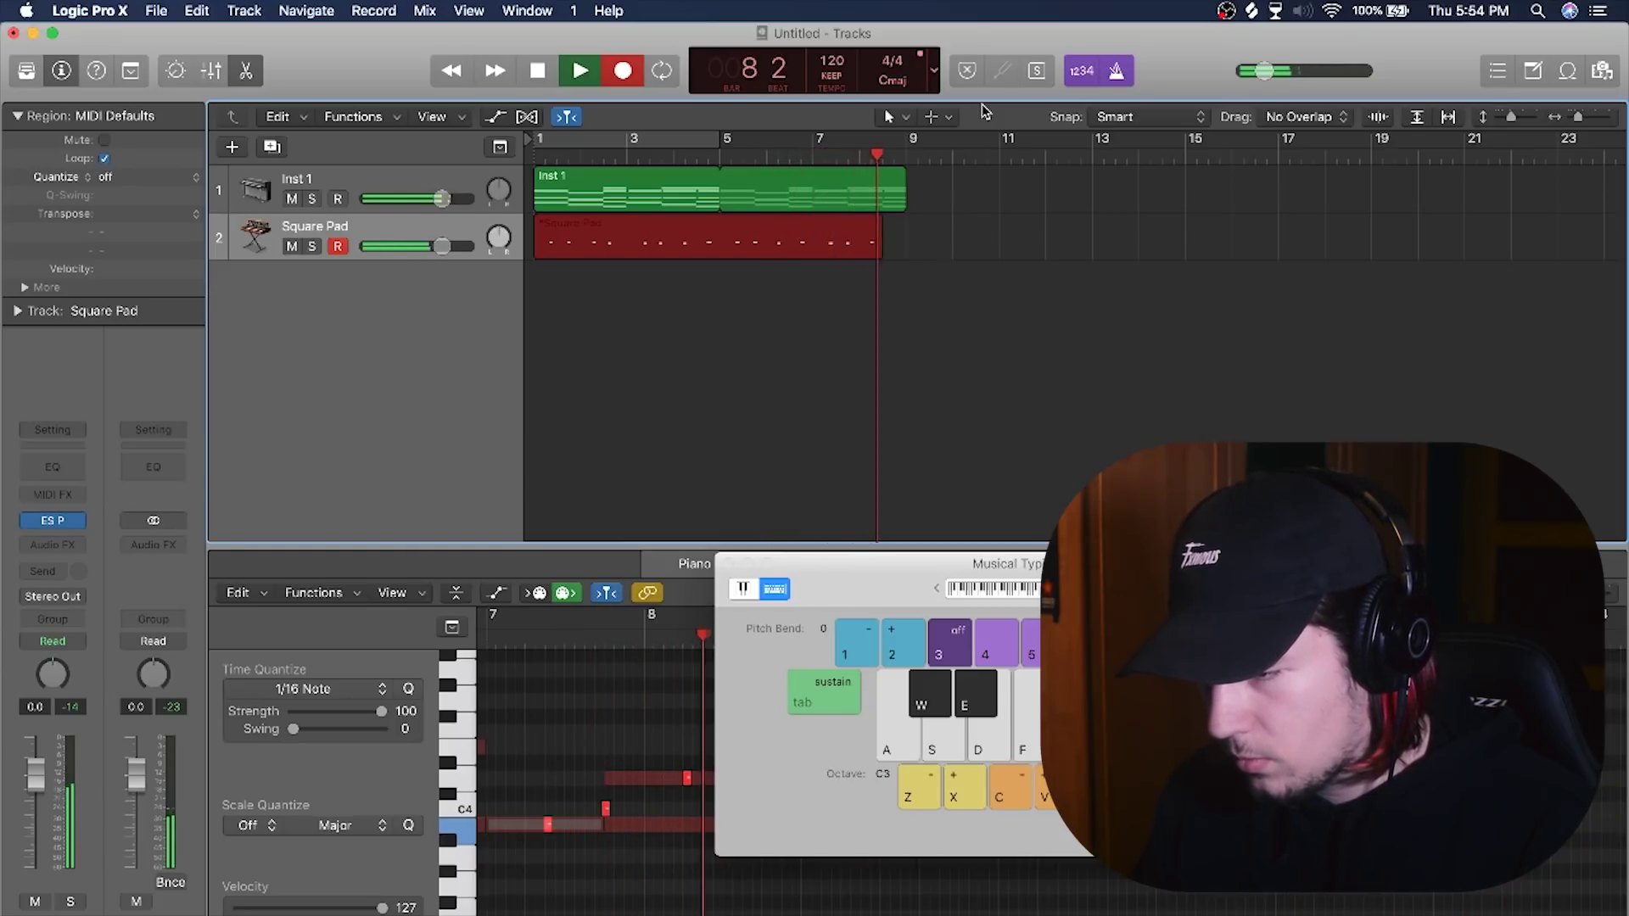
{"action": "key", "text": "space"}
{"action": "key", "text": "super+k"}
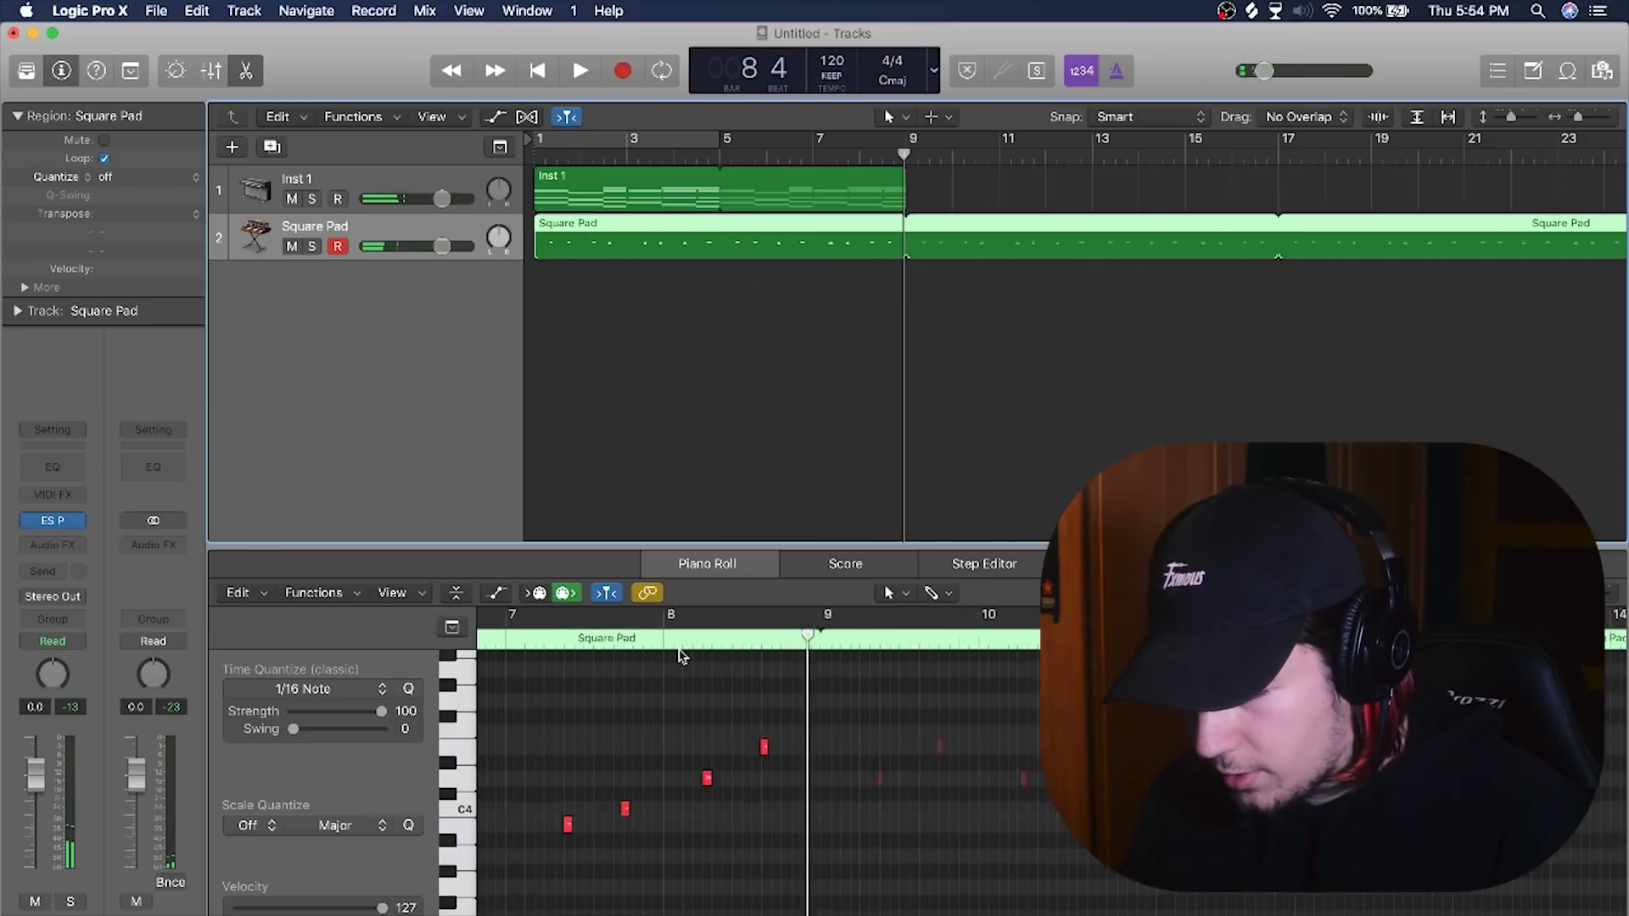
- Delete the Square Pad notes in bars 1 to 4 and trim the start of the region to bar 5
{"action": "scroll", "coordinate": [808, 709], "scroll_direction": "left", "scroll_amount": 5}
{"action": "scroll", "coordinate": [791, 723], "scroll_direction": "down", "scroll_amount": 3}
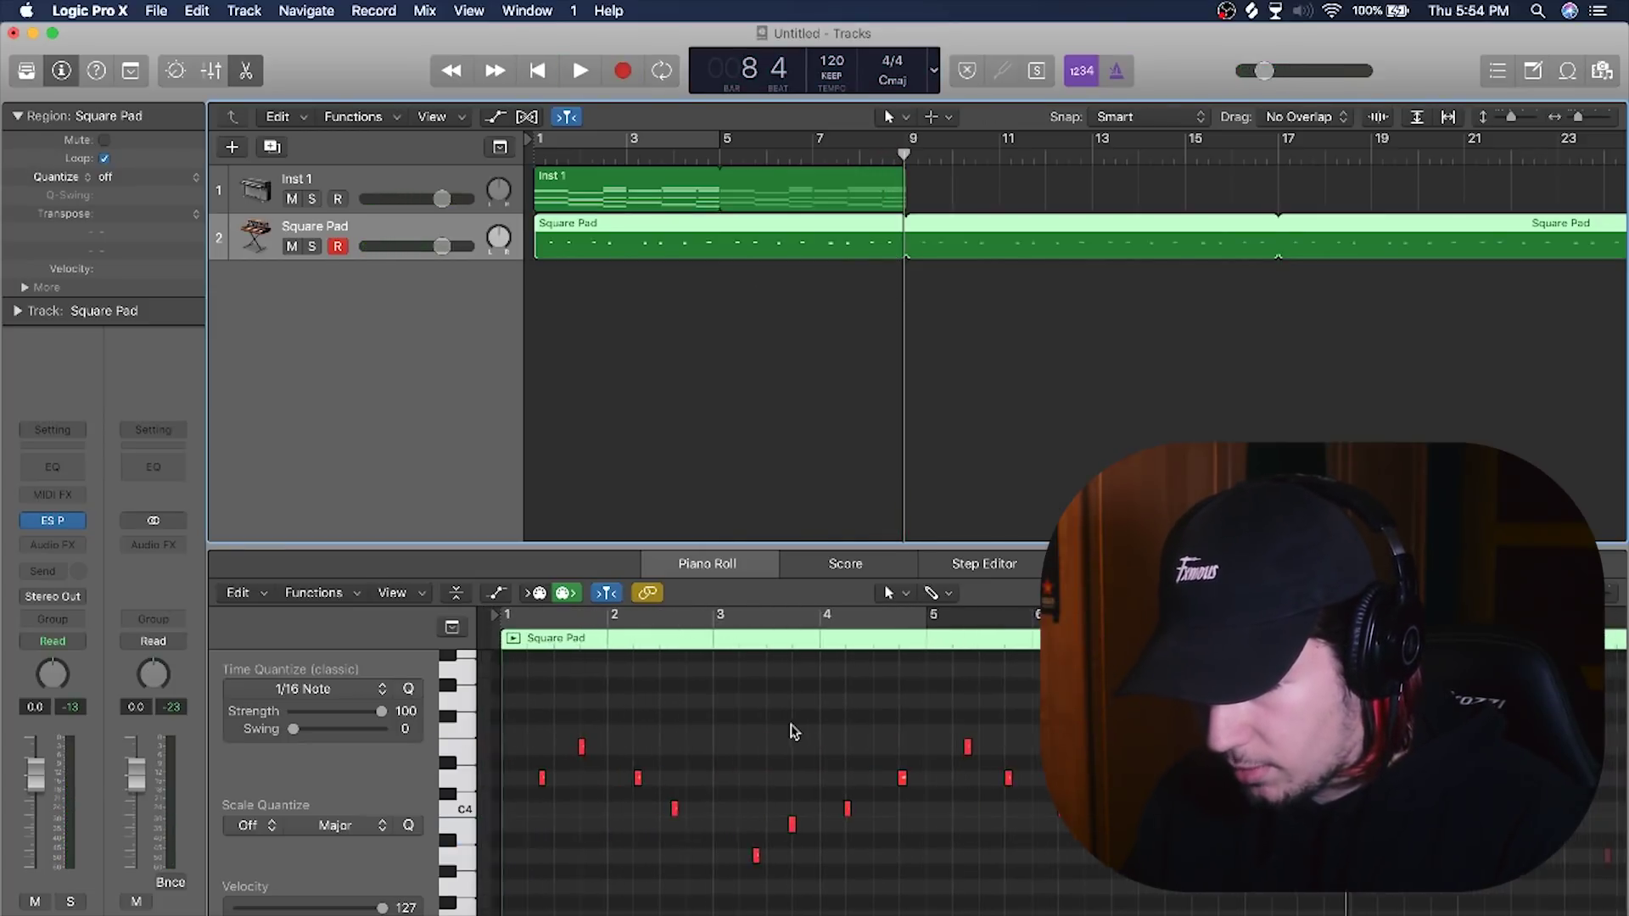
{"action": "key", "text": "super+a"}
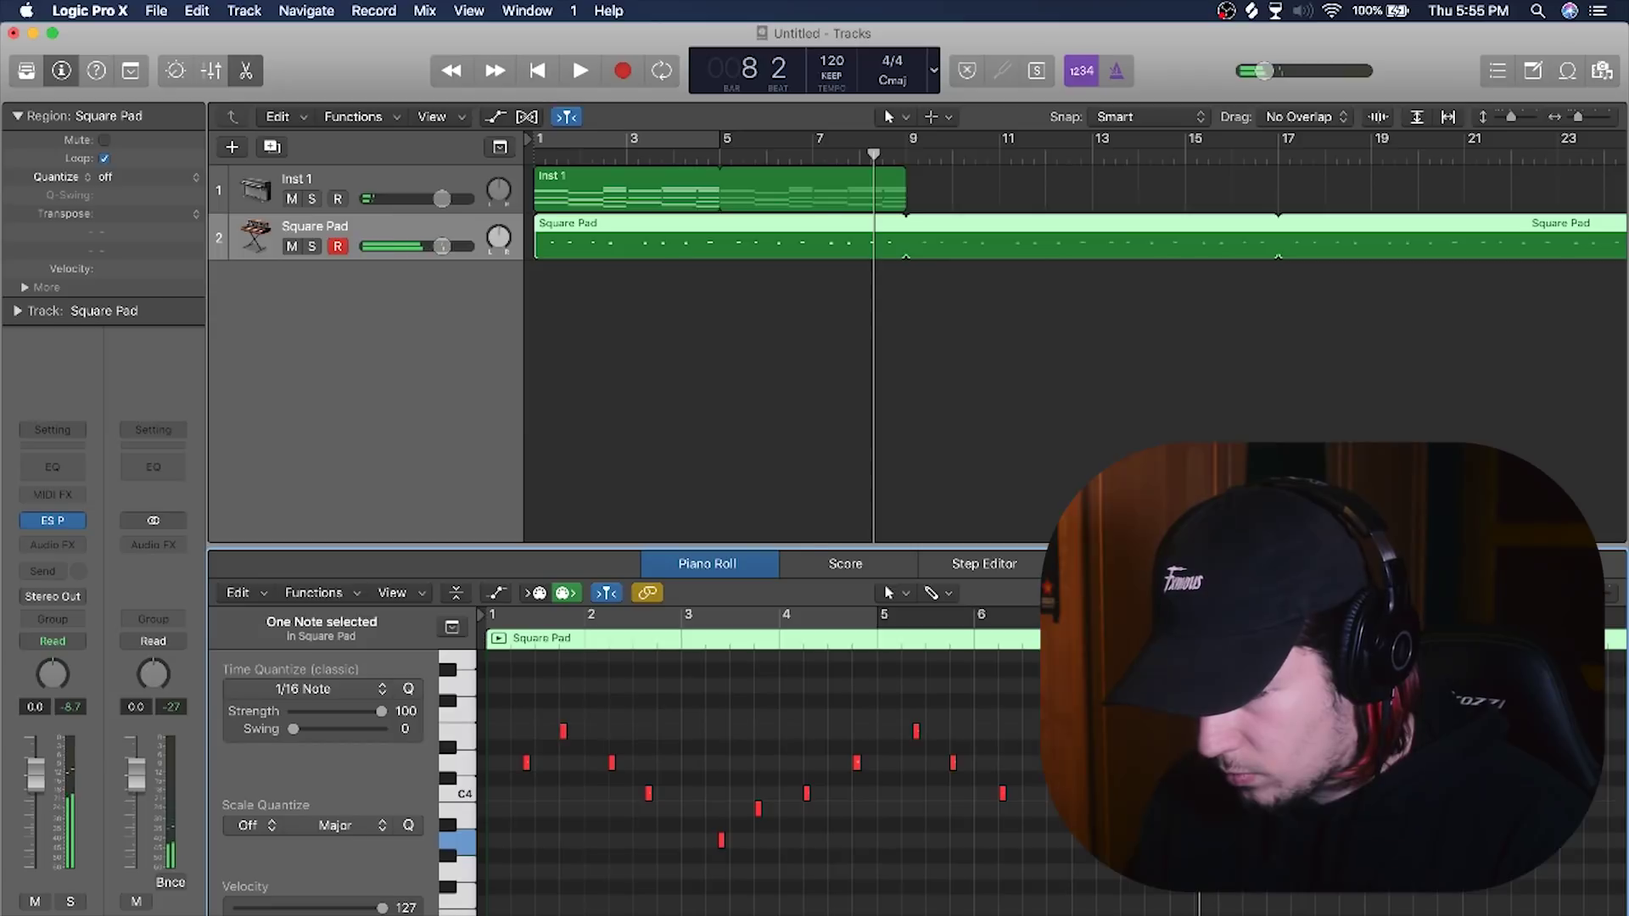
{"action": "key", "text": "space"}
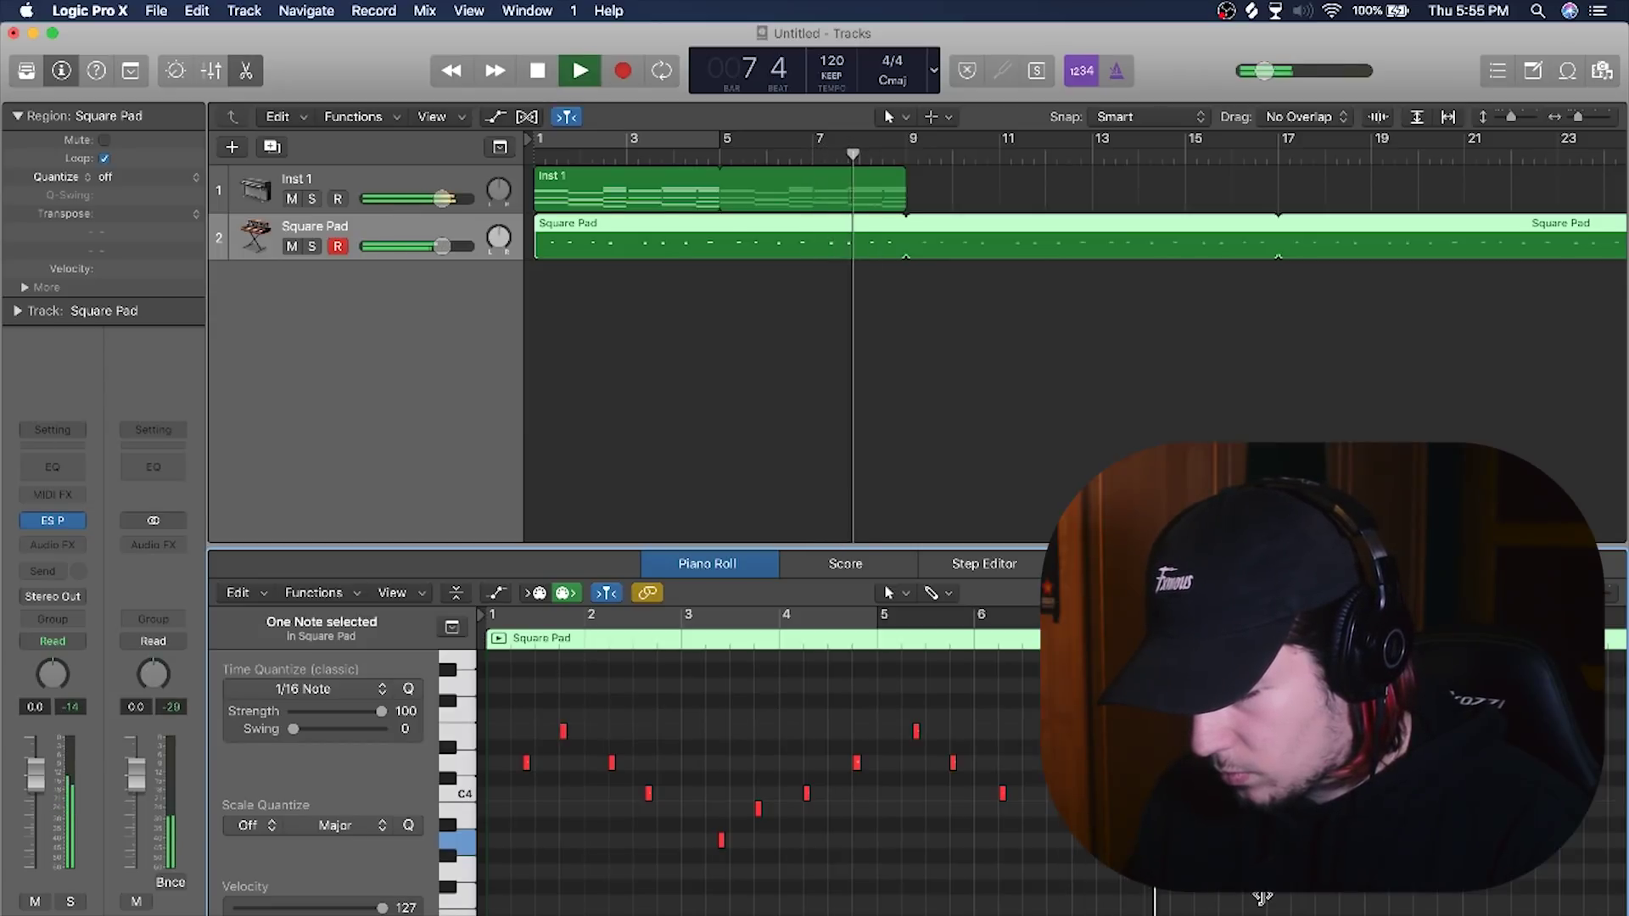
{"action": "key", "text": "space"}
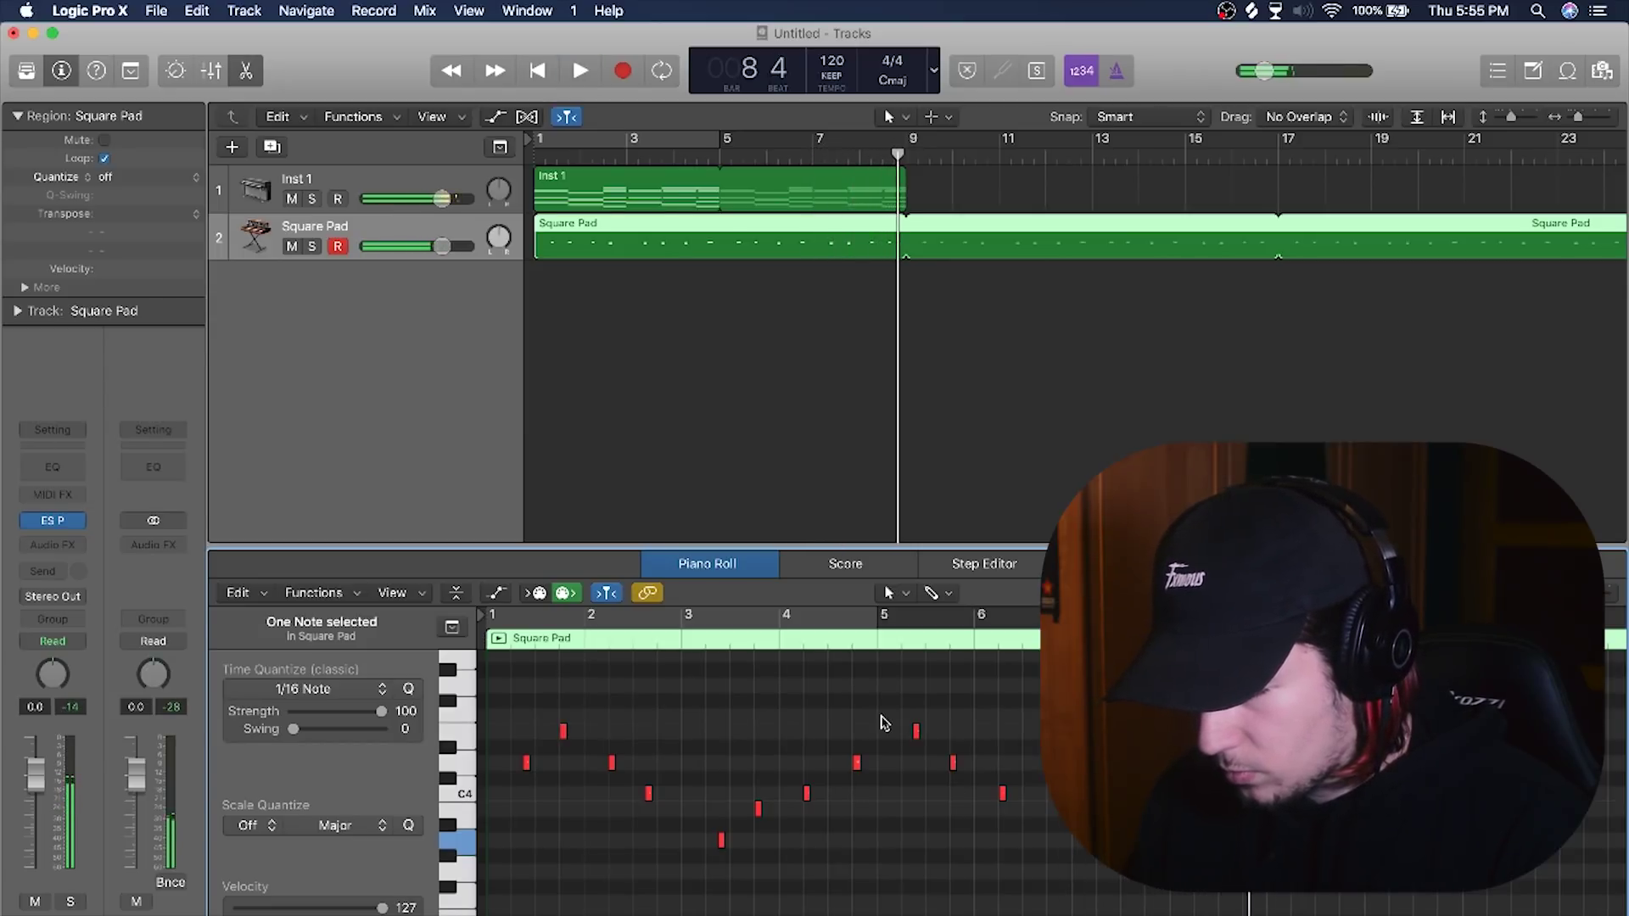
{"action": "left_click_drag", "start_coordinate": [882, 717], "coordinate": [501, 865]}
{"action": "key", "text": "Delete"}
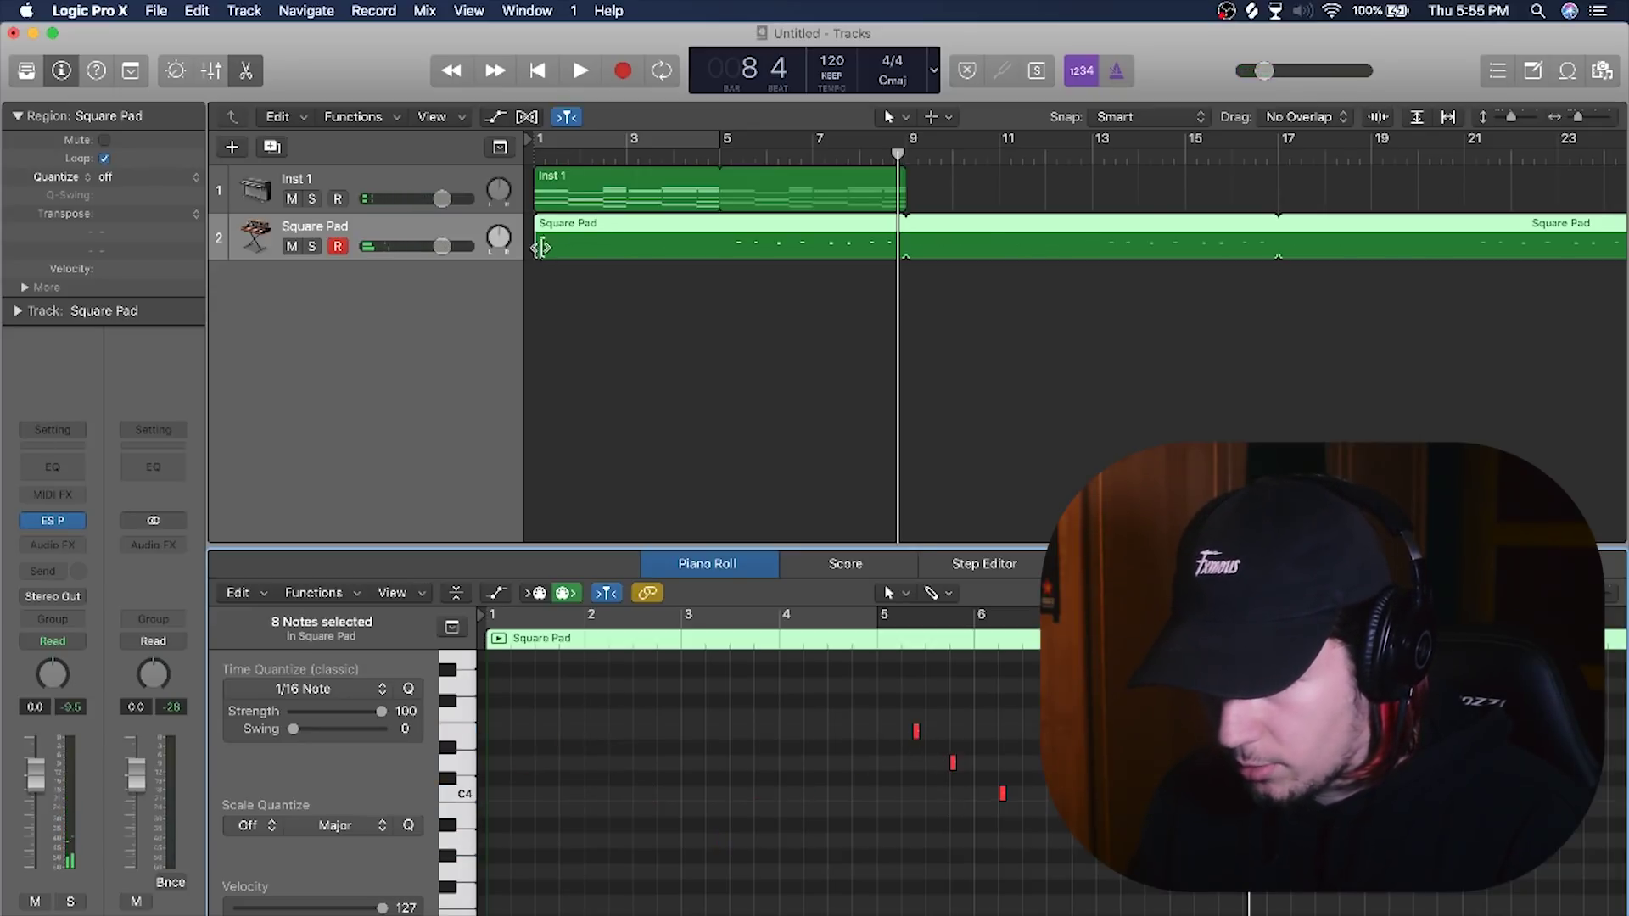
{"action": "left_click_drag", "start_coordinate": [538, 247], "coordinate": [720, 247]}
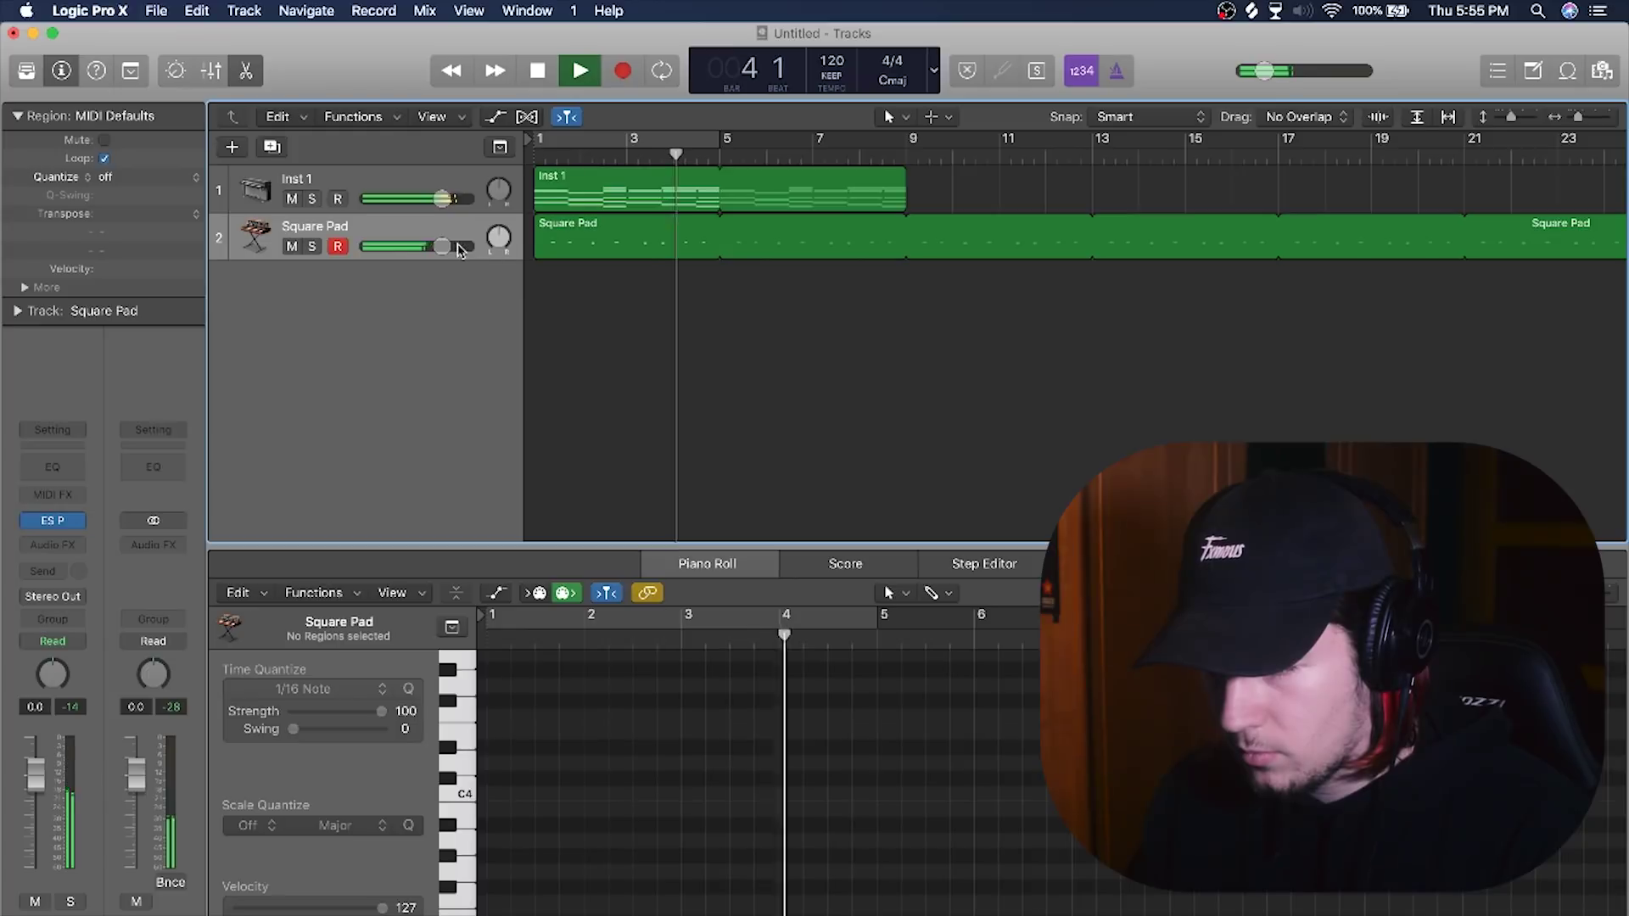
- Raise the Square Pad track's volume to 1.3 dB, solo the Inst 1 track and return playback to the start
{"action": "left_click_drag", "start_coordinate": [442, 246], "coordinate": [448, 246]}
{"action": "left_click", "coordinate": [311, 198]}
{"action": "left_click", "coordinate": [535, 71]}
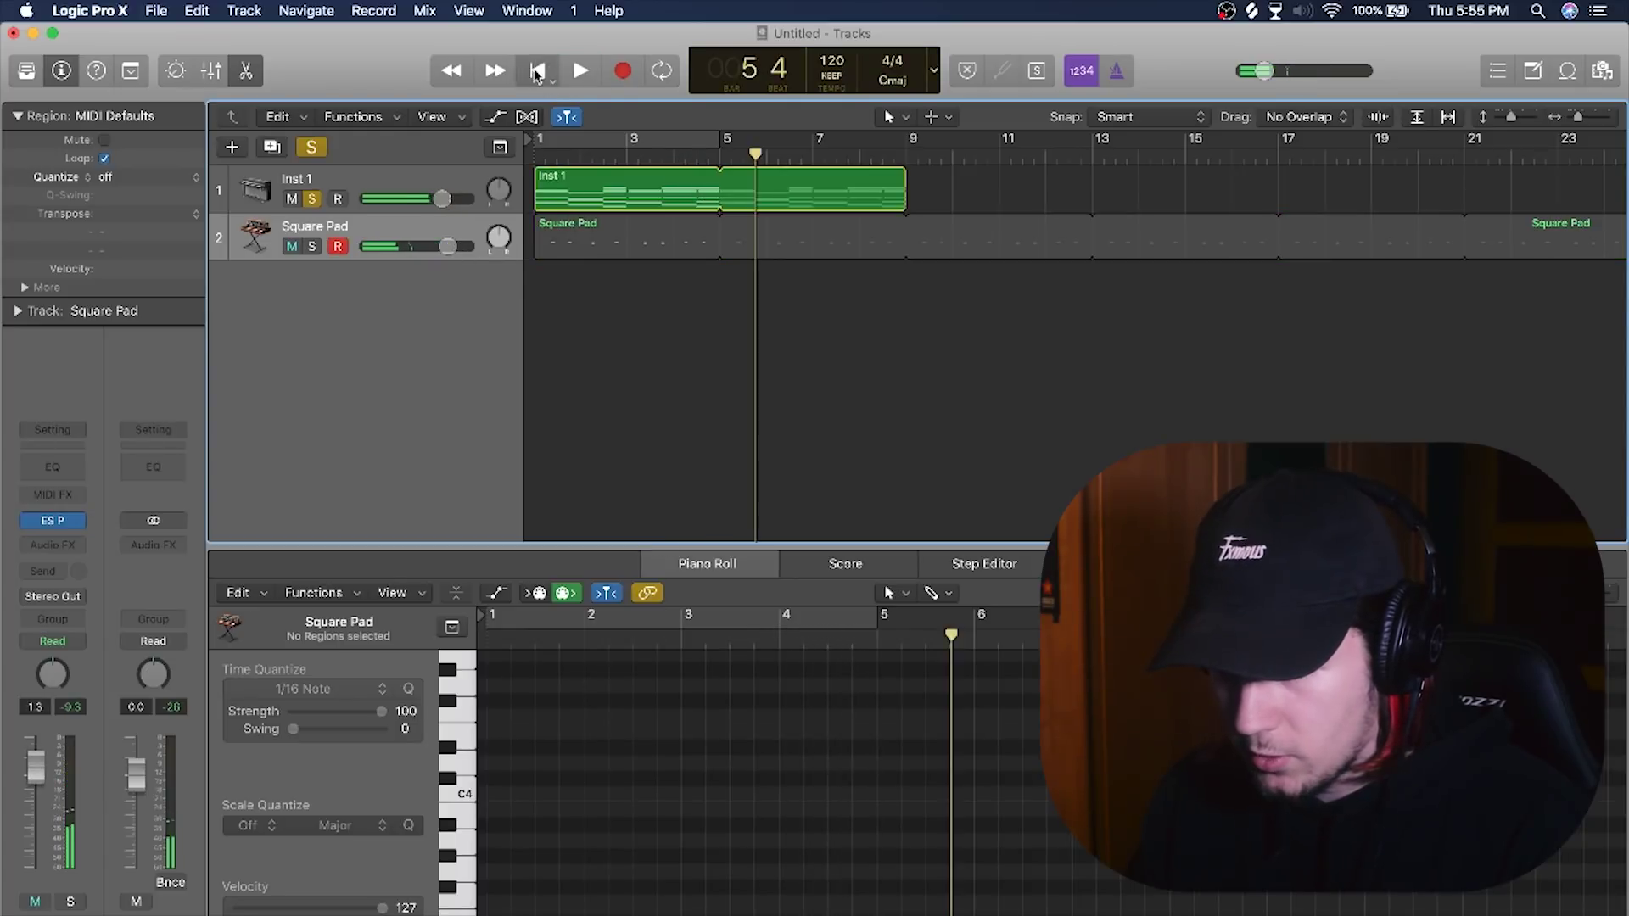
{"action": "left_click", "coordinate": [536, 71]}
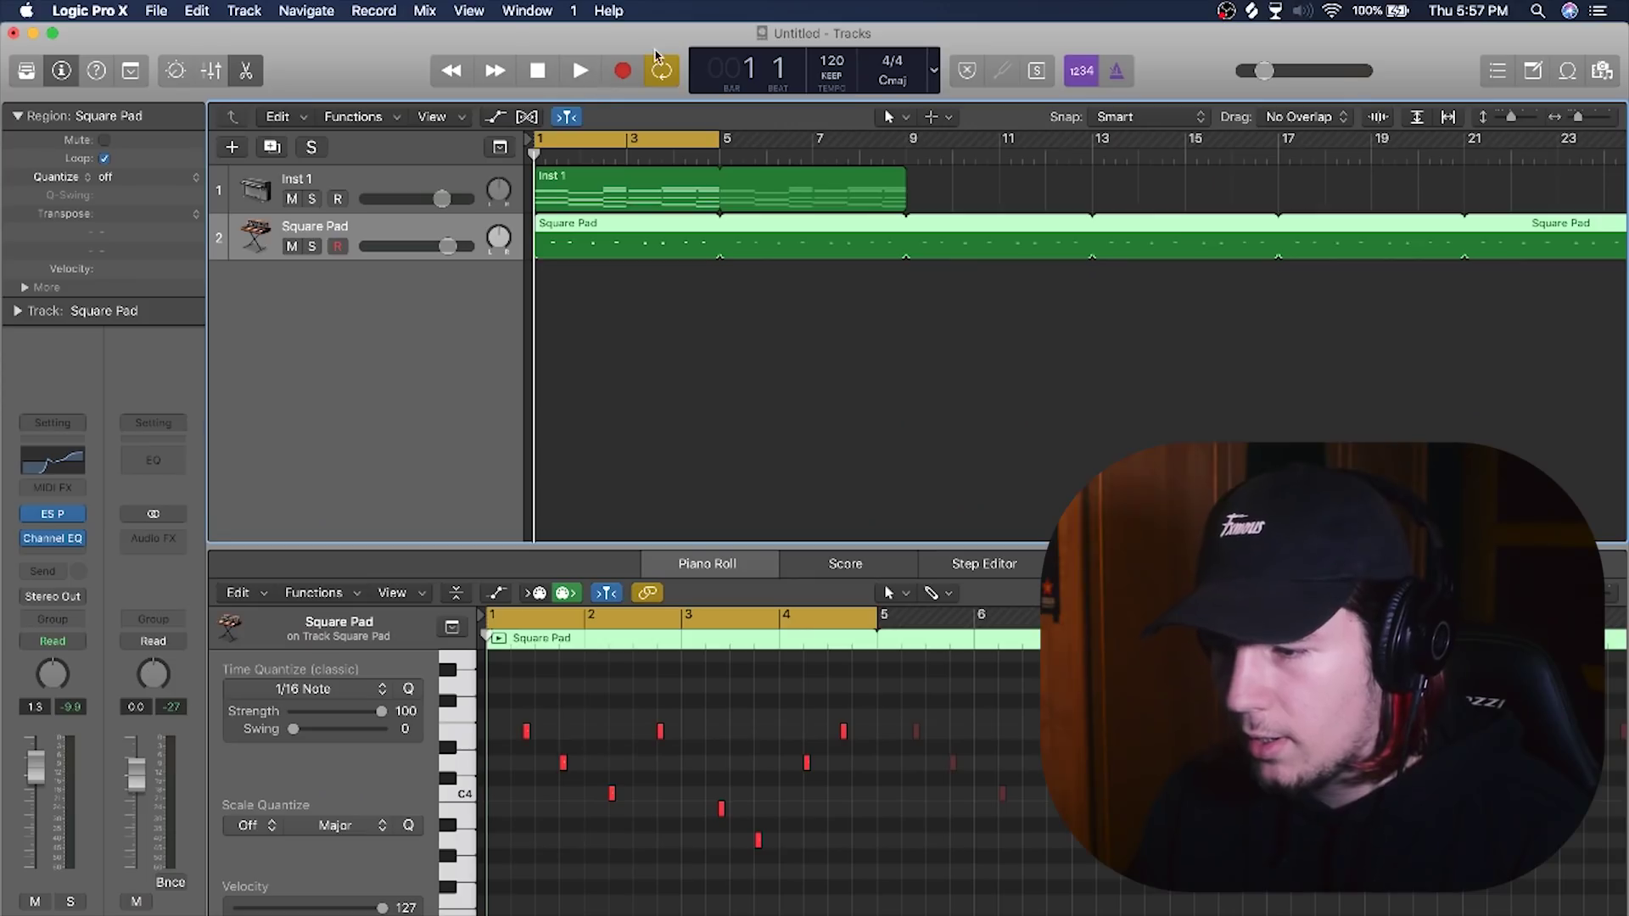
- Turn off cycle mode and split the looping Square Pad region at bar 9
{"action": "left_click", "coordinate": [661, 73]}
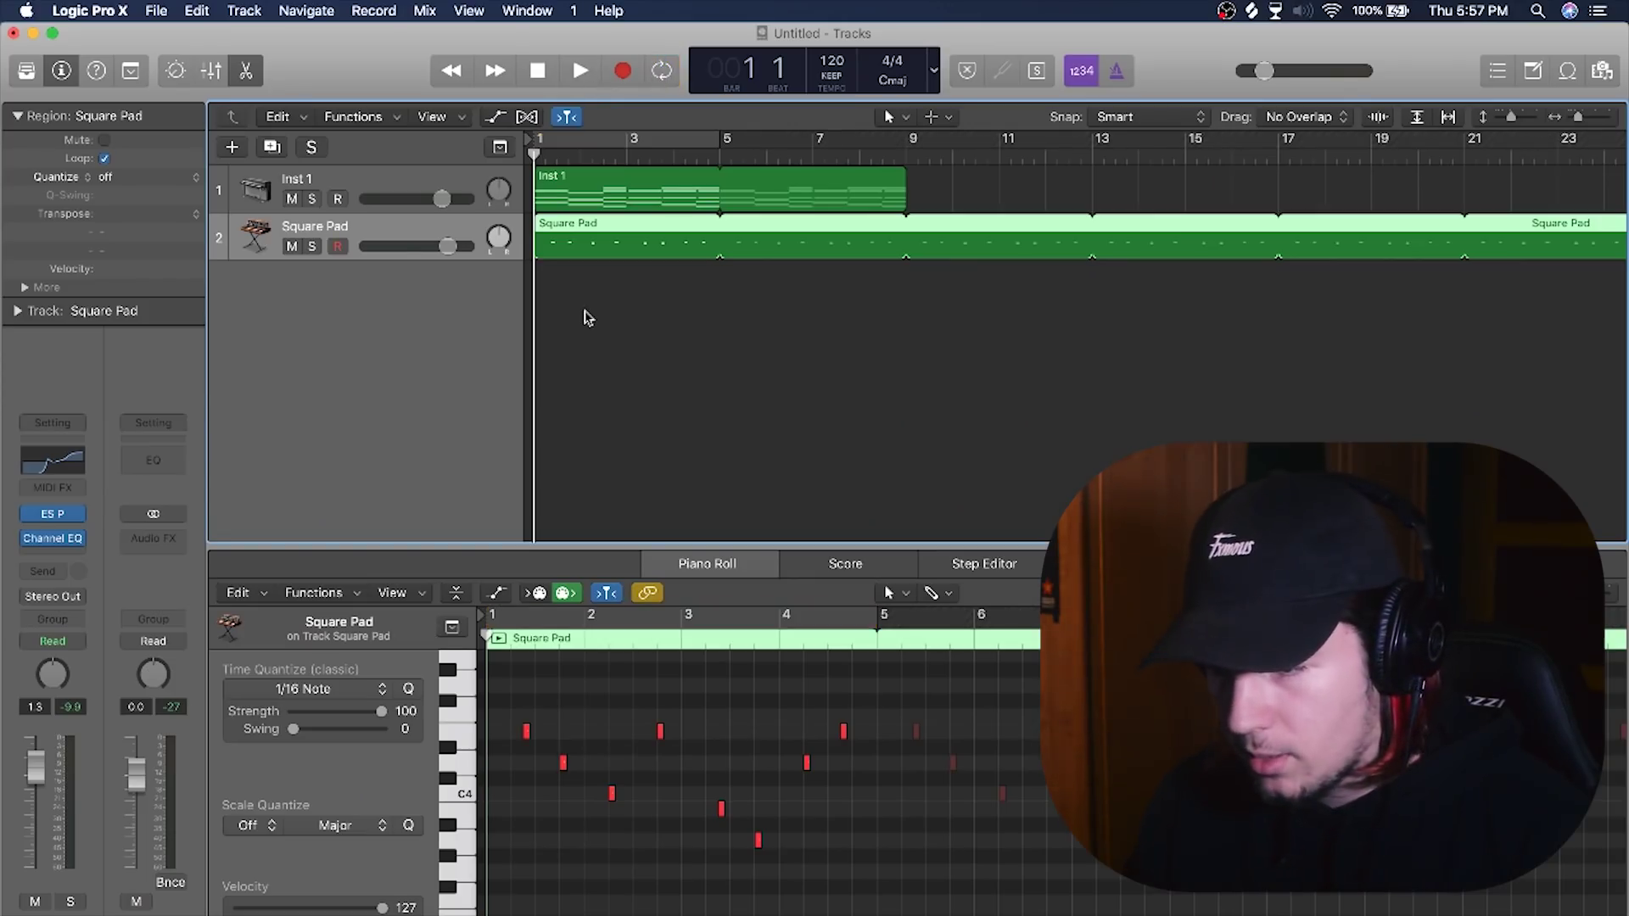
{"action": "left_click", "coordinate": [912, 161]}
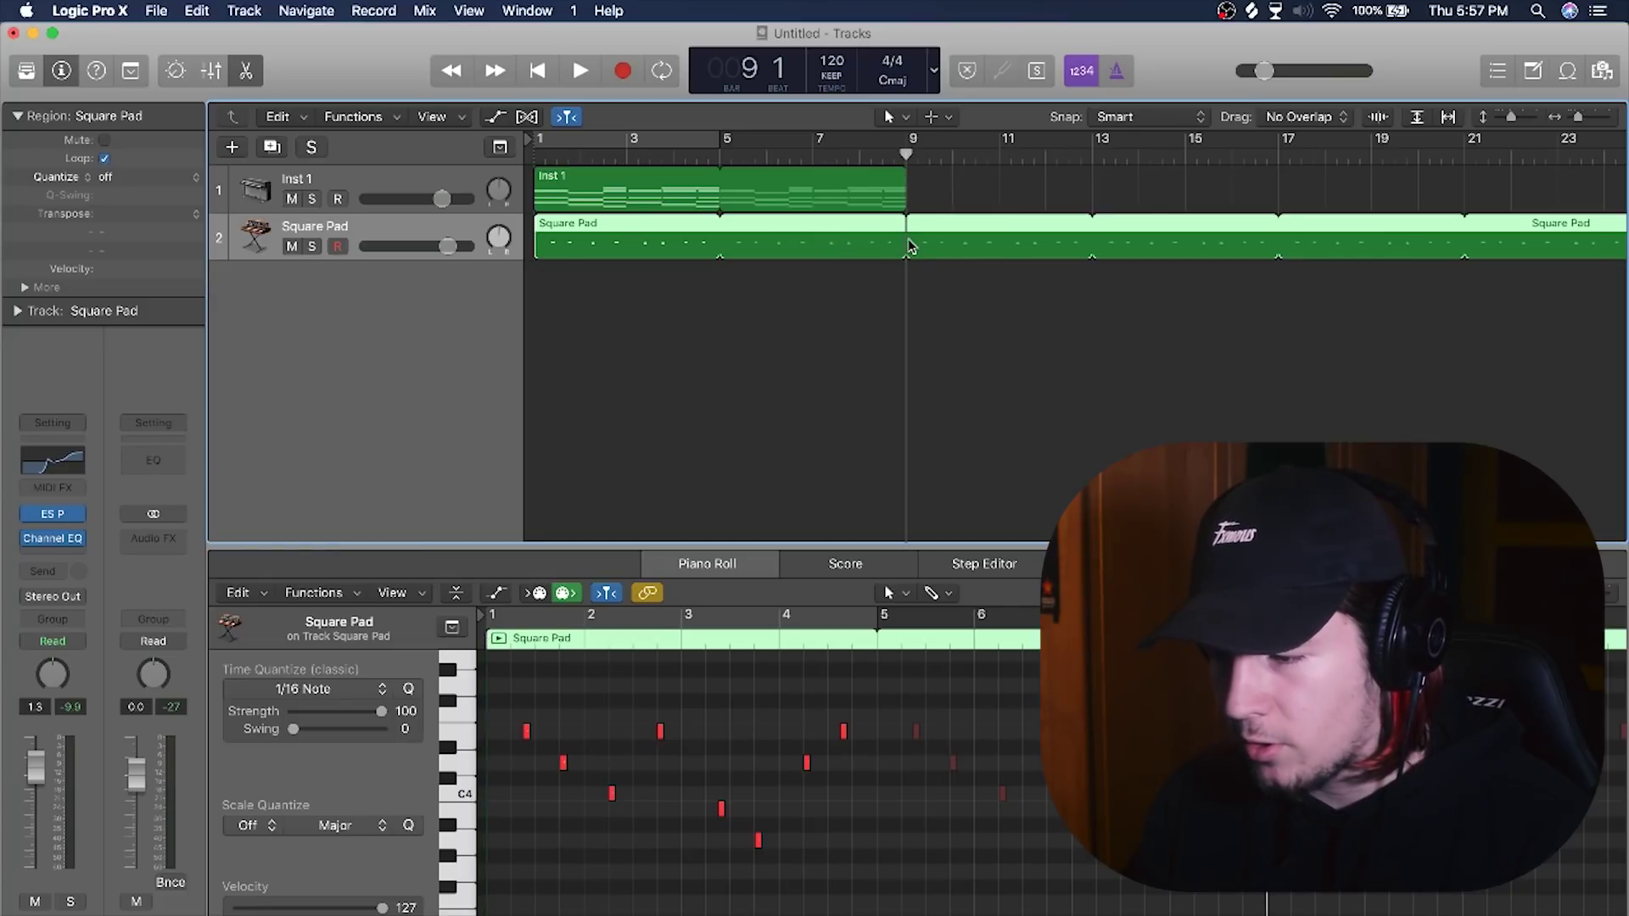
{"action": "key", "text": "super+t"}
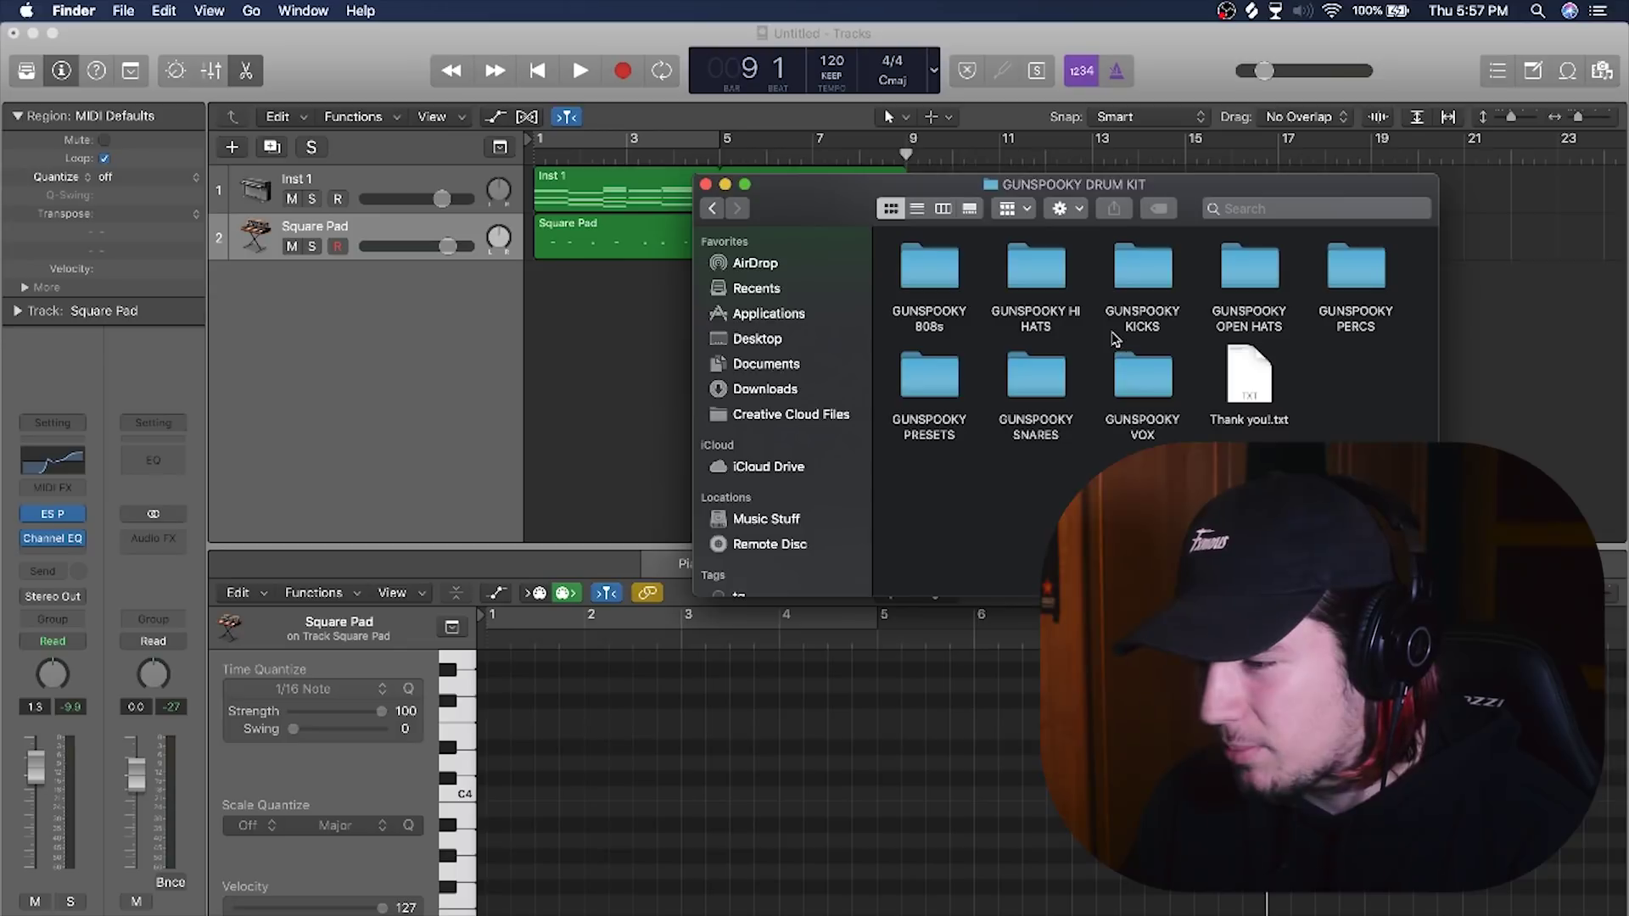
- Browse the kick samples in the GUNSPOOKY DRUM KIT, and insert and audition a SilverVerb reverb on the GUNSPOOKY SNARE (8) track
{"action": "left_click", "coordinate": [1163, 285]}
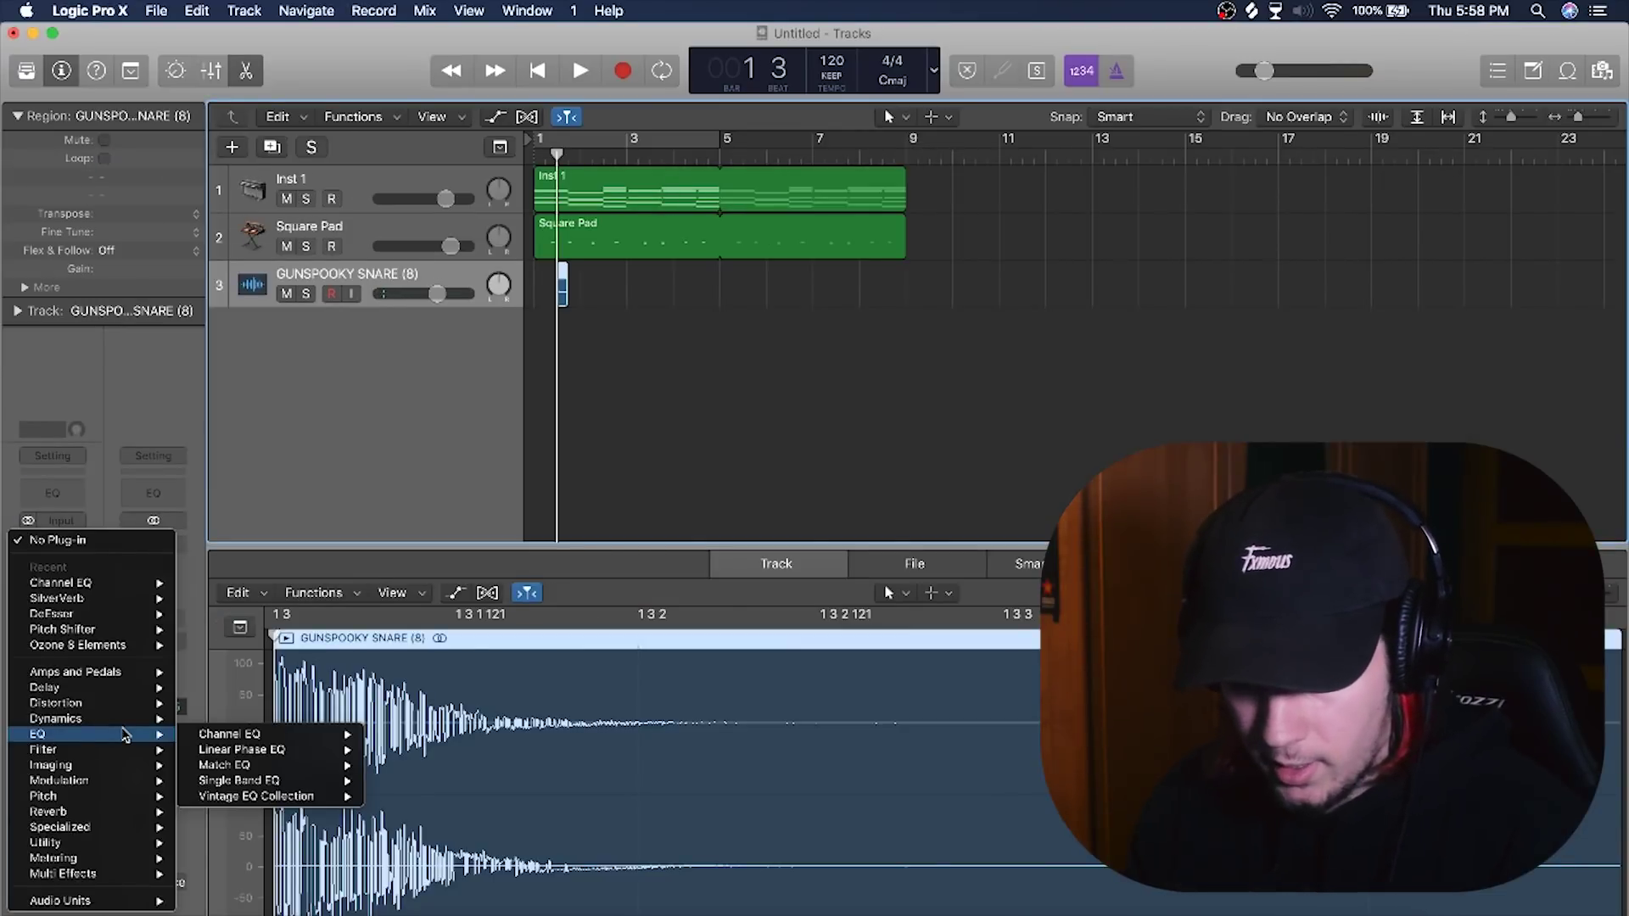
{"action": "mouse_move", "coordinate": [97, 815]}
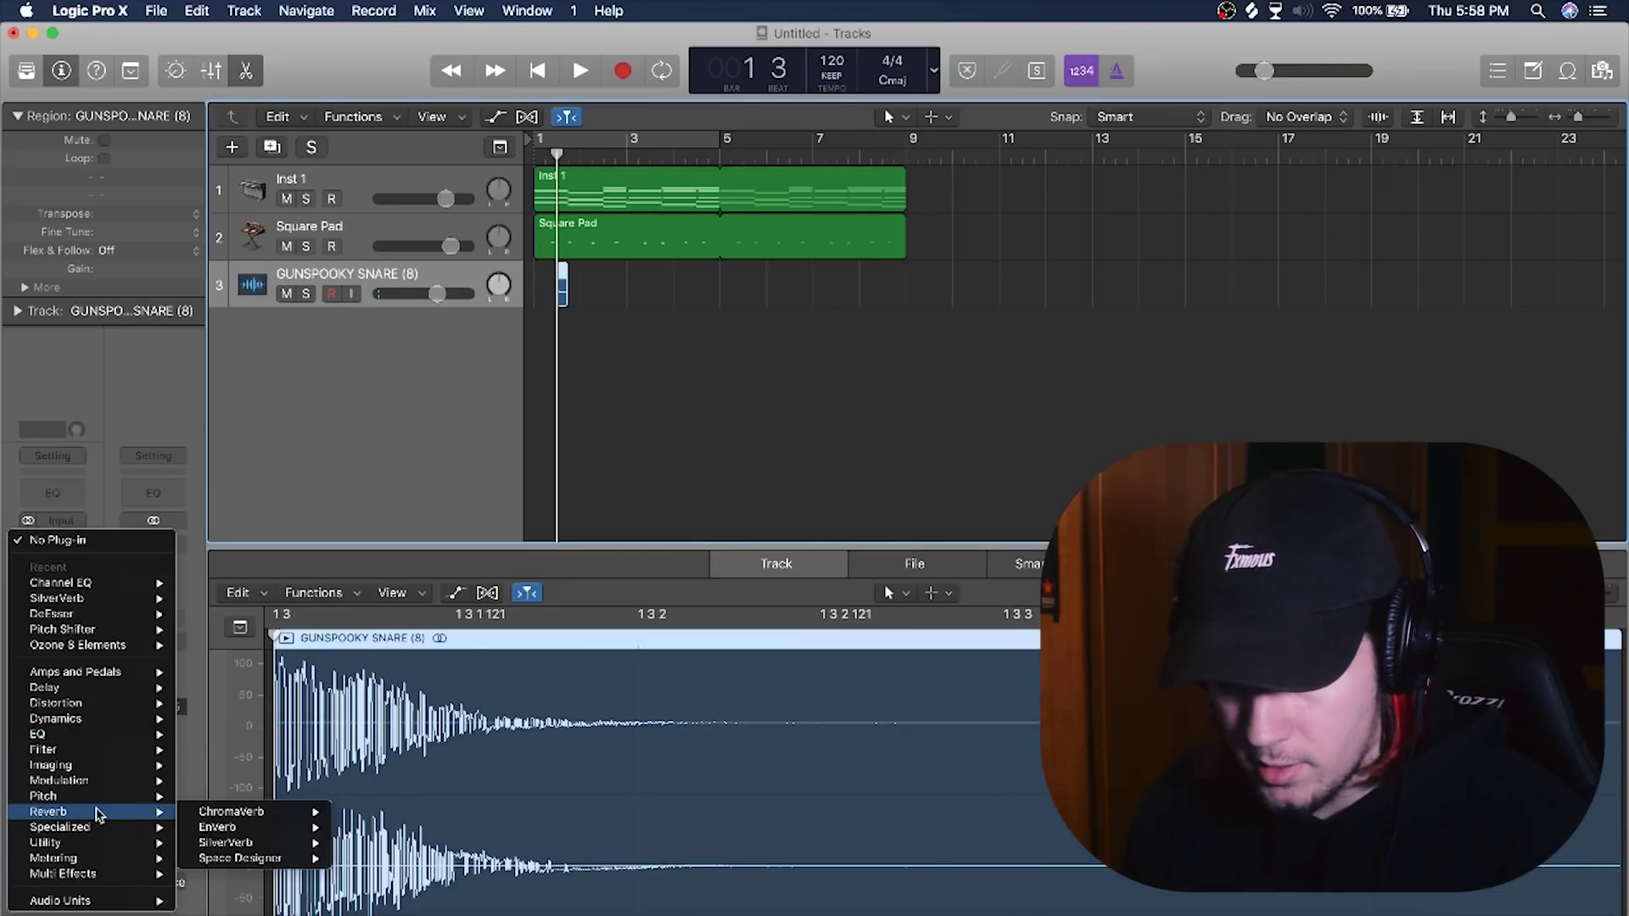
{"action": "left_click", "coordinate": [365, 843]}
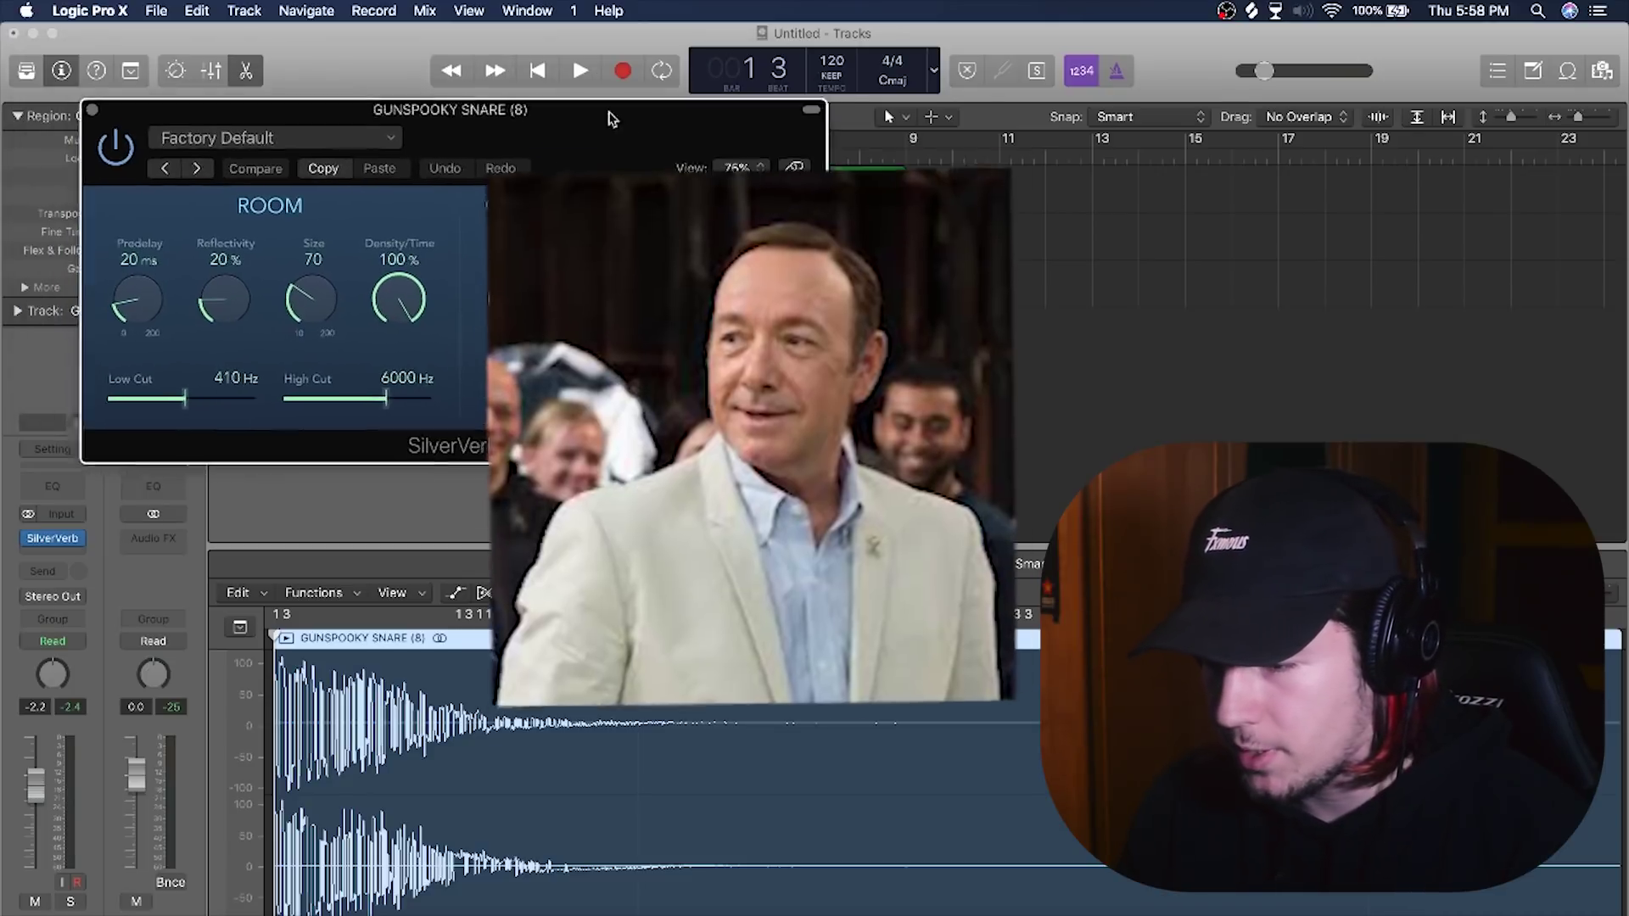
{"action": "key", "text": "space"}
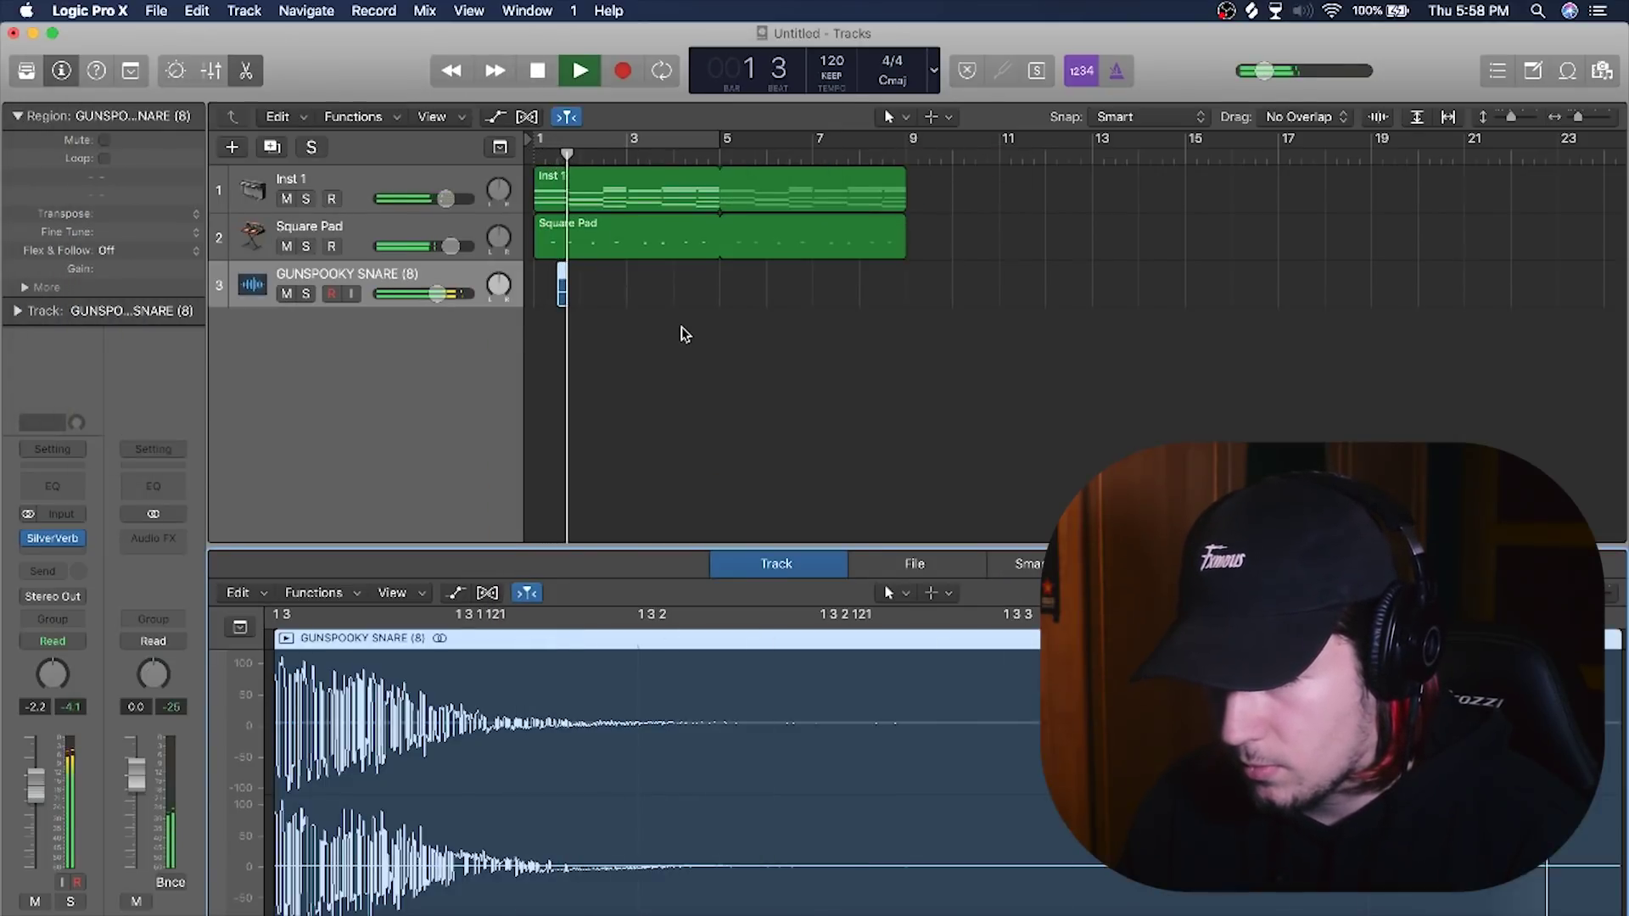
{"action": "key", "text": "space"}
{"action": "scroll", "coordinate": [582, 299], "scroll_direction": "up", "scroll_amount": 4}
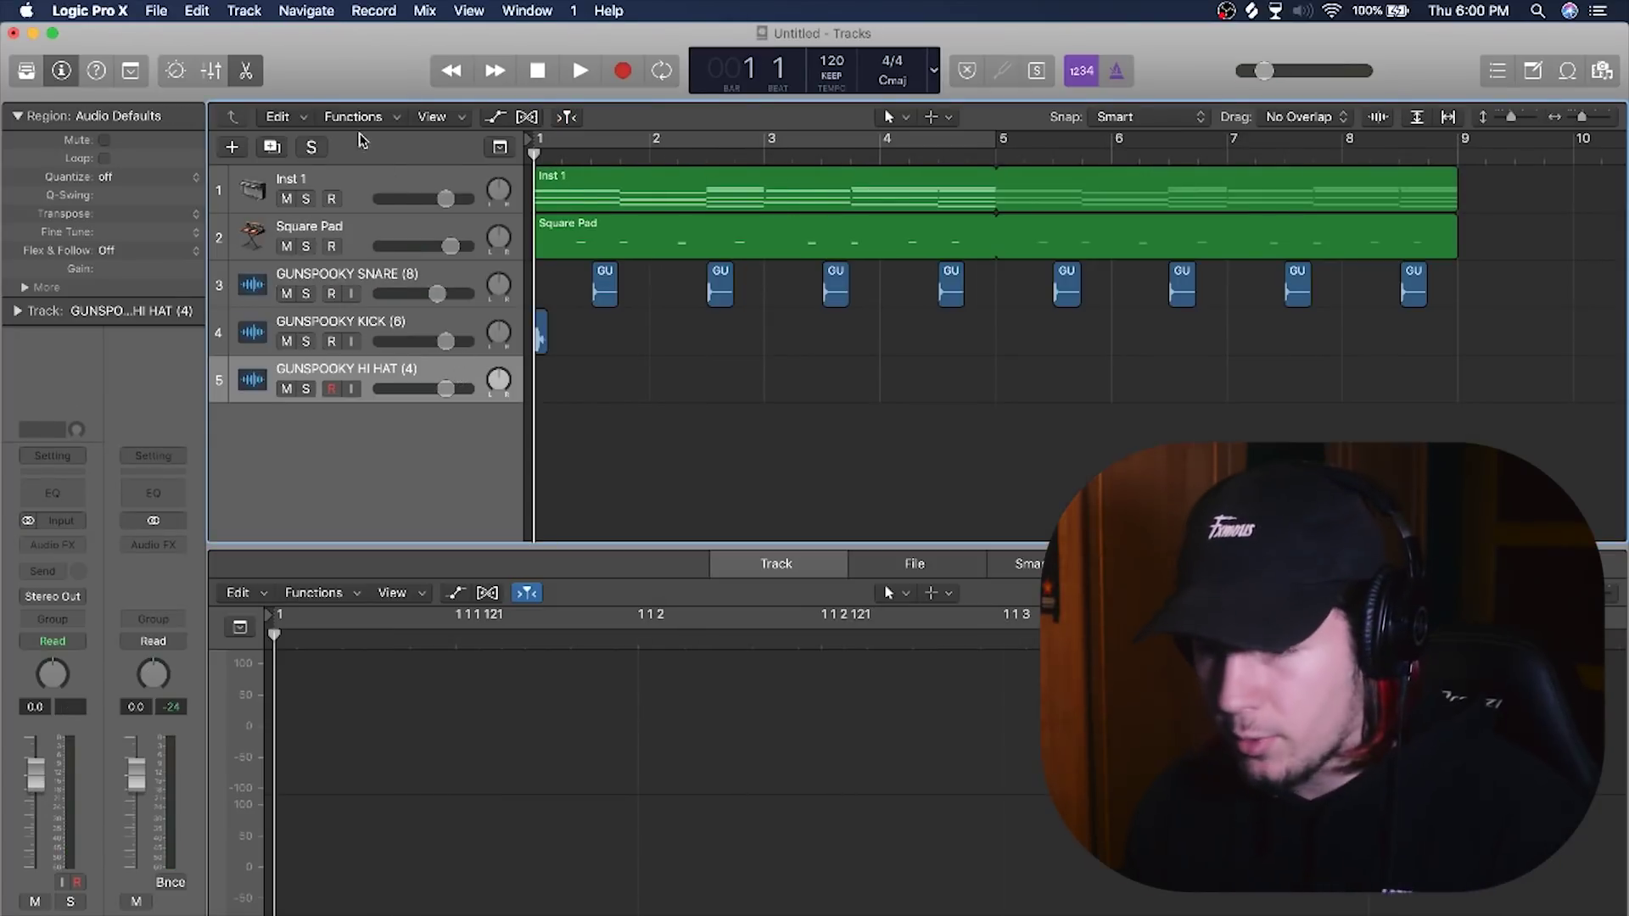
- Create one software instrument track with the EXS24 sampler and open the sampler's instrument editor
{"action": "left_click", "coordinate": [233, 148]}
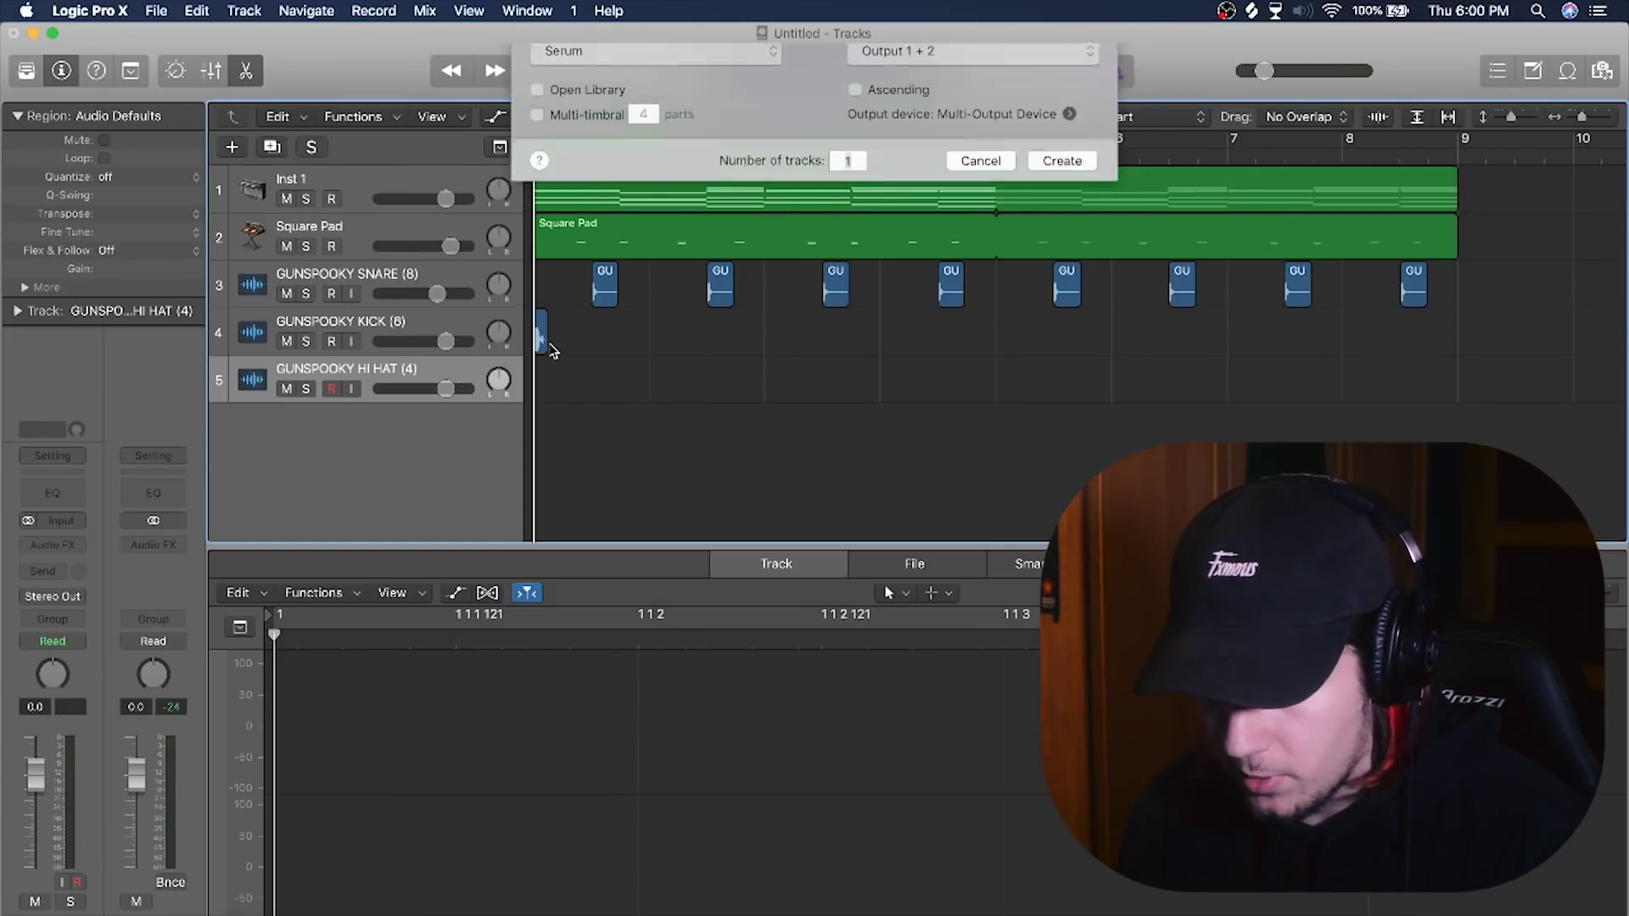
{"action": "left_click", "coordinate": [645, 233]}
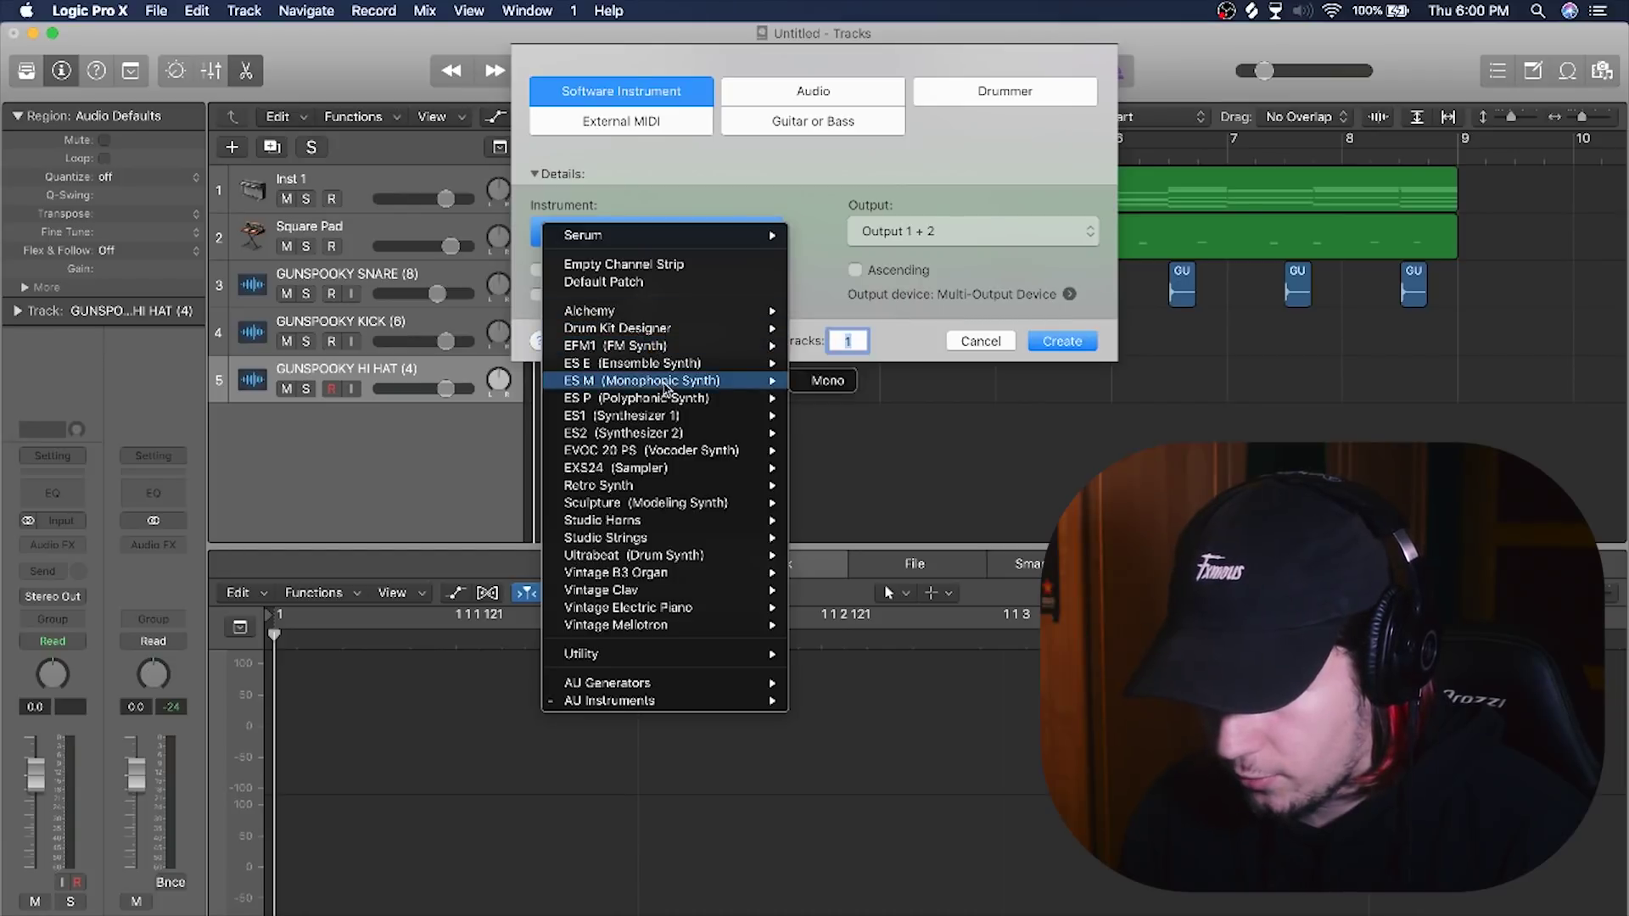
{"action": "left_click", "coordinate": [615, 467]}
{"action": "left_click", "coordinate": [1062, 341]}
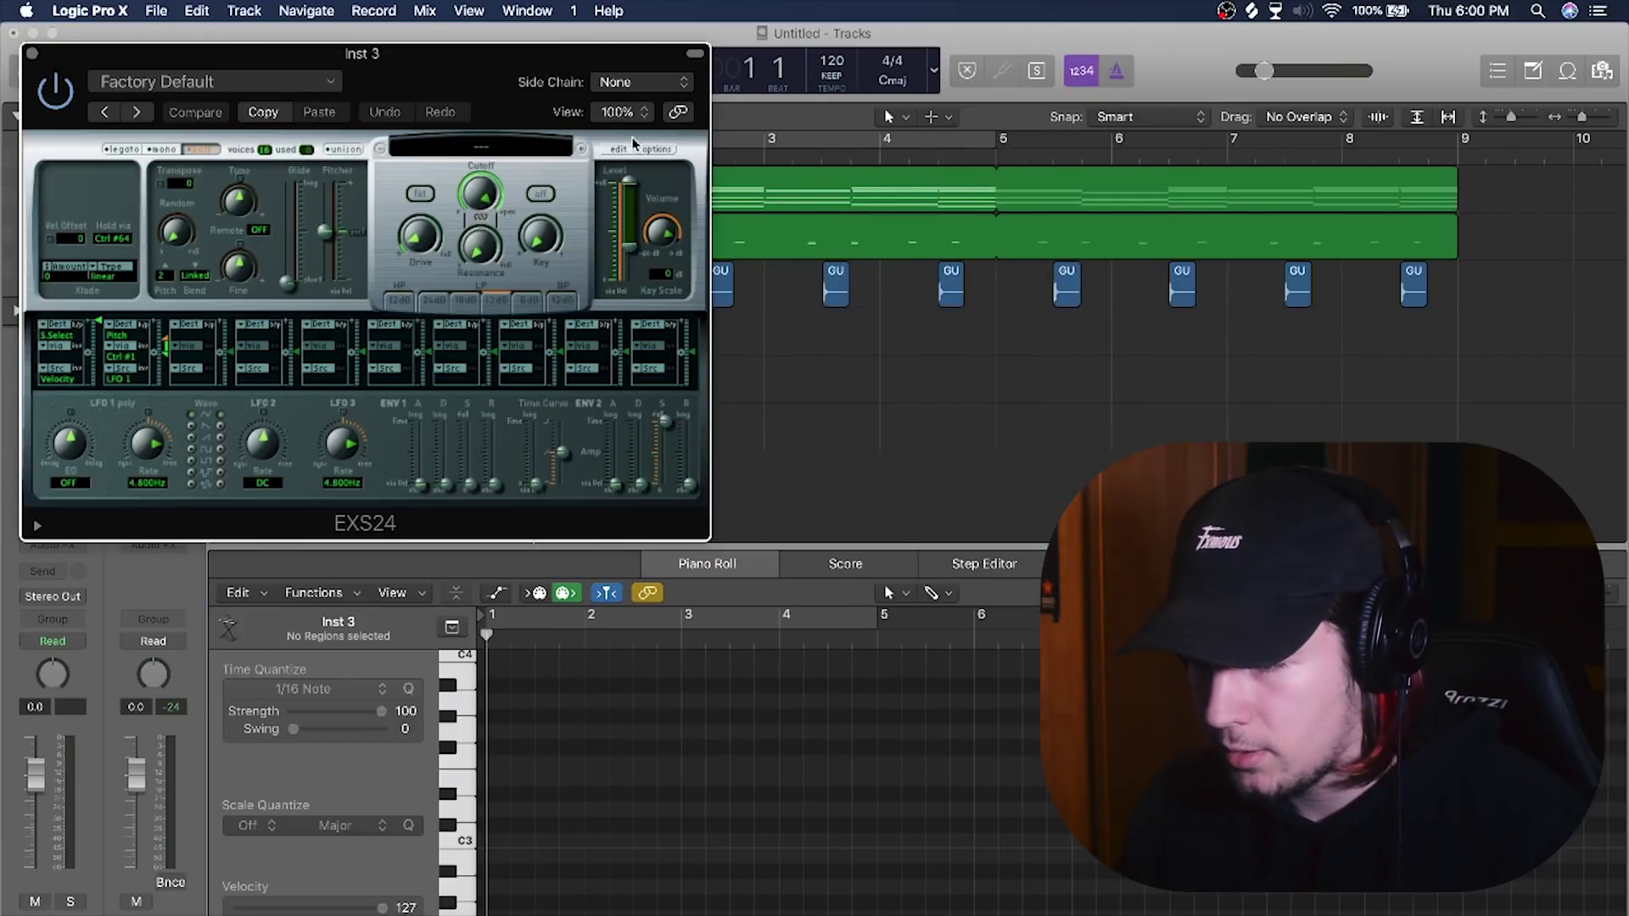
{"action": "left_click", "coordinate": [619, 150]}
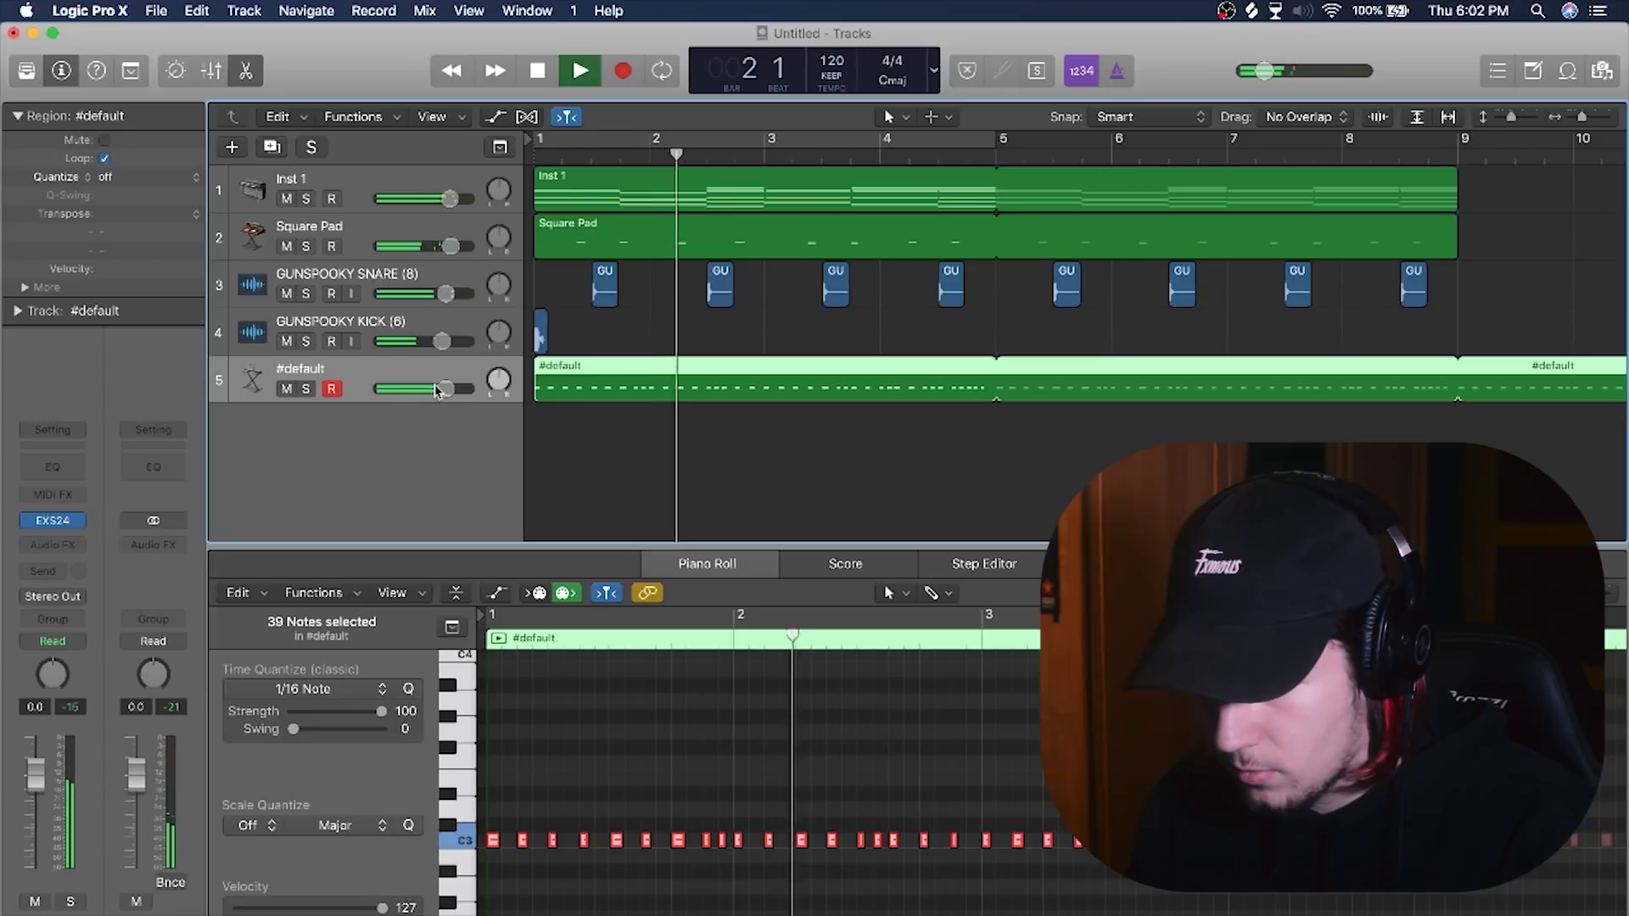
- Raise the volume of the #default hi-hat track slightly during playback
{"action": "left_click_drag", "start_coordinate": [446, 389], "coordinate": [449, 389]}
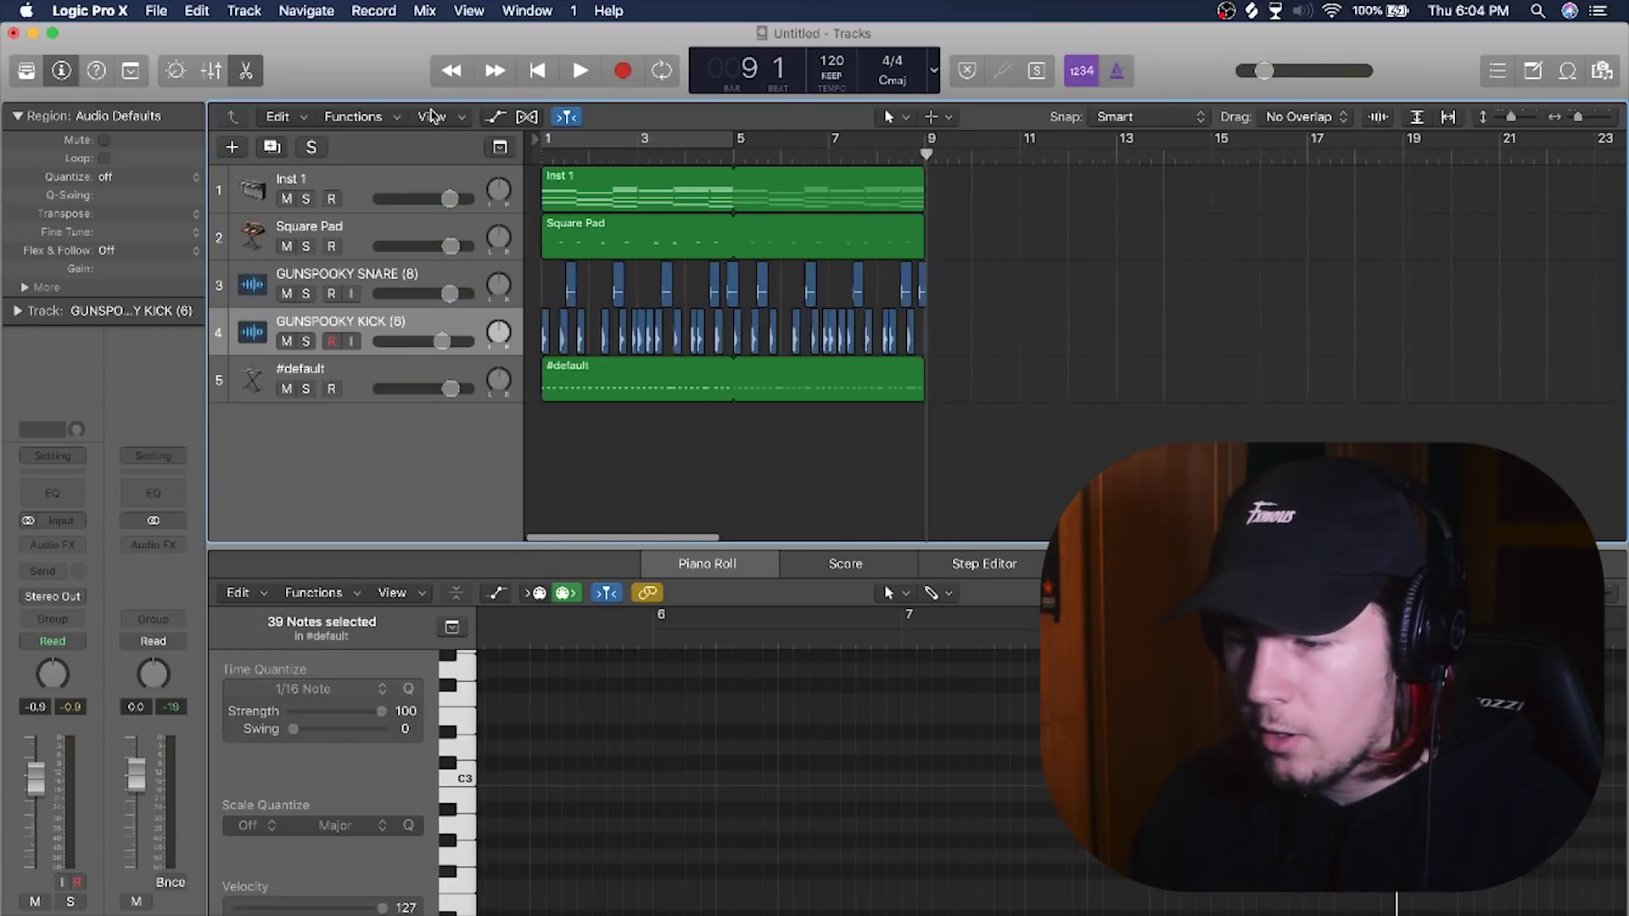
- Return the playhead to bar 1 and move the #default hi-hat track directly below the Square Pad track
{"action": "left_click", "coordinate": [538, 70]}
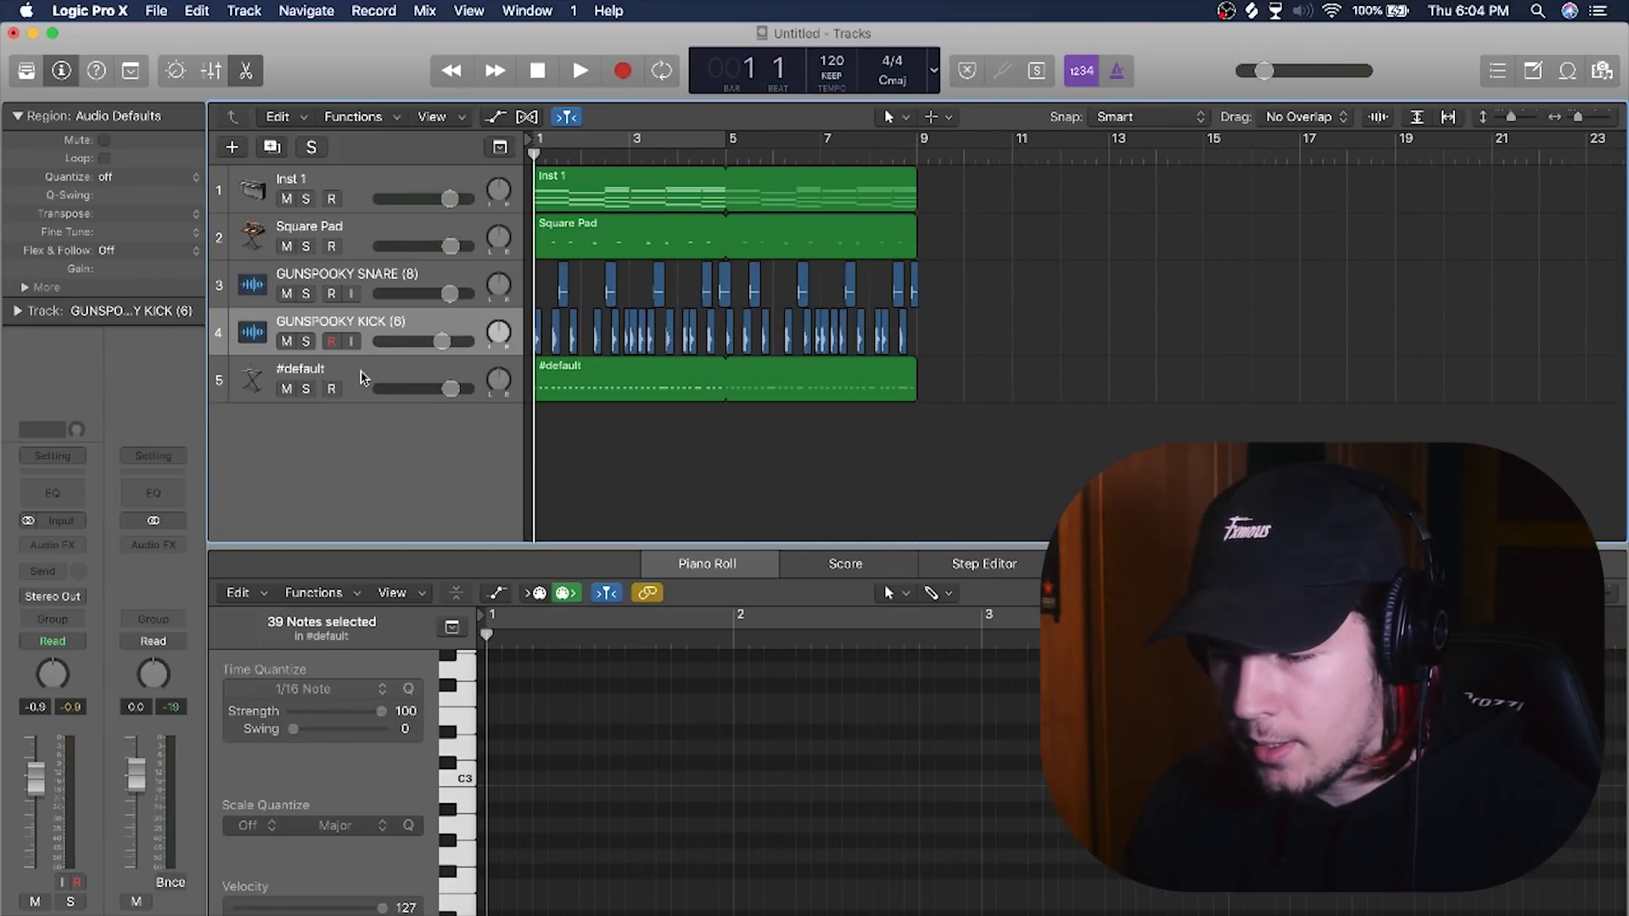
{"action": "left_click_drag", "start_coordinate": [365, 377], "coordinate": [357, 282]}
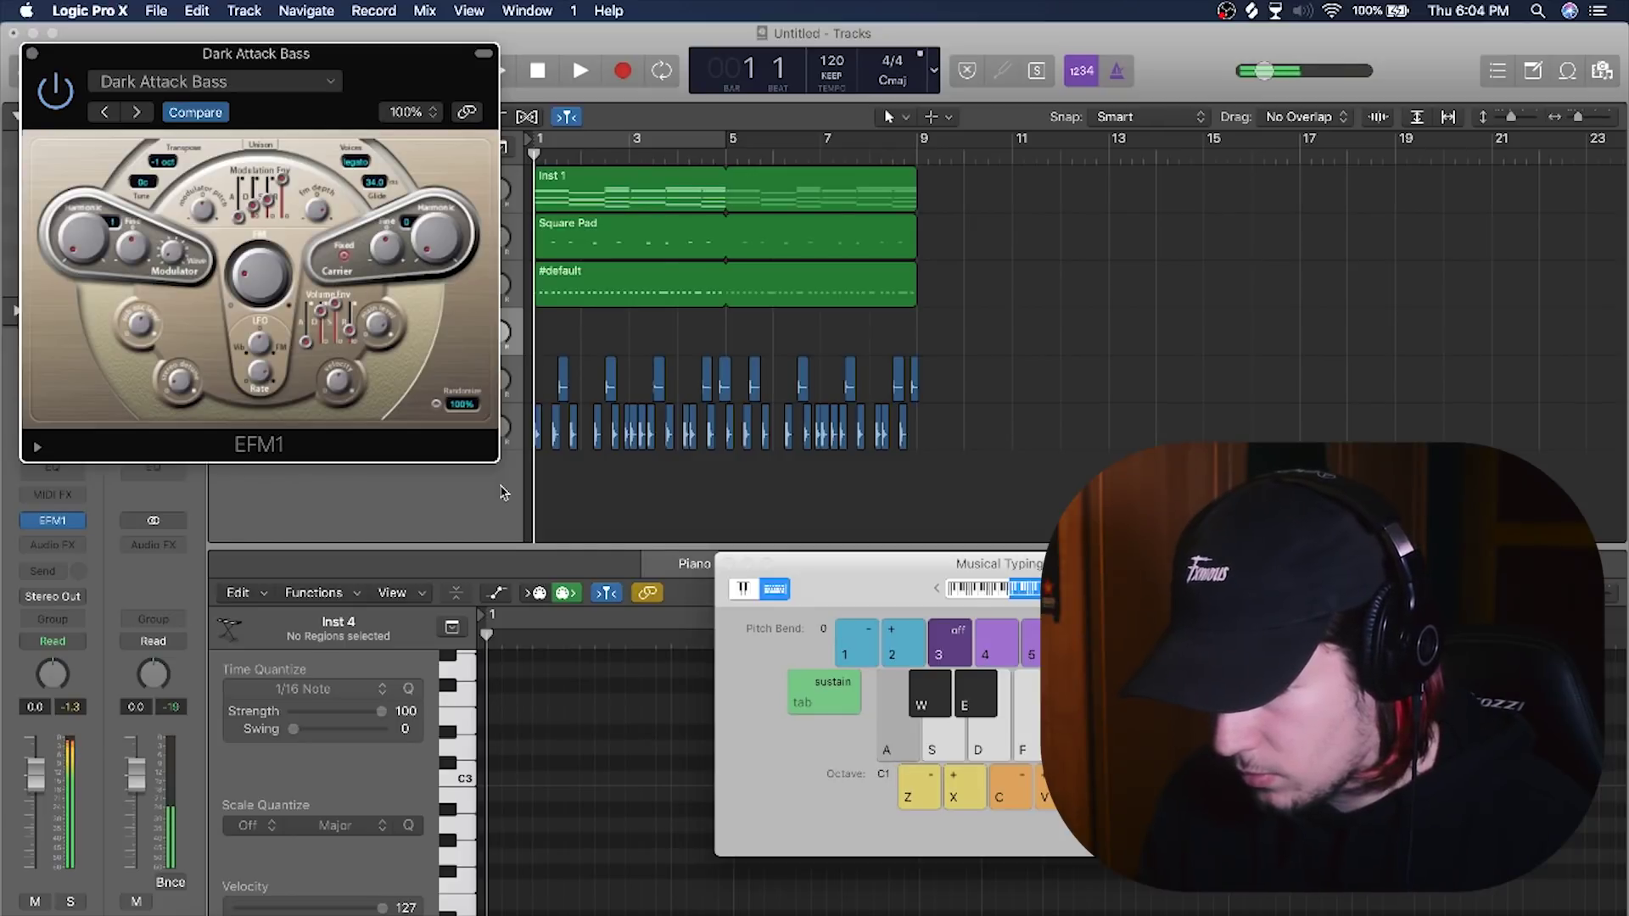
- Audition the Dark Attack Bass preset of the EFM1 synth with a few low notes, and close the synth window
{"action": "key", "text": "f"}
{"action": "key", "text": "a"}
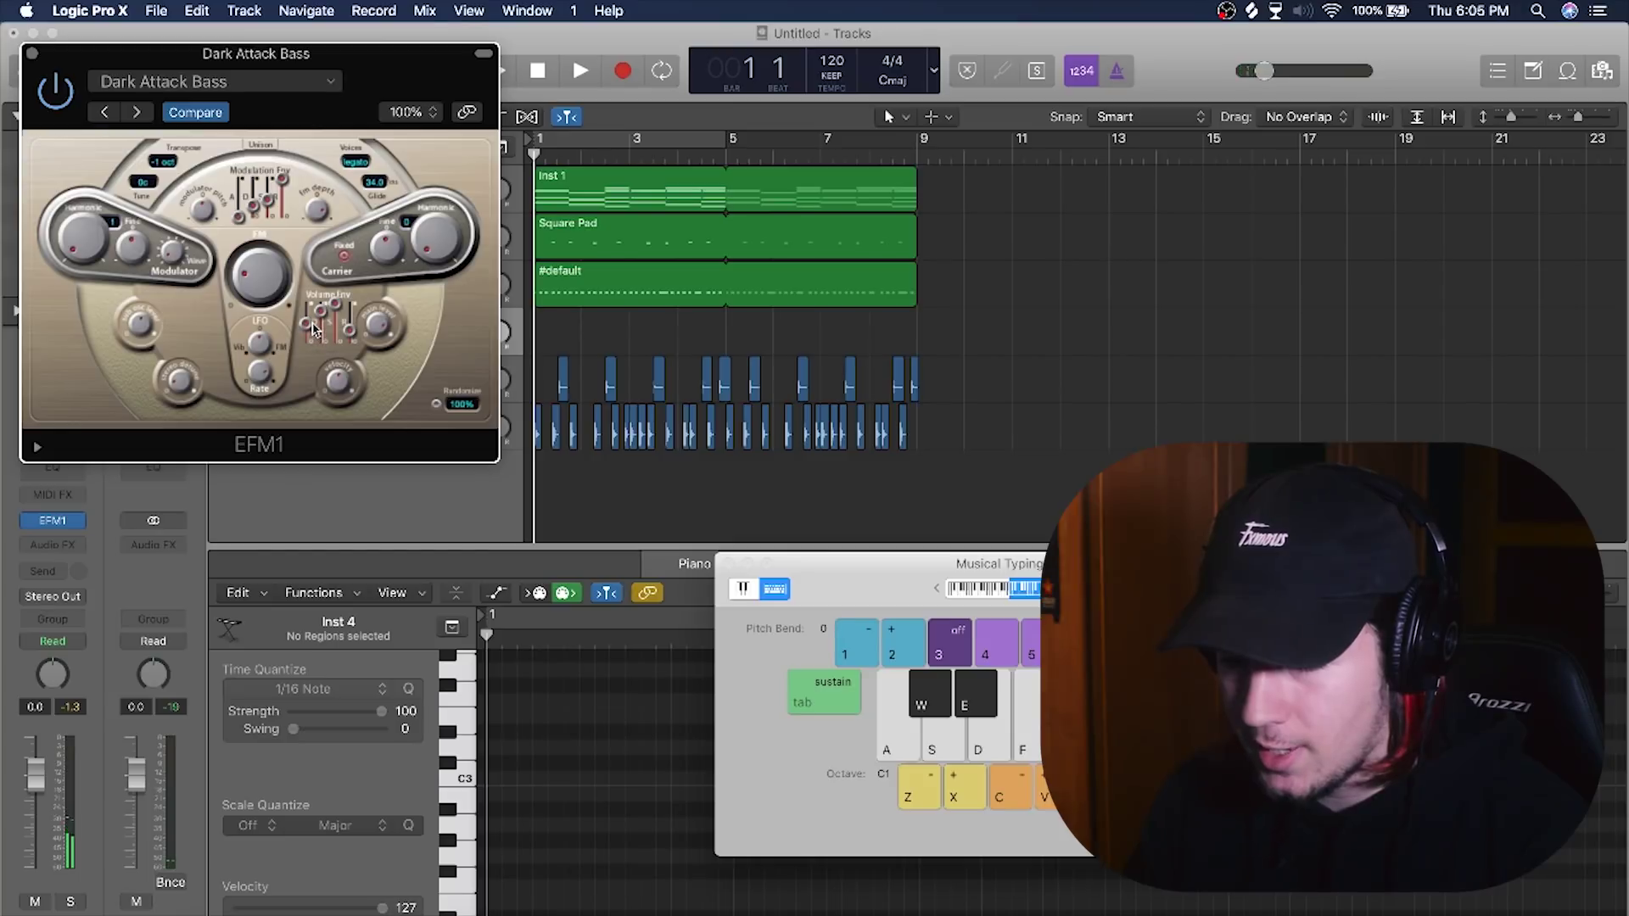
{"action": "key", "text": "a"}
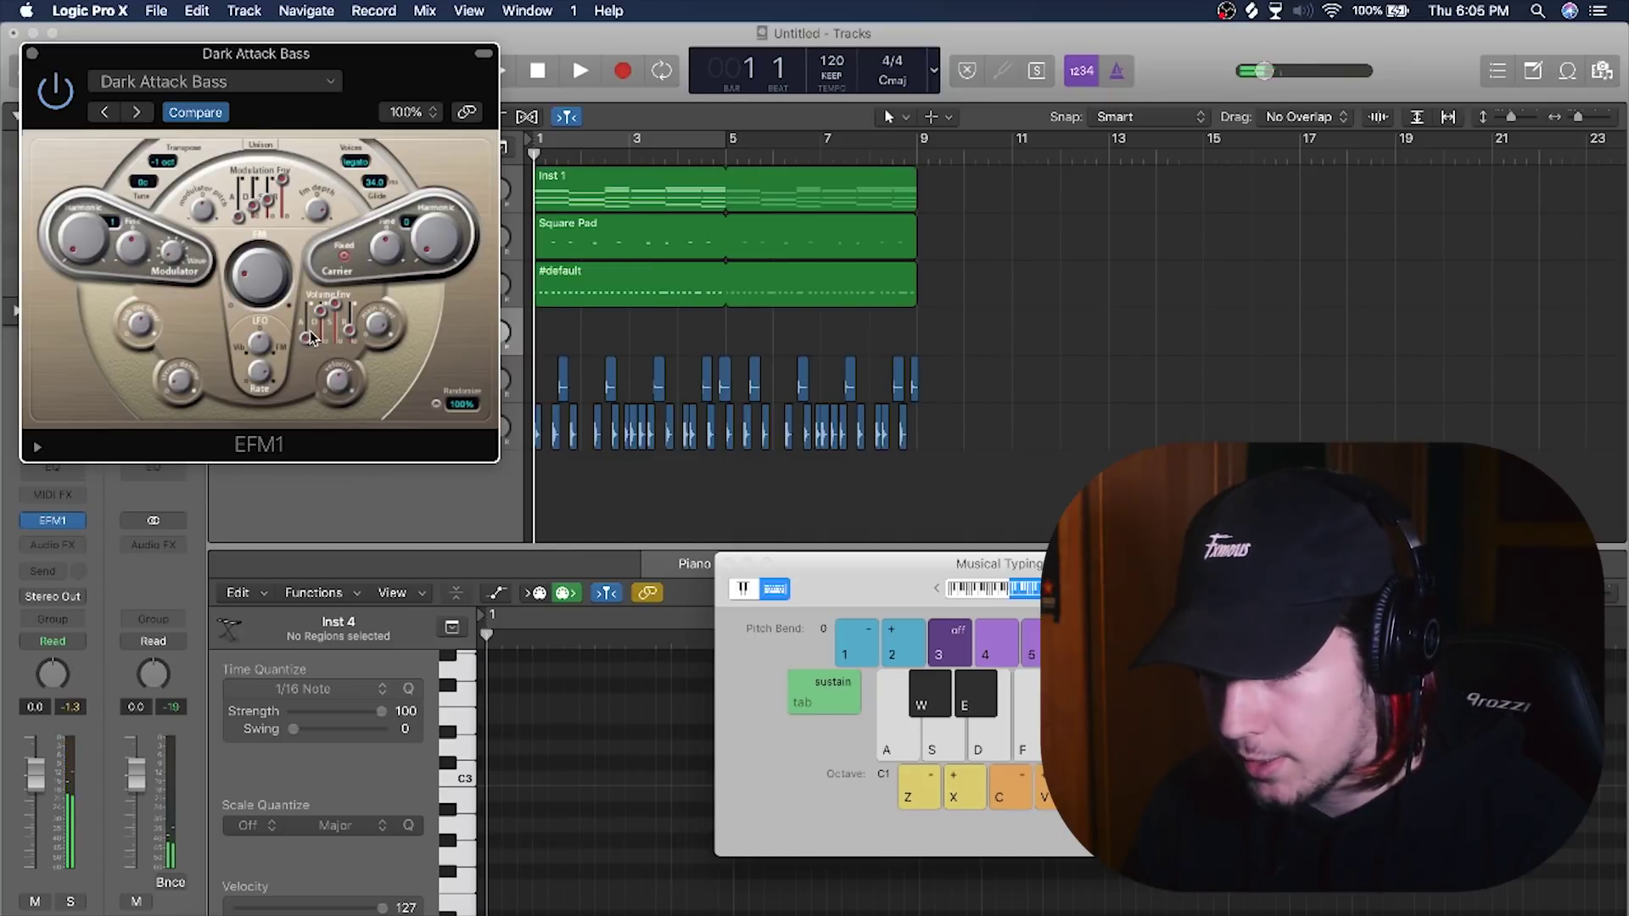
{"action": "left_click", "coordinate": [33, 53]}
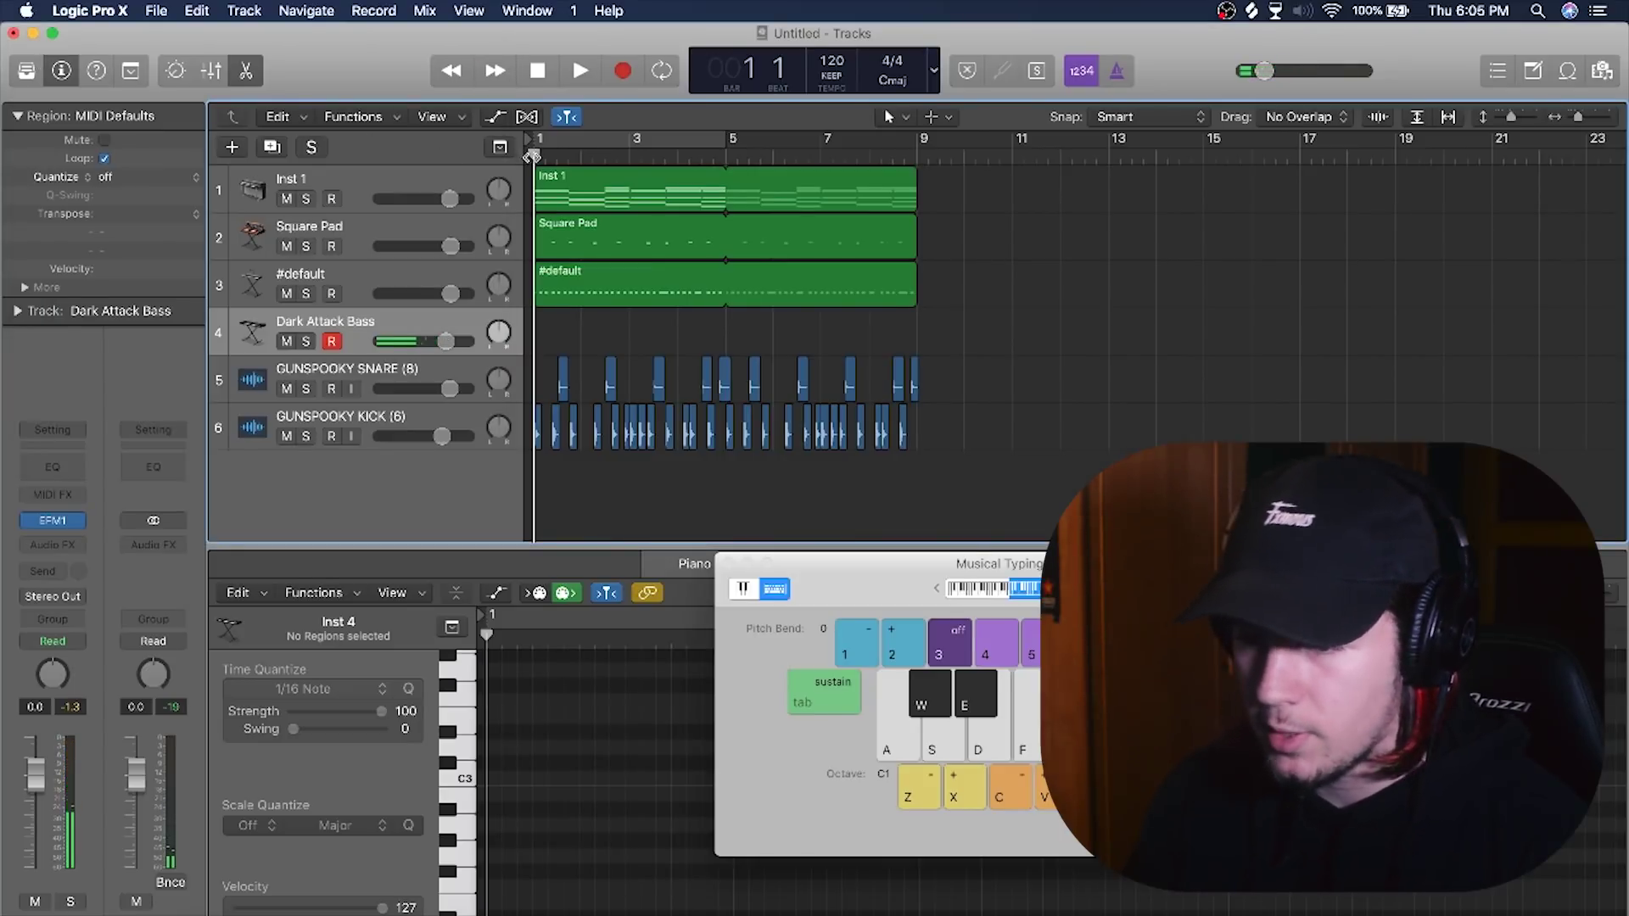
- Record a bass line on the Dark Attack Bass track from bar 1 to bar 9 with Musical Typing, and close the on-screen keyboard
{"action": "key", "text": "r"}
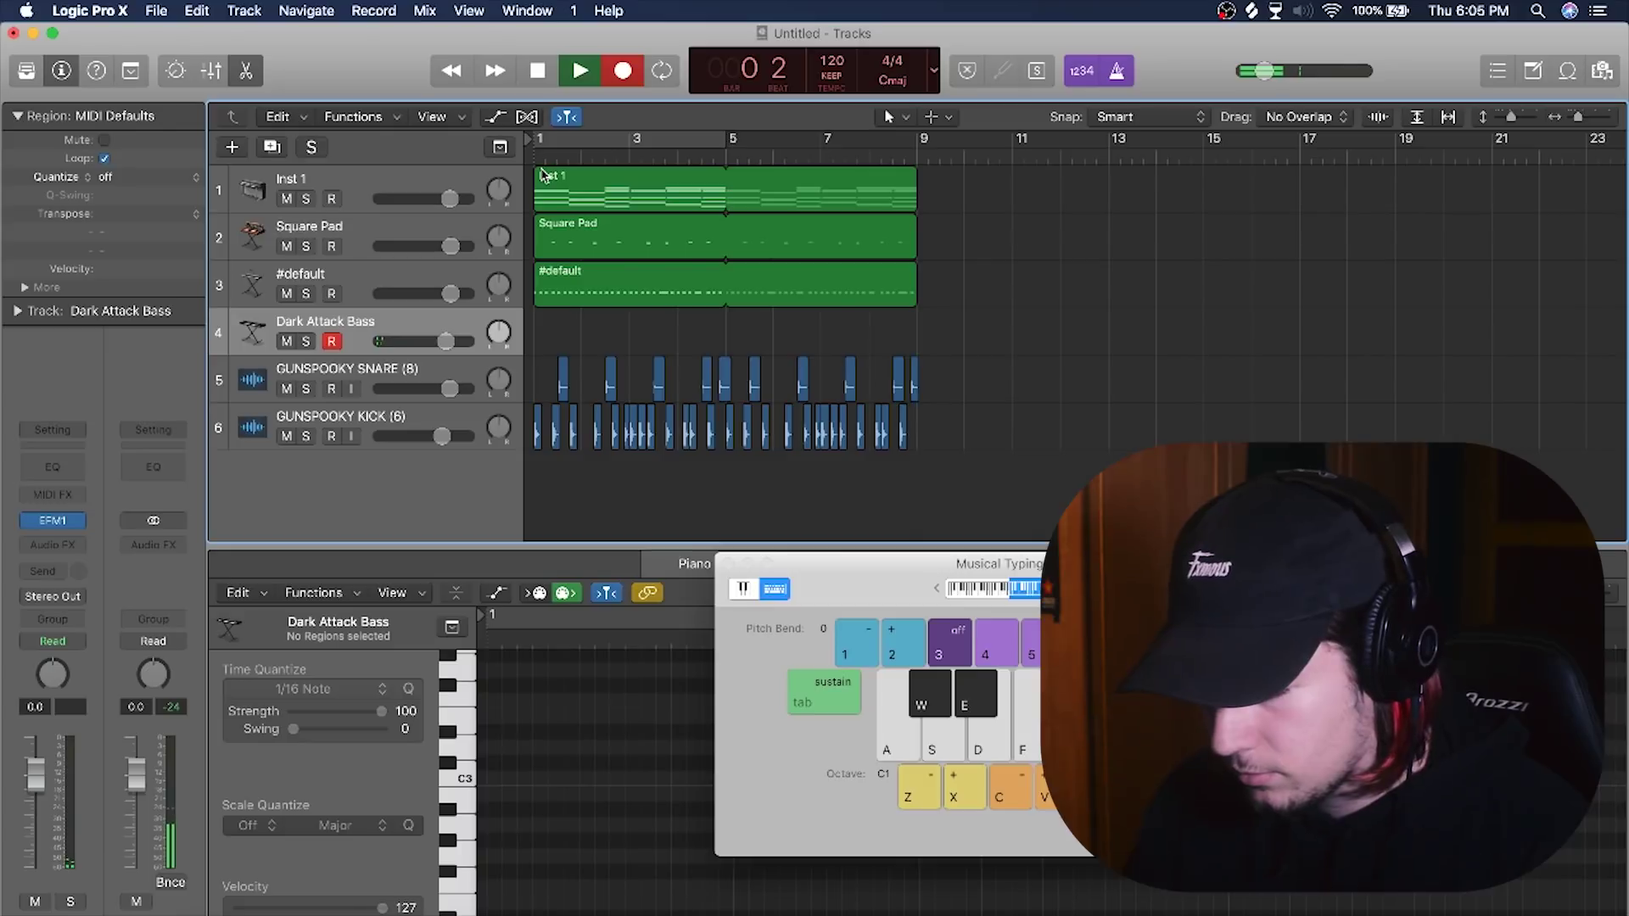
{"action": "key", "text": "a"}
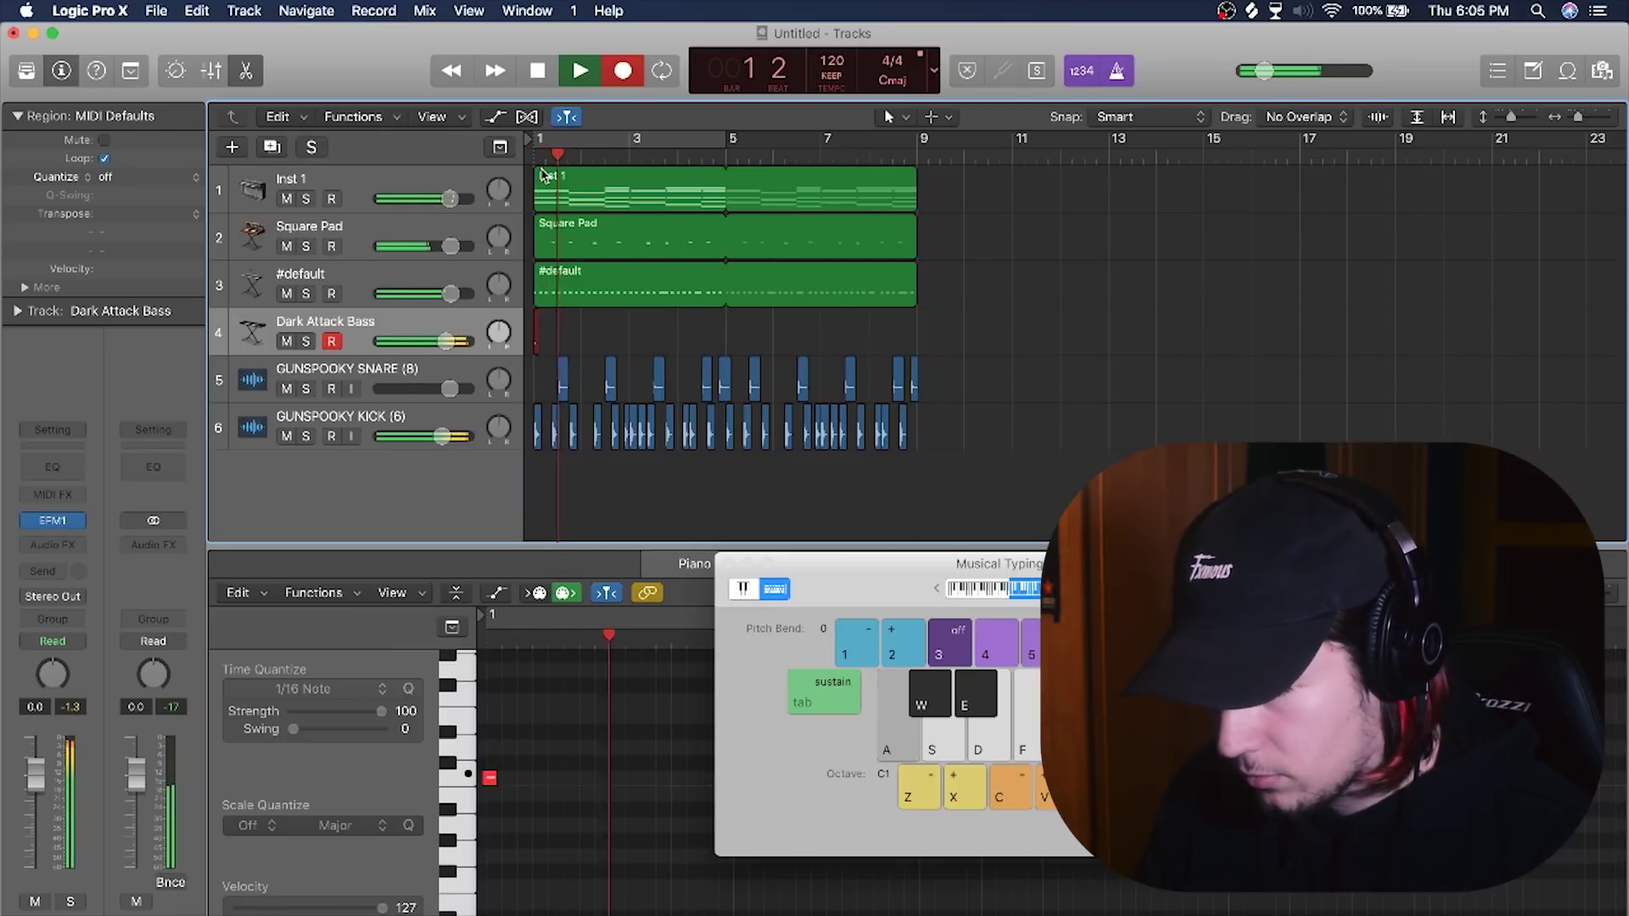
{"action": "key", "text": "a"}
{"action": "key", "text": "a"}
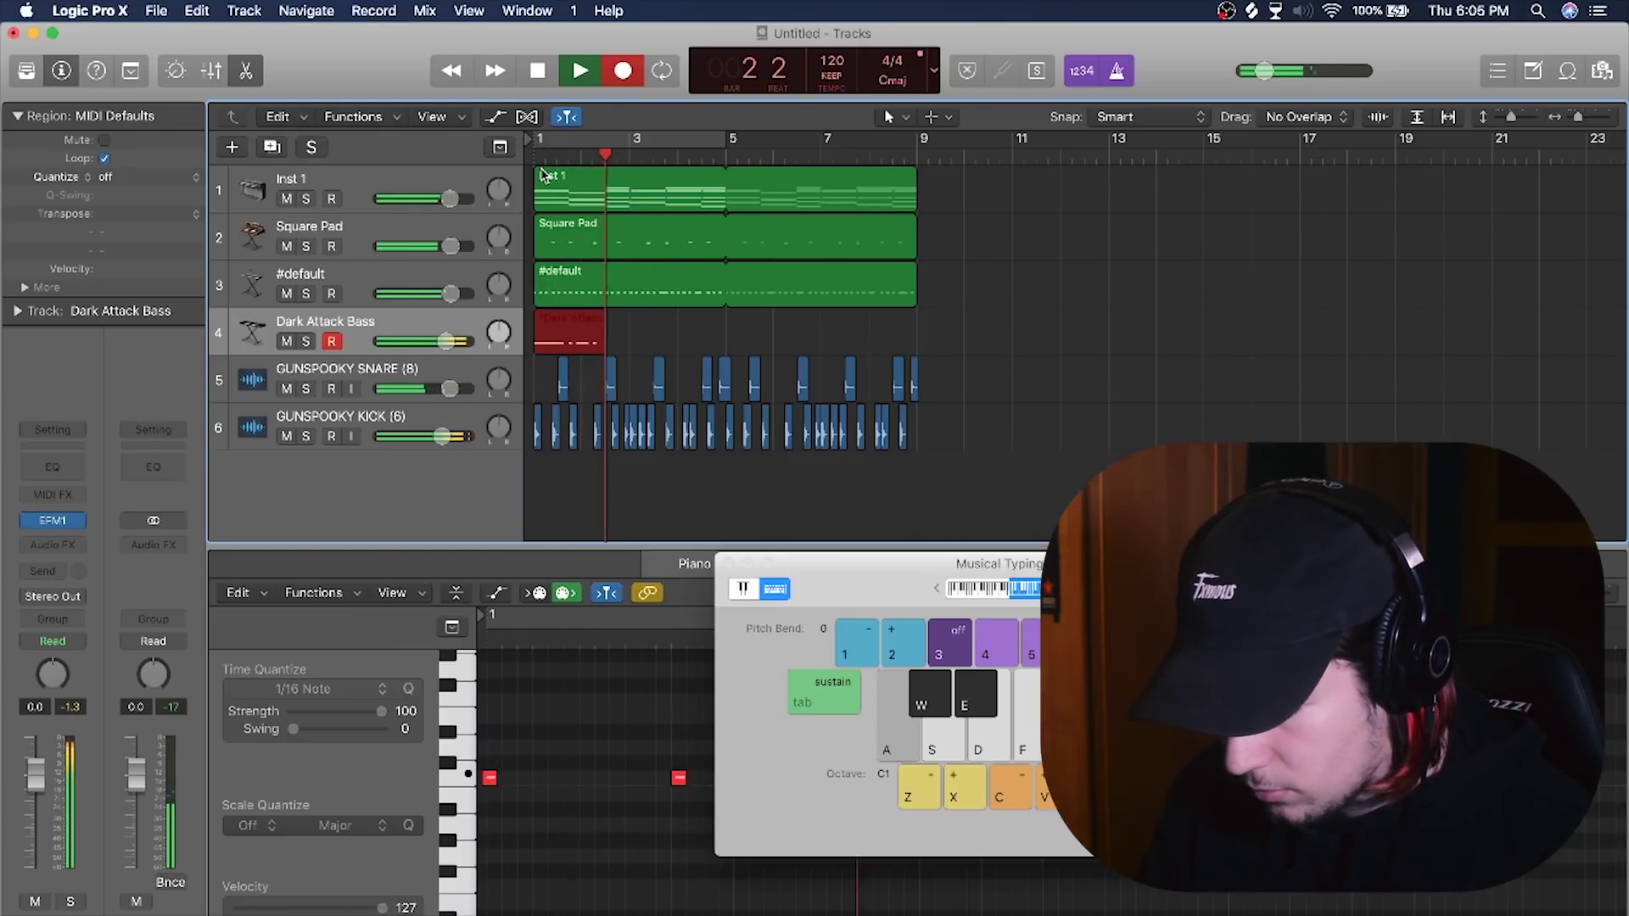
{"action": "key", "text": "a"}
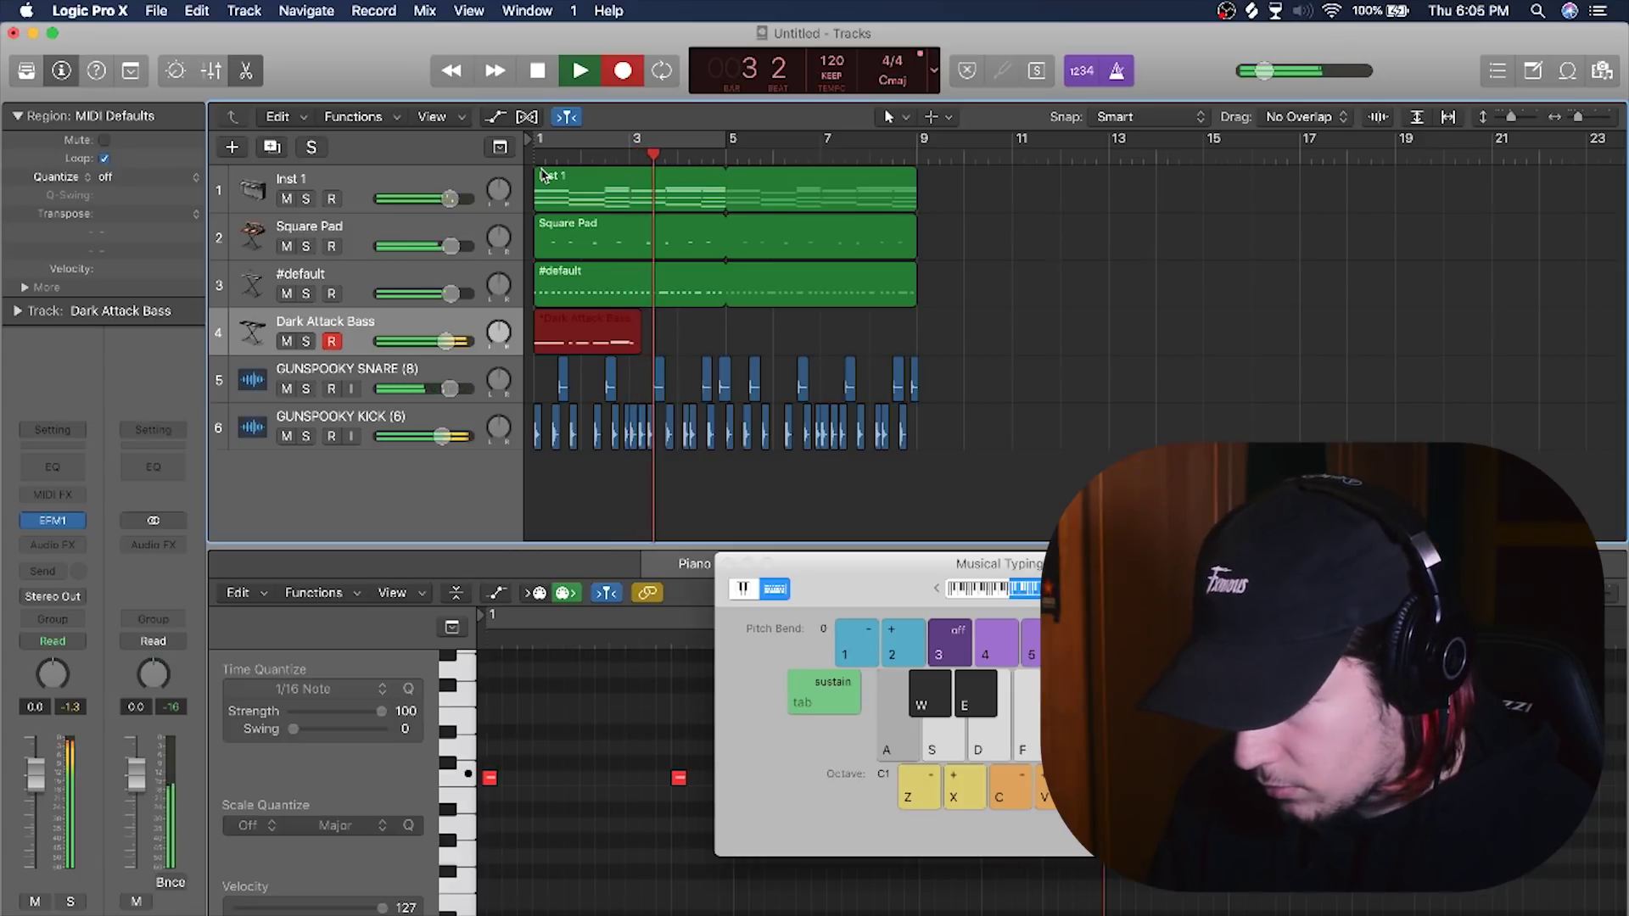
{"action": "key", "text": "a"}
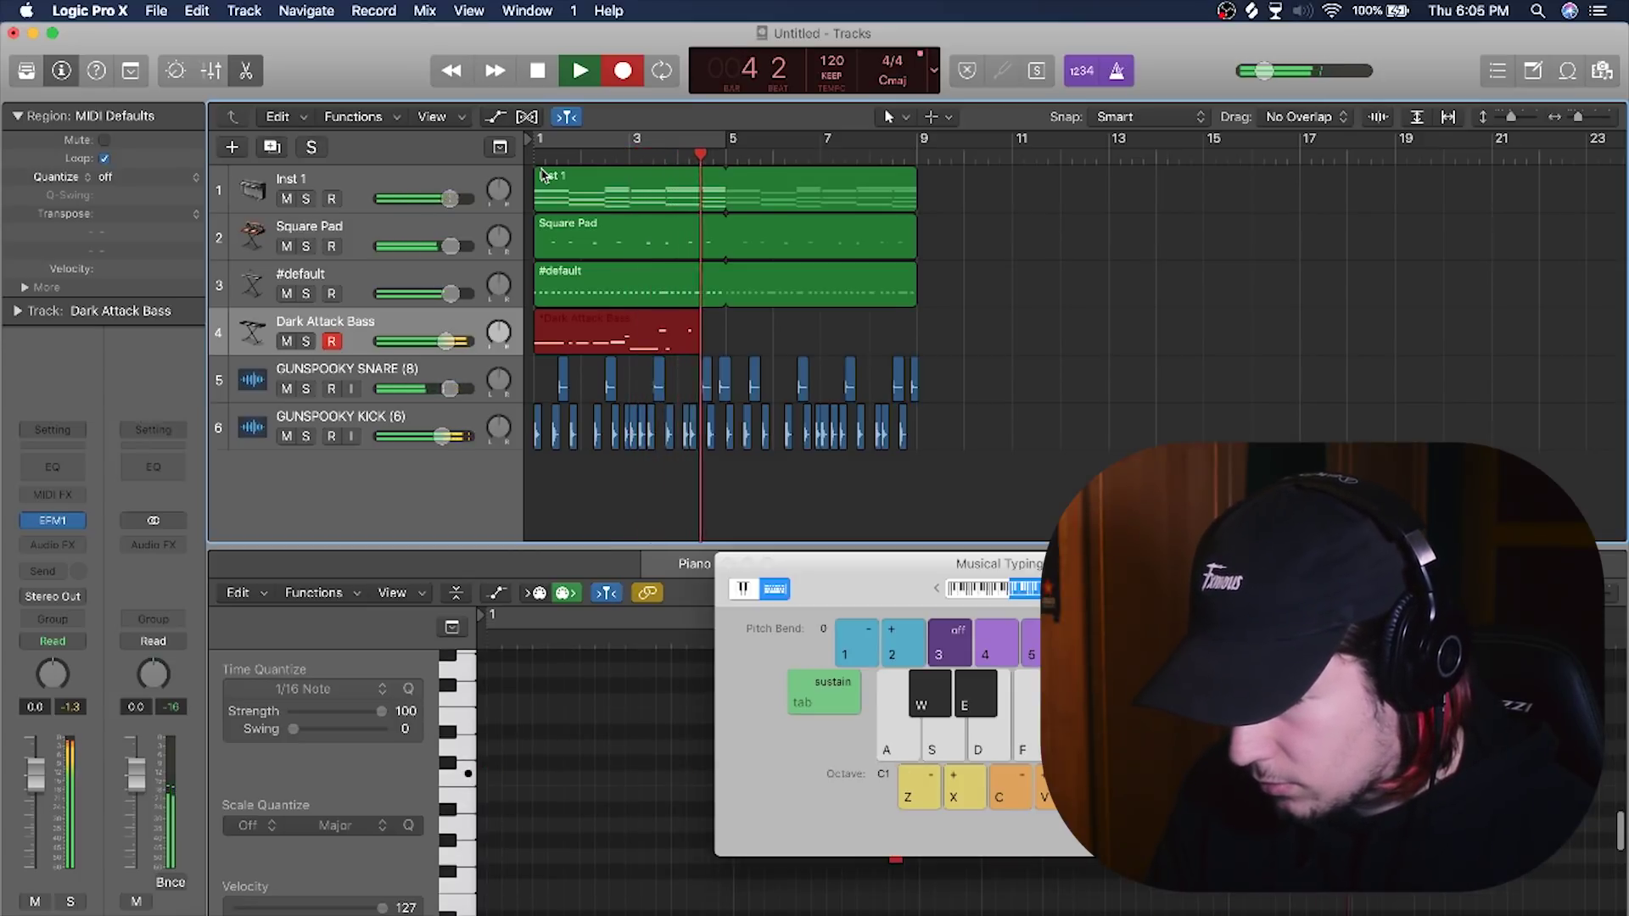
{"action": "key", "text": "a"}
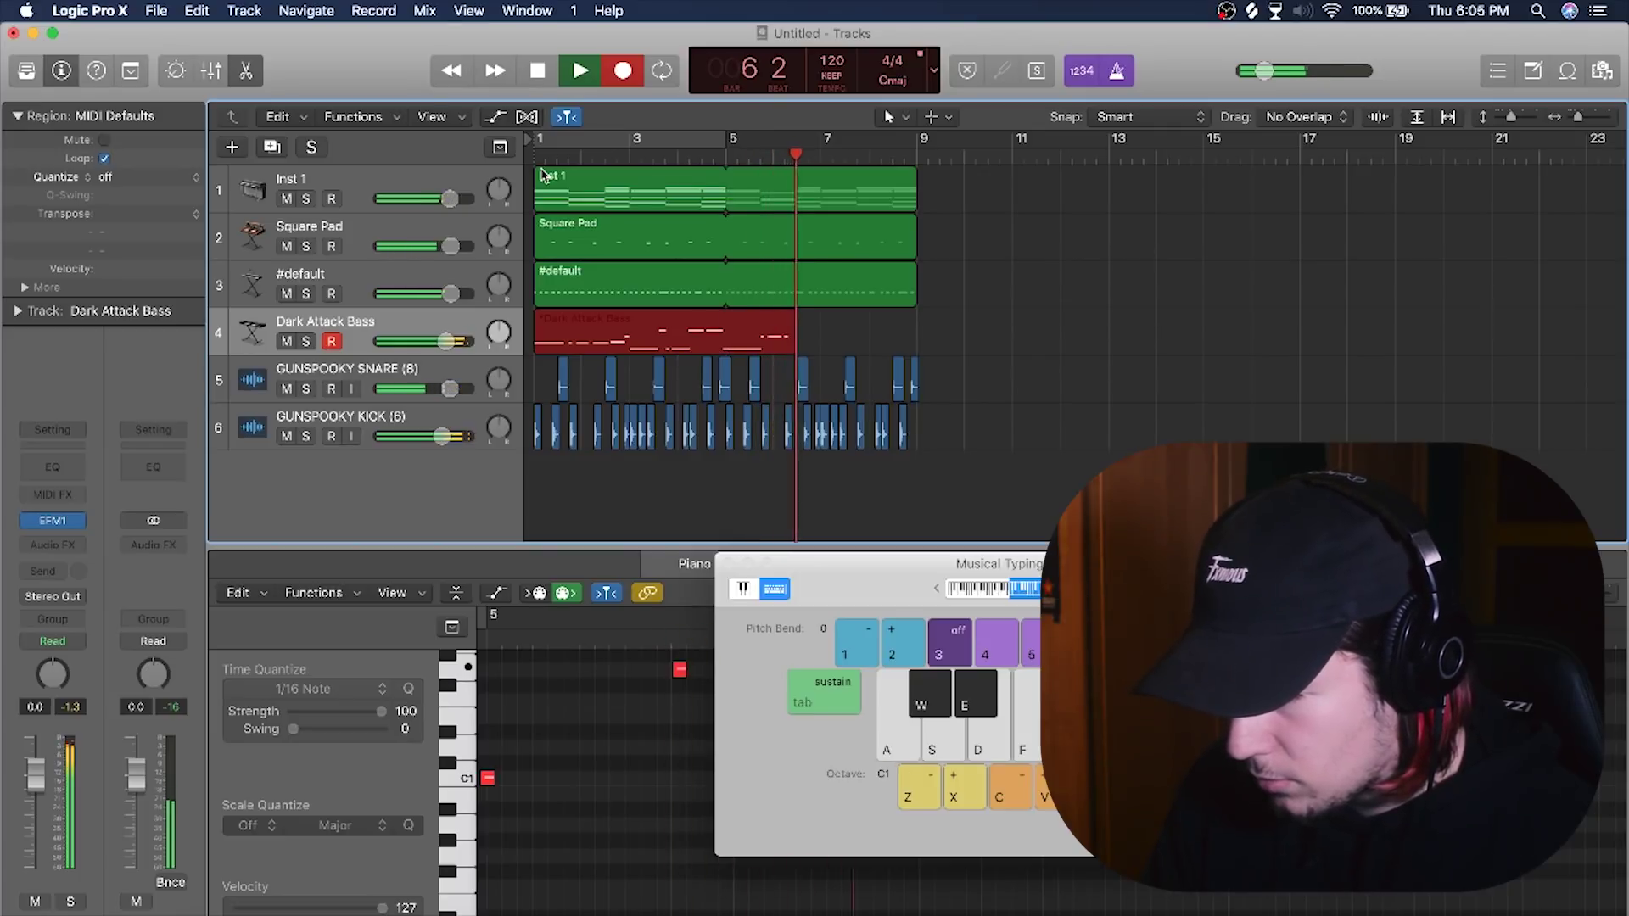
{"action": "key", "text": "a"}
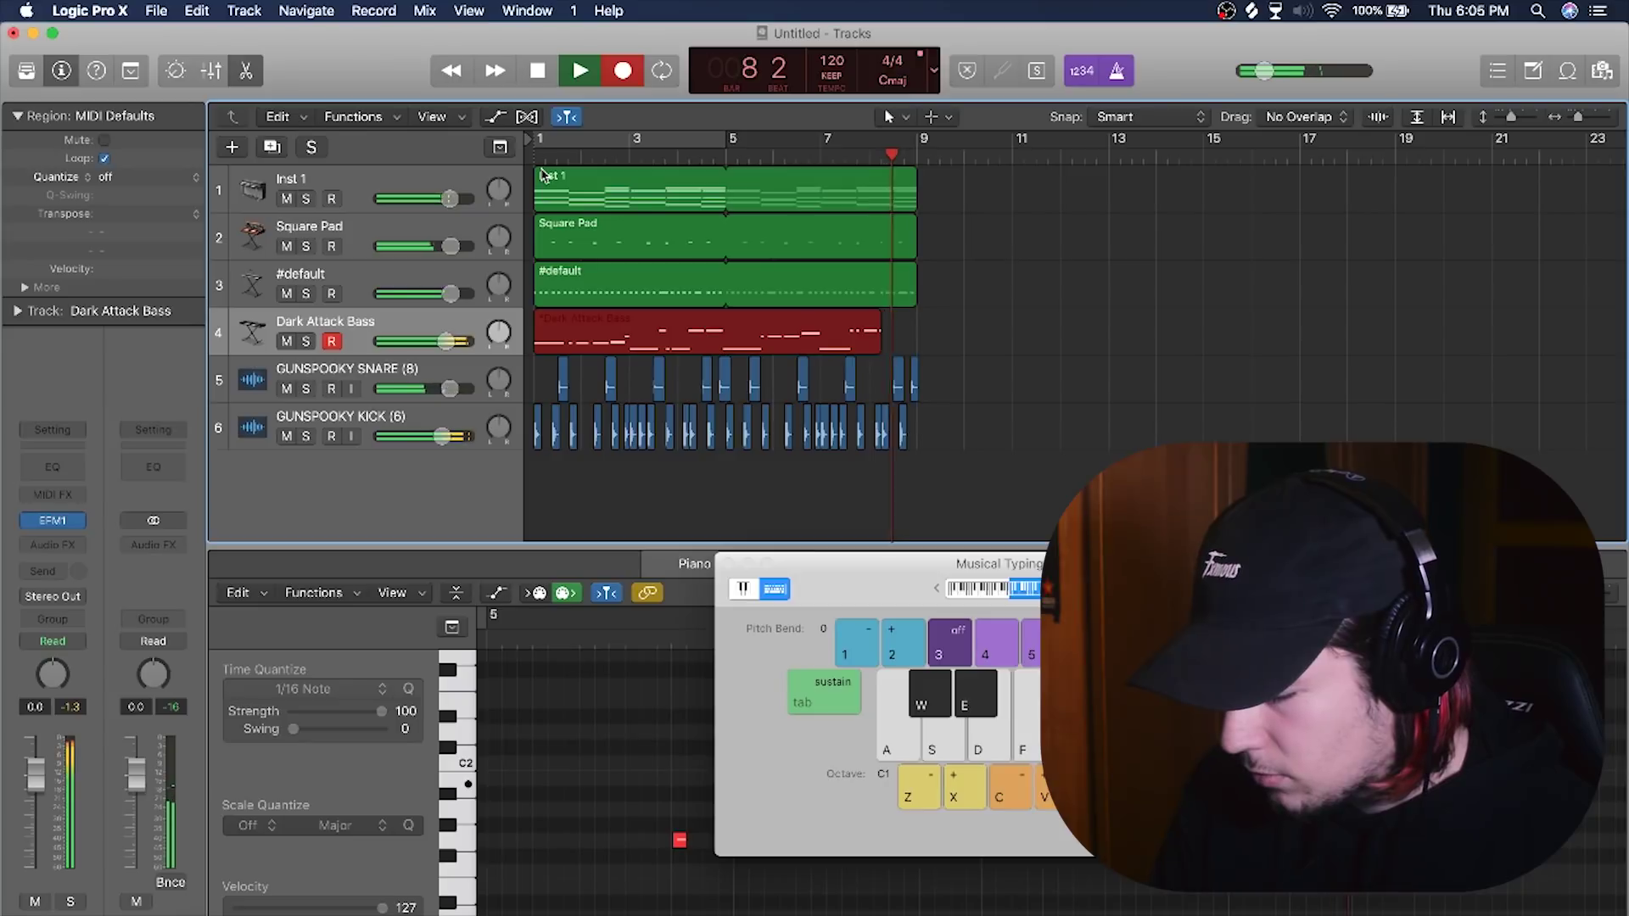
{"action": "key", "text": "space"}
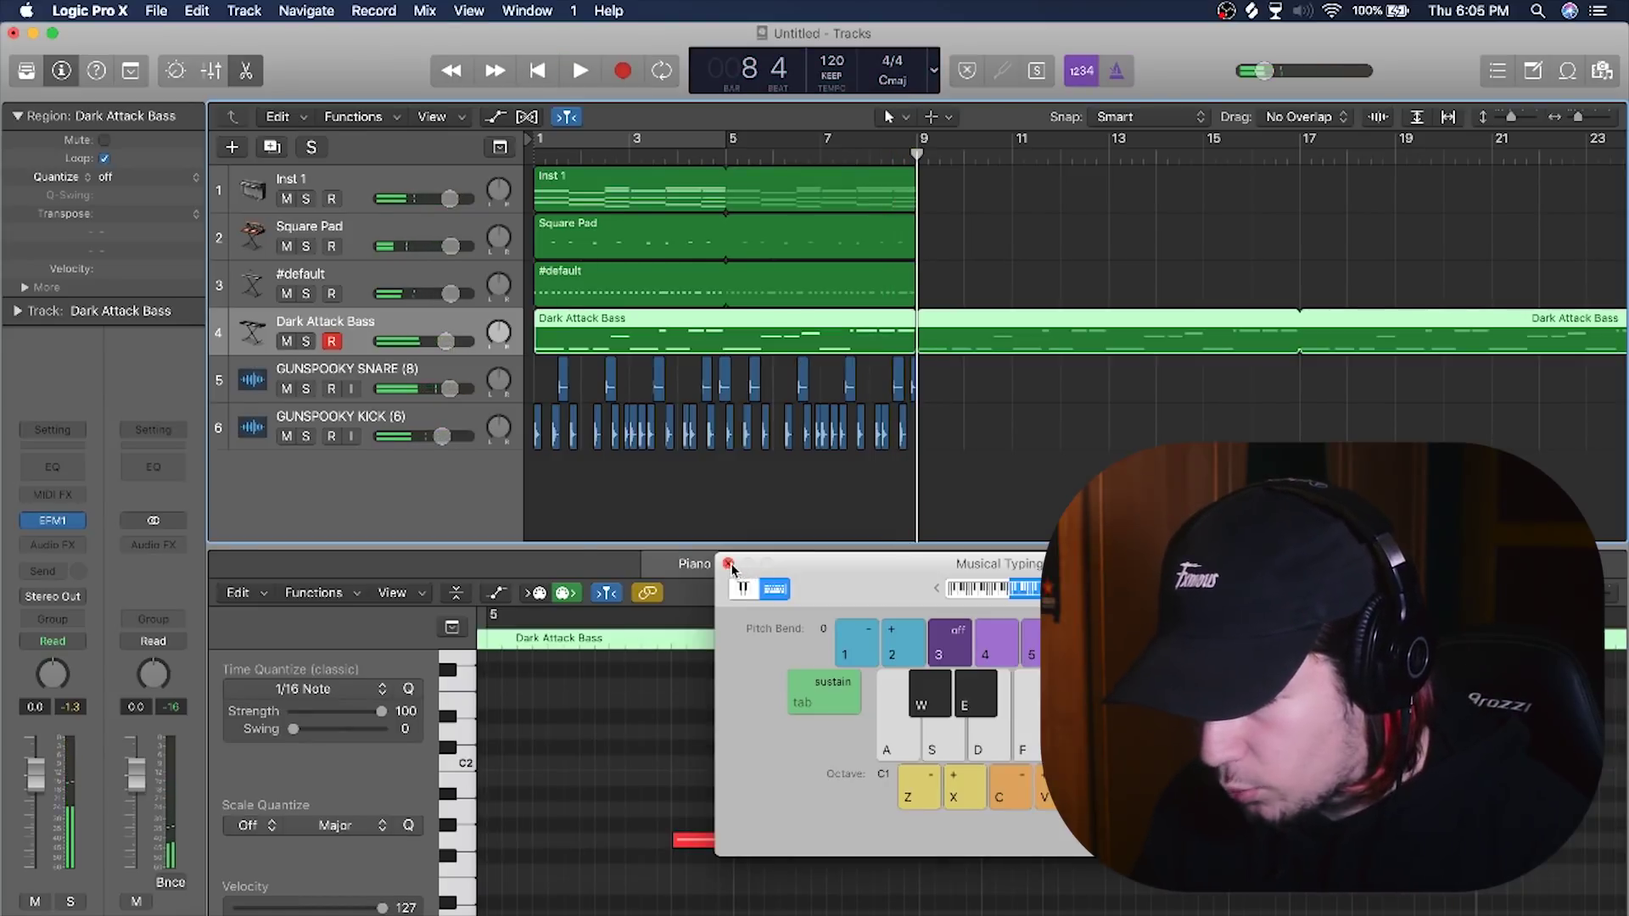
{"action": "left_click", "coordinate": [728, 564]}
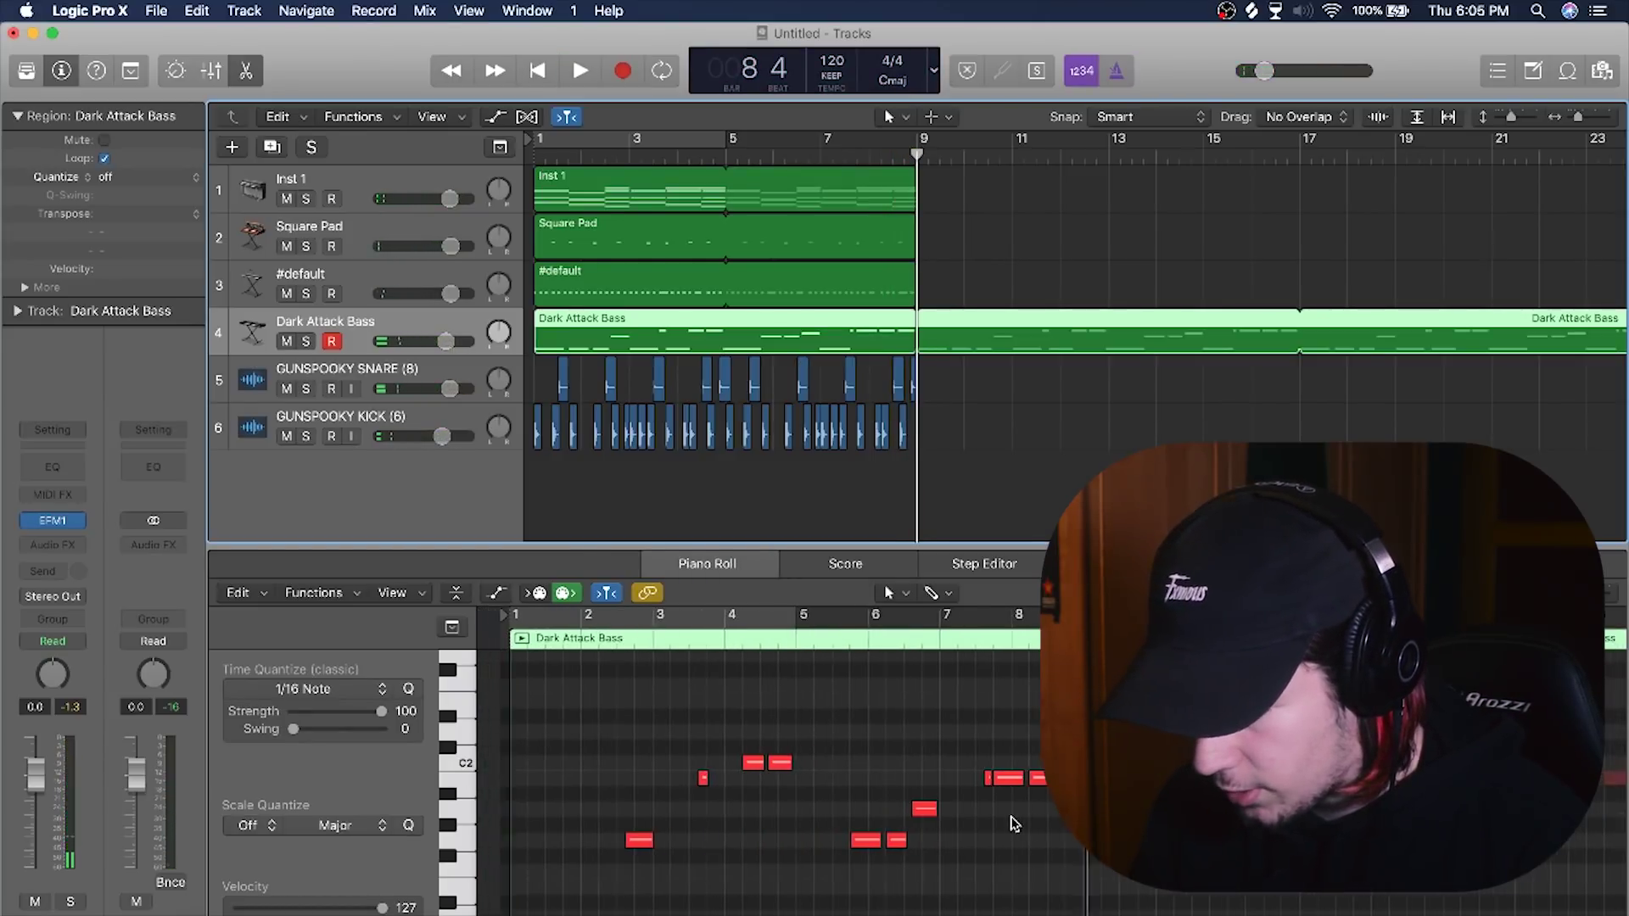
- Play the start of the recorded bass part and look over its notes in the Piano Roll
{"action": "scroll", "coordinate": [495, 662], "scroll_direction": "right", "scroll_amount": 1}
{"action": "left_click", "coordinate": [485, 635]}
{"action": "key", "text": "space"}
{"action": "scroll", "coordinate": [565, 735], "scroll_direction": "up", "scroll_amount": 1}
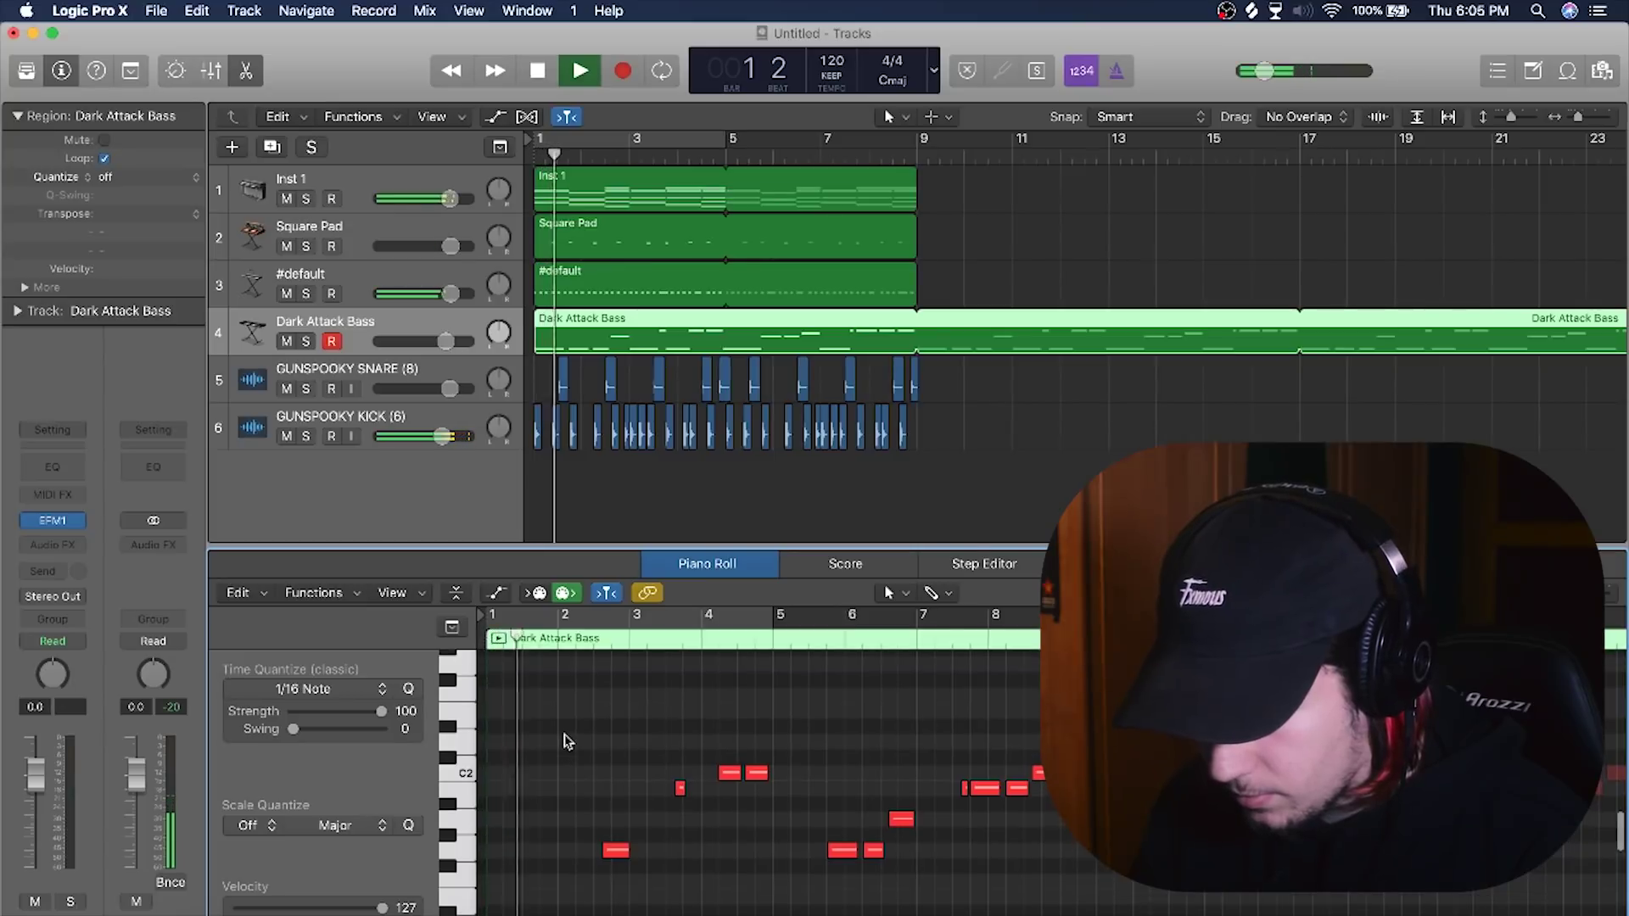
{"action": "key", "text": "space"}
{"action": "key", "text": "p"}
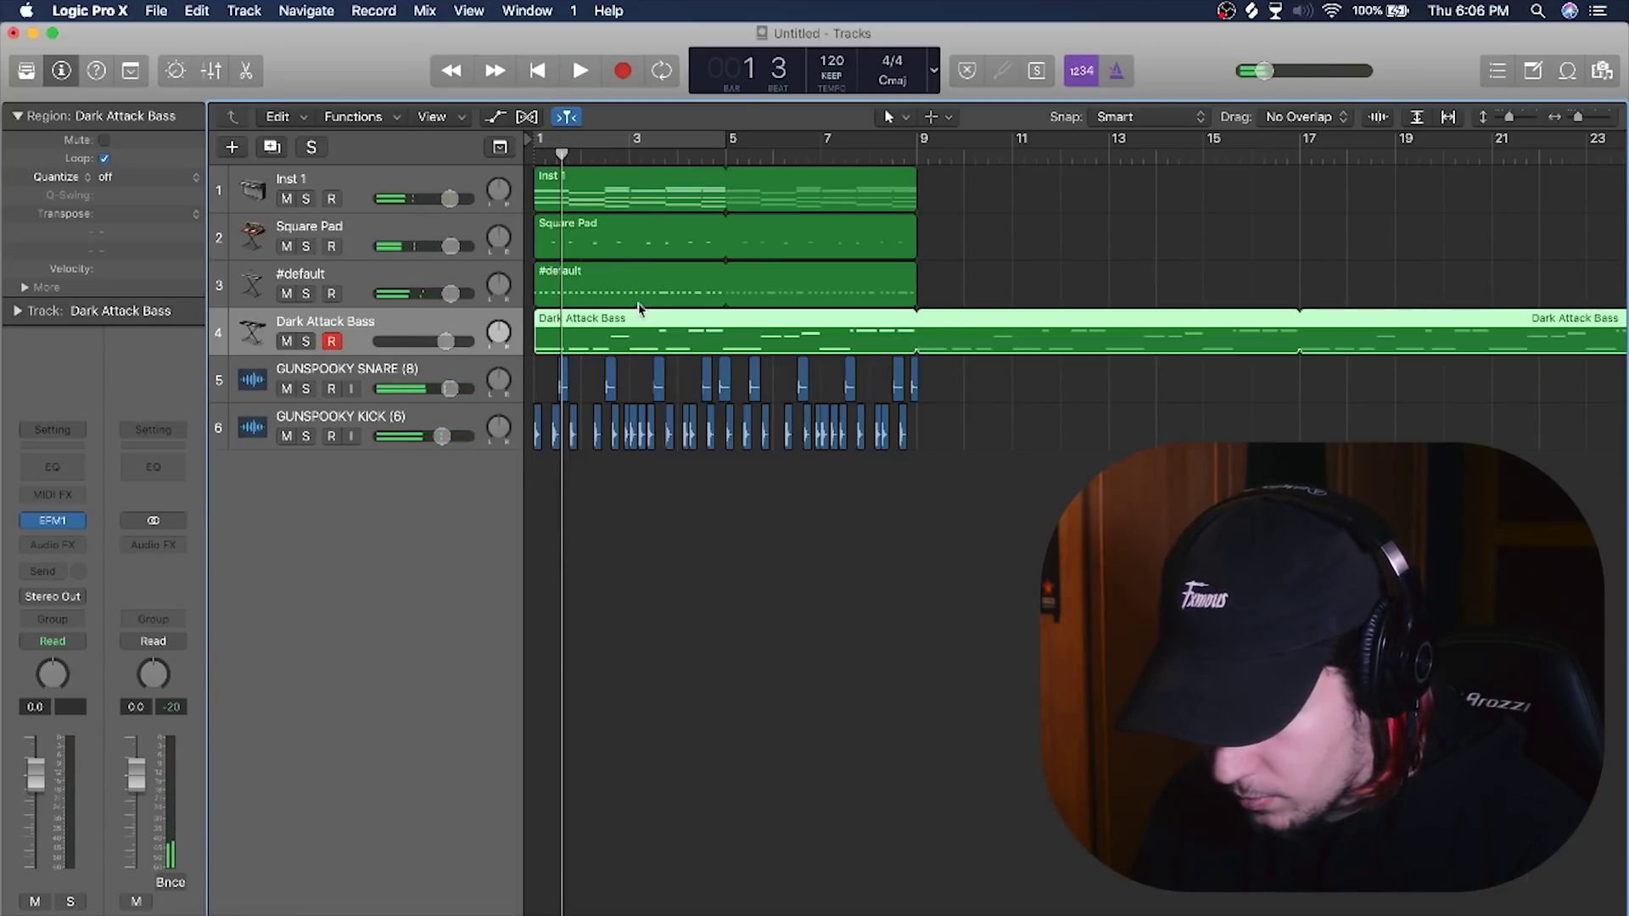
{"action": "key", "text": "p"}
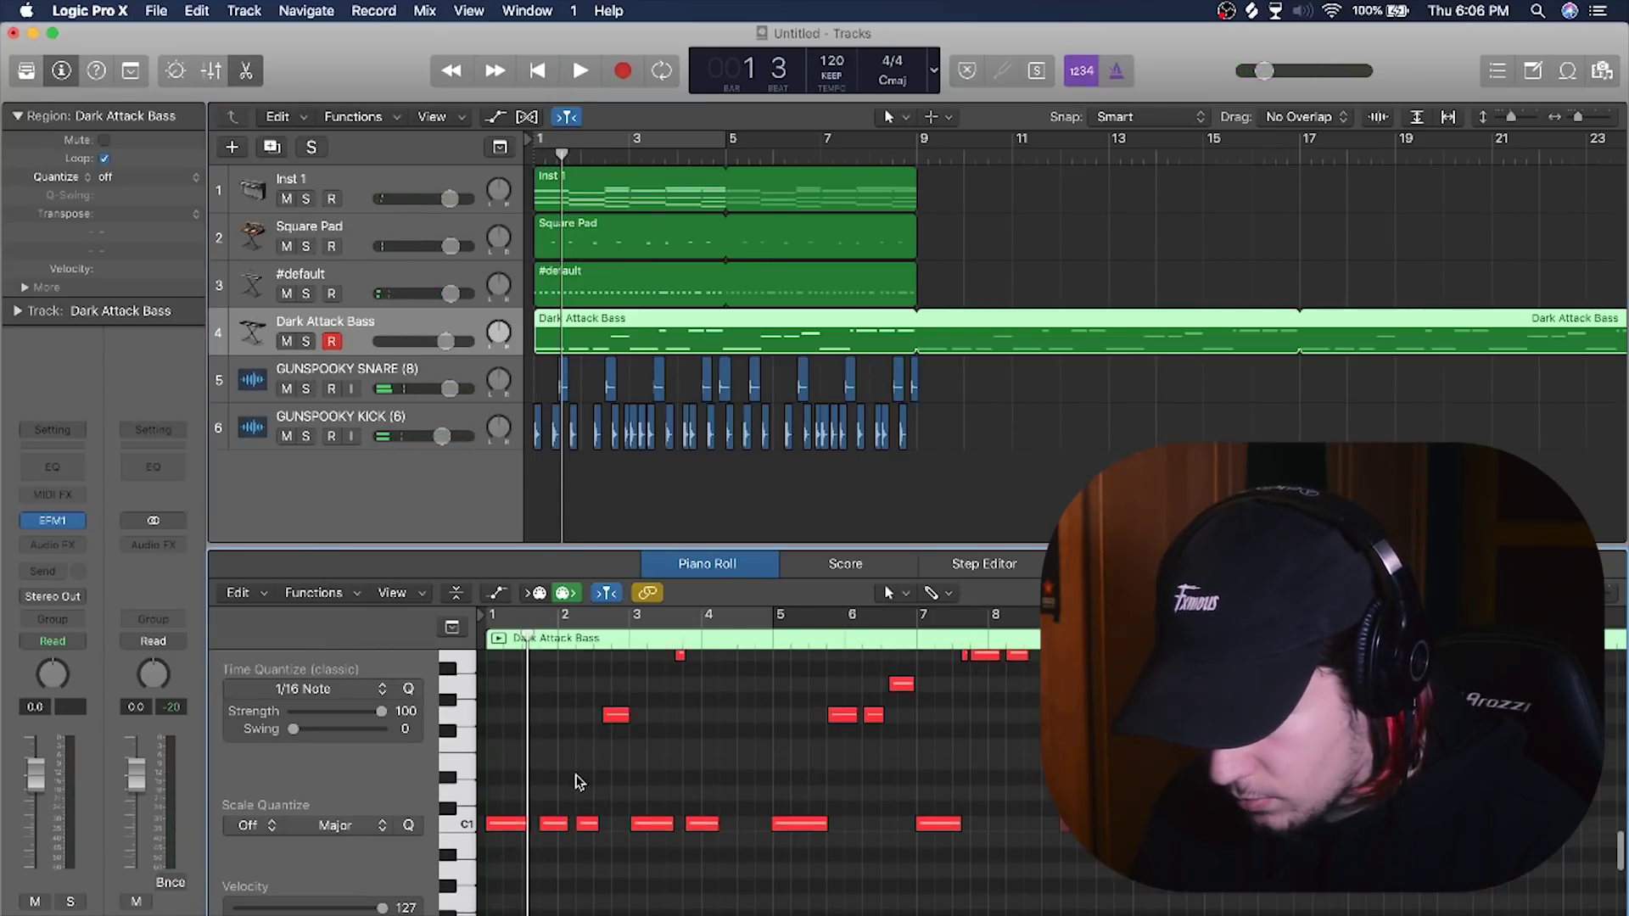
{"action": "scroll", "coordinate": [576, 781], "scroll_direction": "left", "scroll_amount": 2}
- Play the Dark Attack Bass region soloed in a cycle and check its notes with all of them selected
{"action": "left_click", "coordinate": [499, 639]}
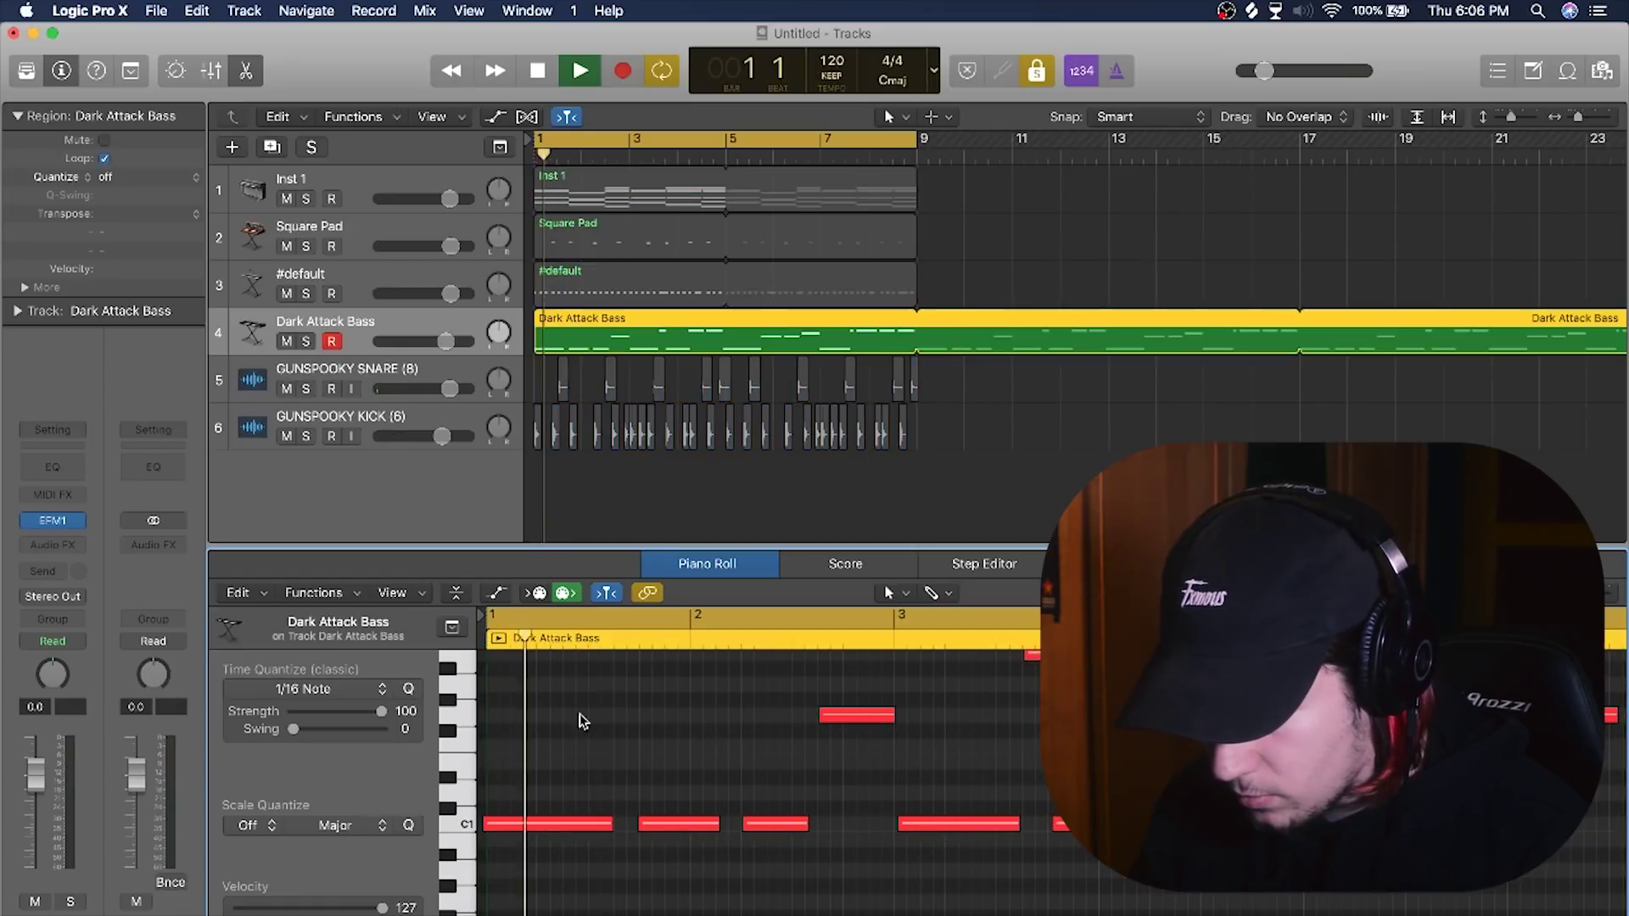
{"action": "key", "text": "super+a"}
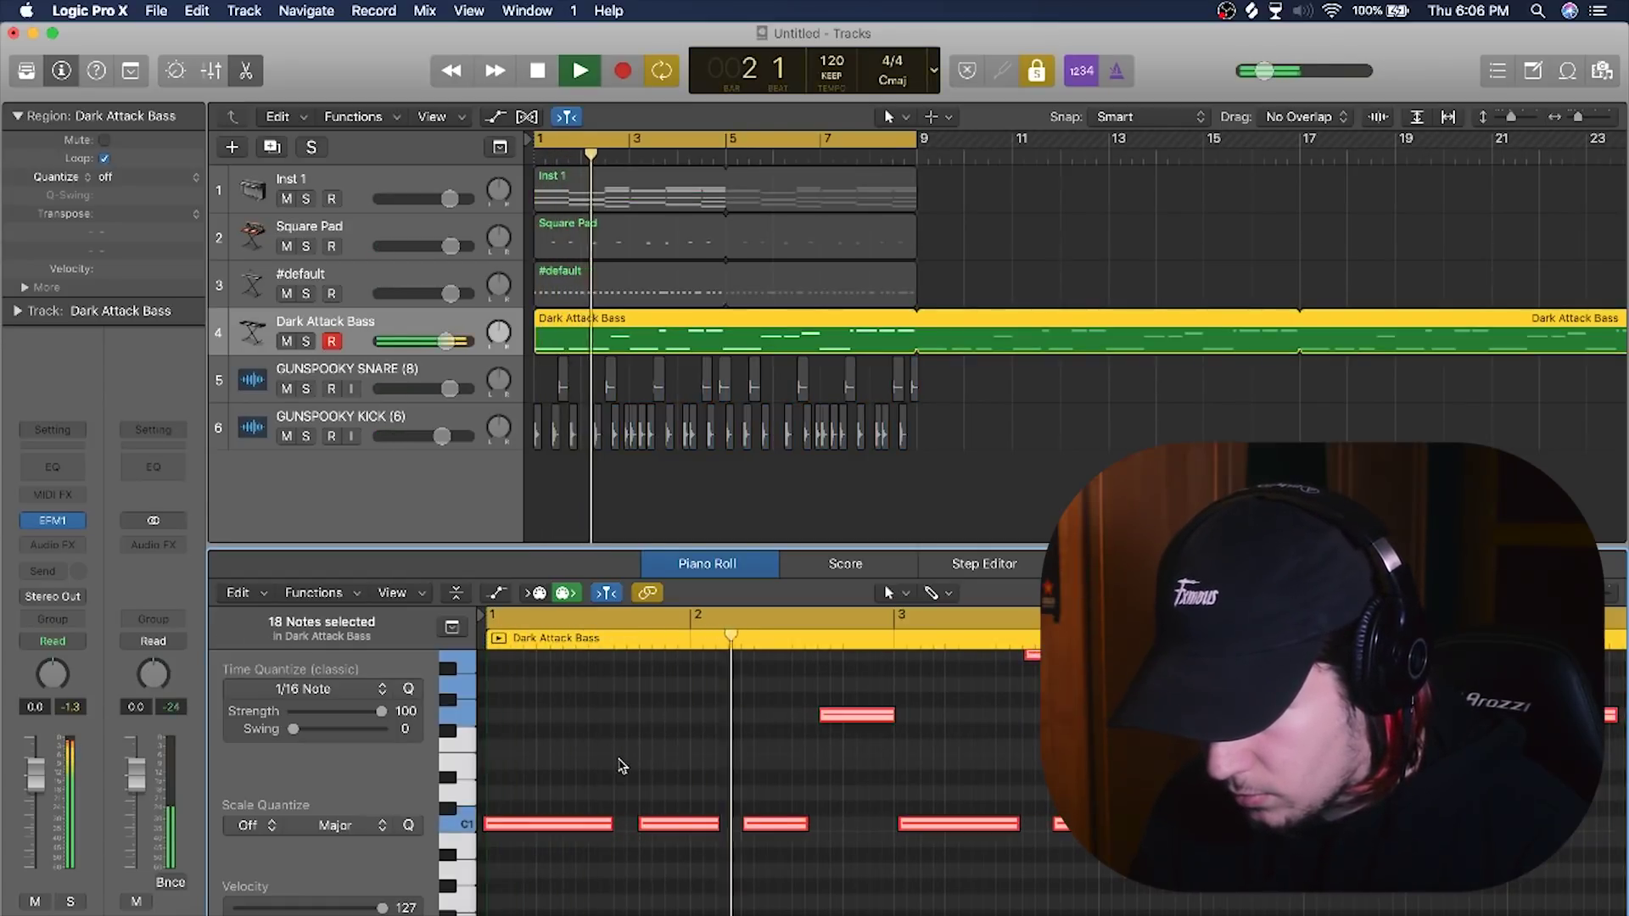
{"action": "scroll", "coordinate": [753, 787], "scroll_direction": "right", "scroll_amount": 3}
{"action": "scroll", "coordinate": [752, 788], "scroll_direction": "down", "scroll_amount": 1}
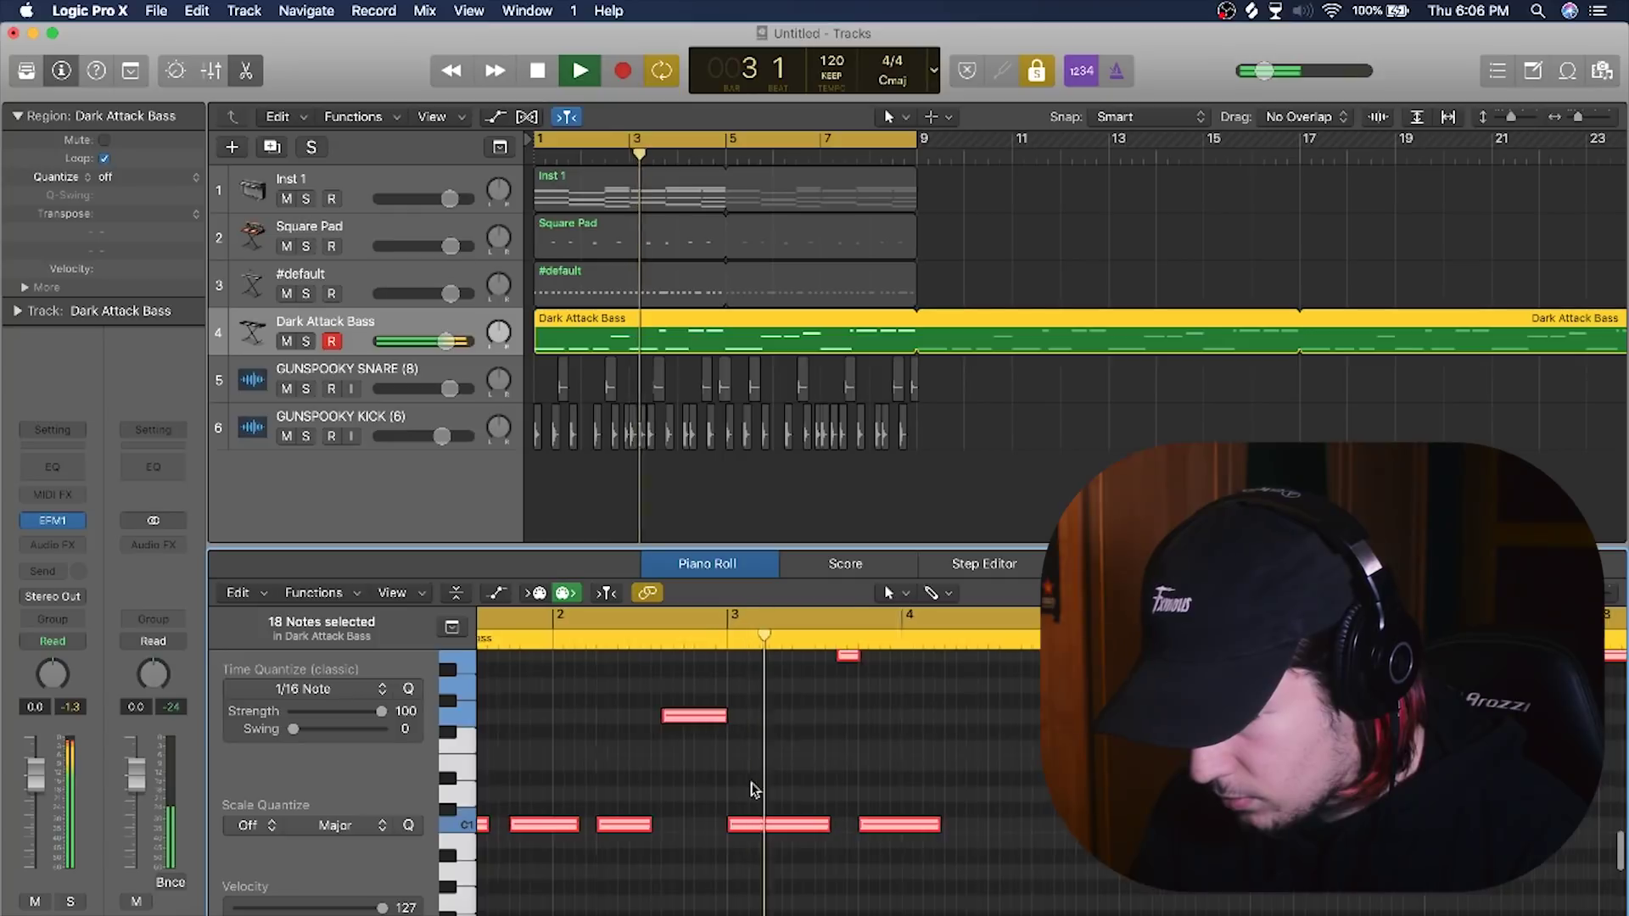
{"action": "scroll", "coordinate": [752, 788], "scroll_direction": "right", "scroll_amount": 2}
{"action": "scroll", "coordinate": [735, 800], "scroll_direction": "right", "scroll_amount": 1}
{"action": "scroll", "coordinate": [735, 799], "scroll_direction": "down", "scroll_amount": 3}
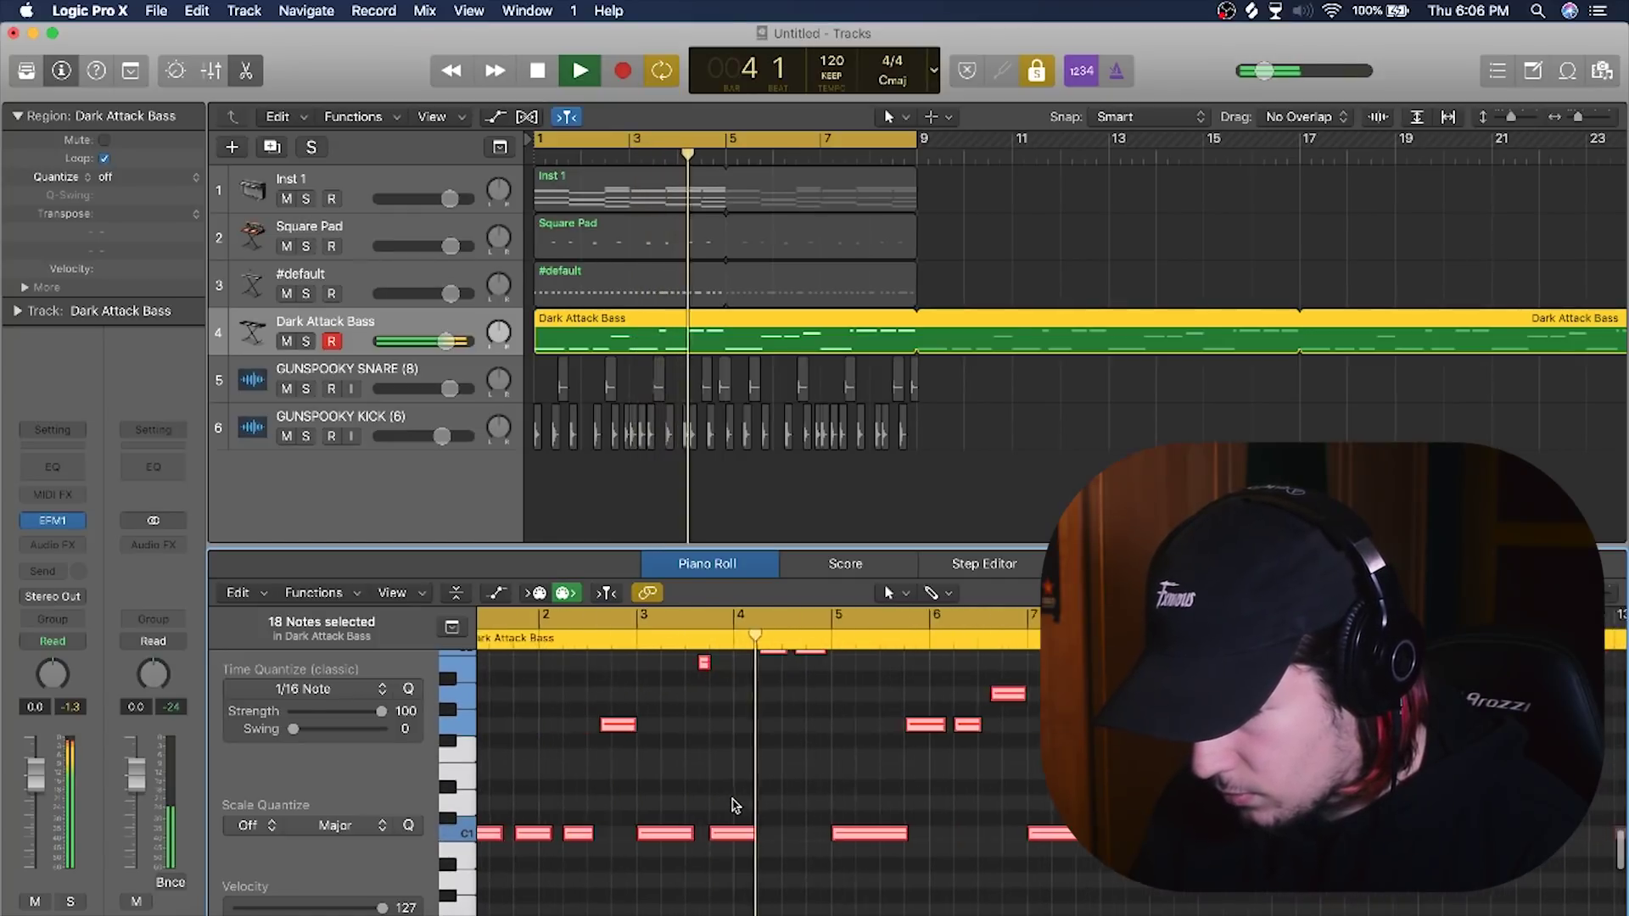
{"action": "scroll", "coordinate": [735, 805], "scroll_direction": "right", "scroll_amount": 1}
{"action": "key", "text": "space"}
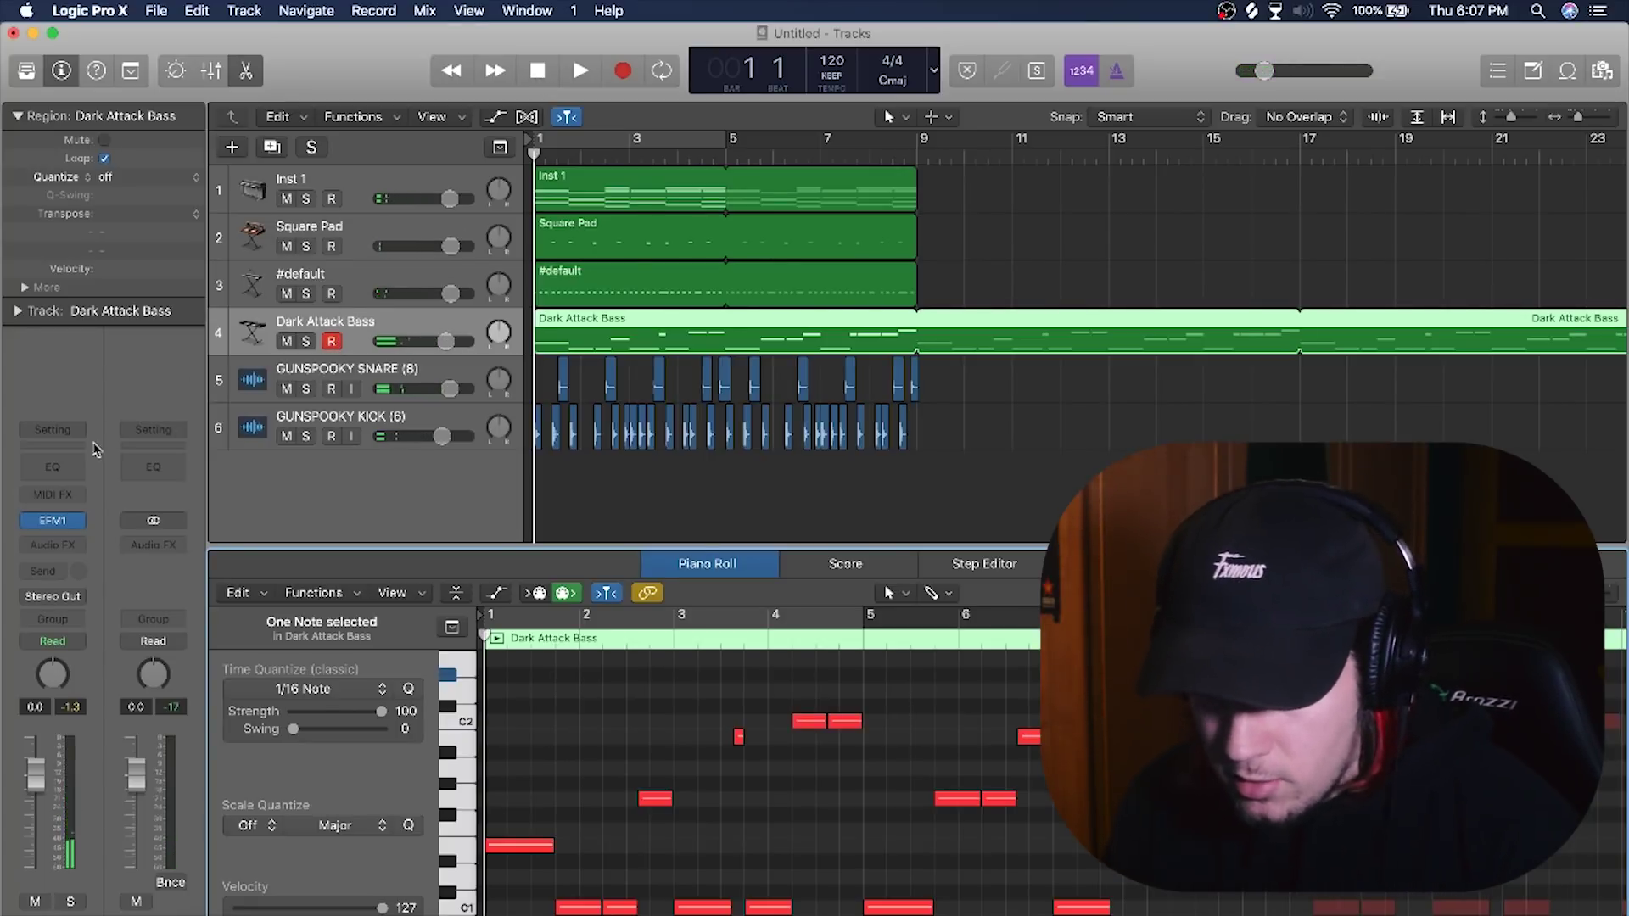
- Insert the Distortion II effect on the Dark Attack Bass track
{"action": "left_click", "coordinate": [54, 544]}
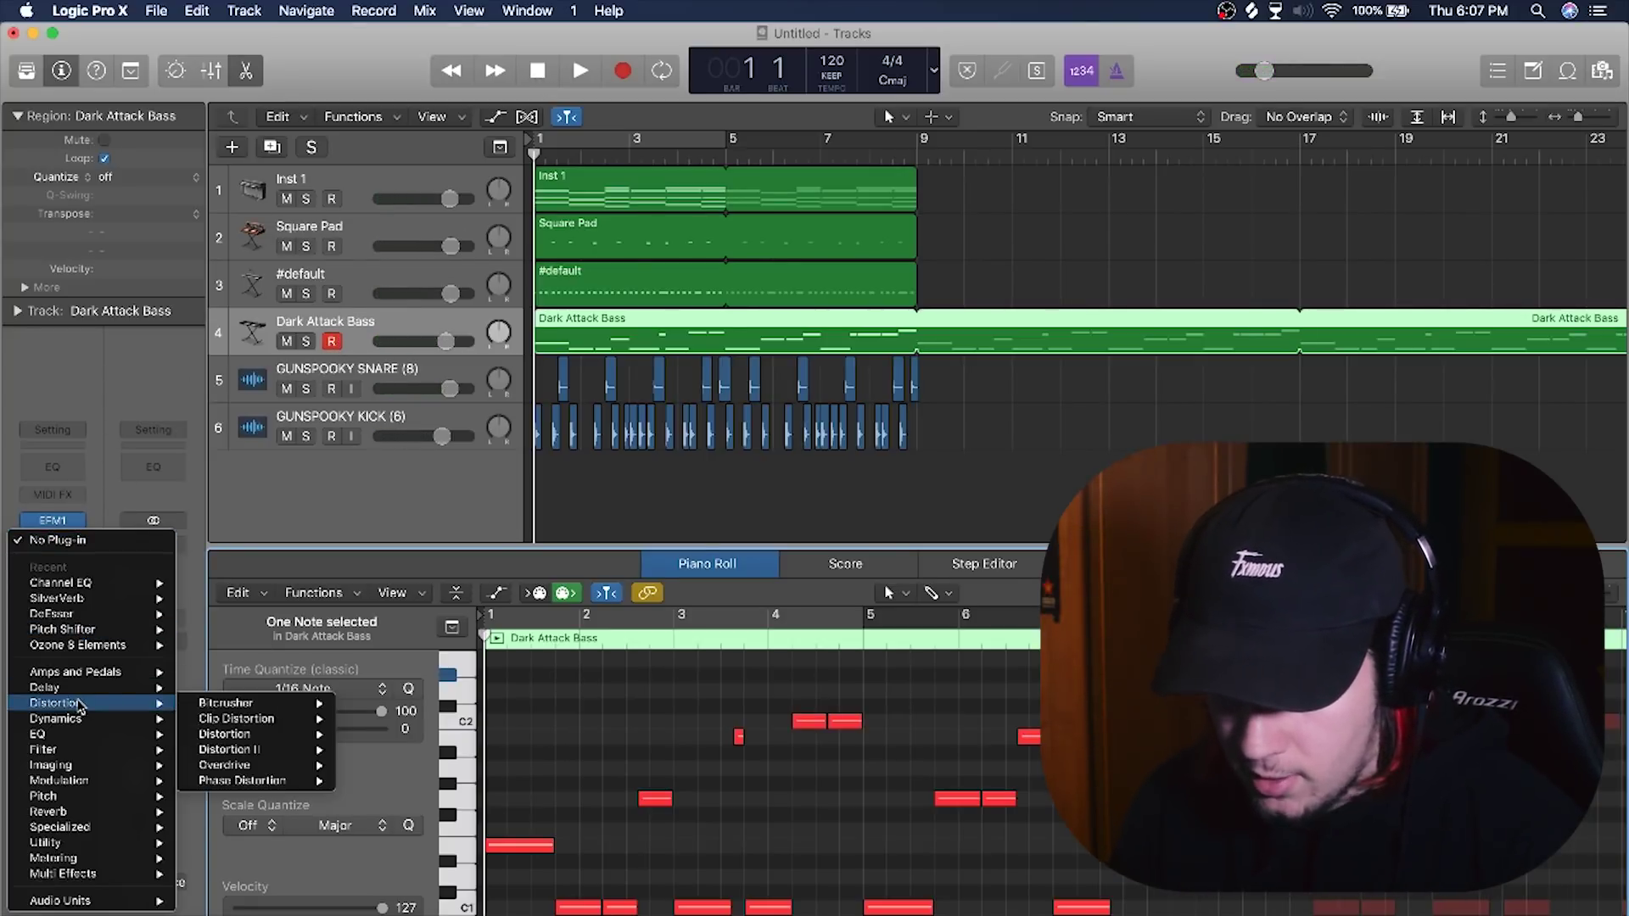
{"action": "mouse_move", "coordinate": [74, 705]}
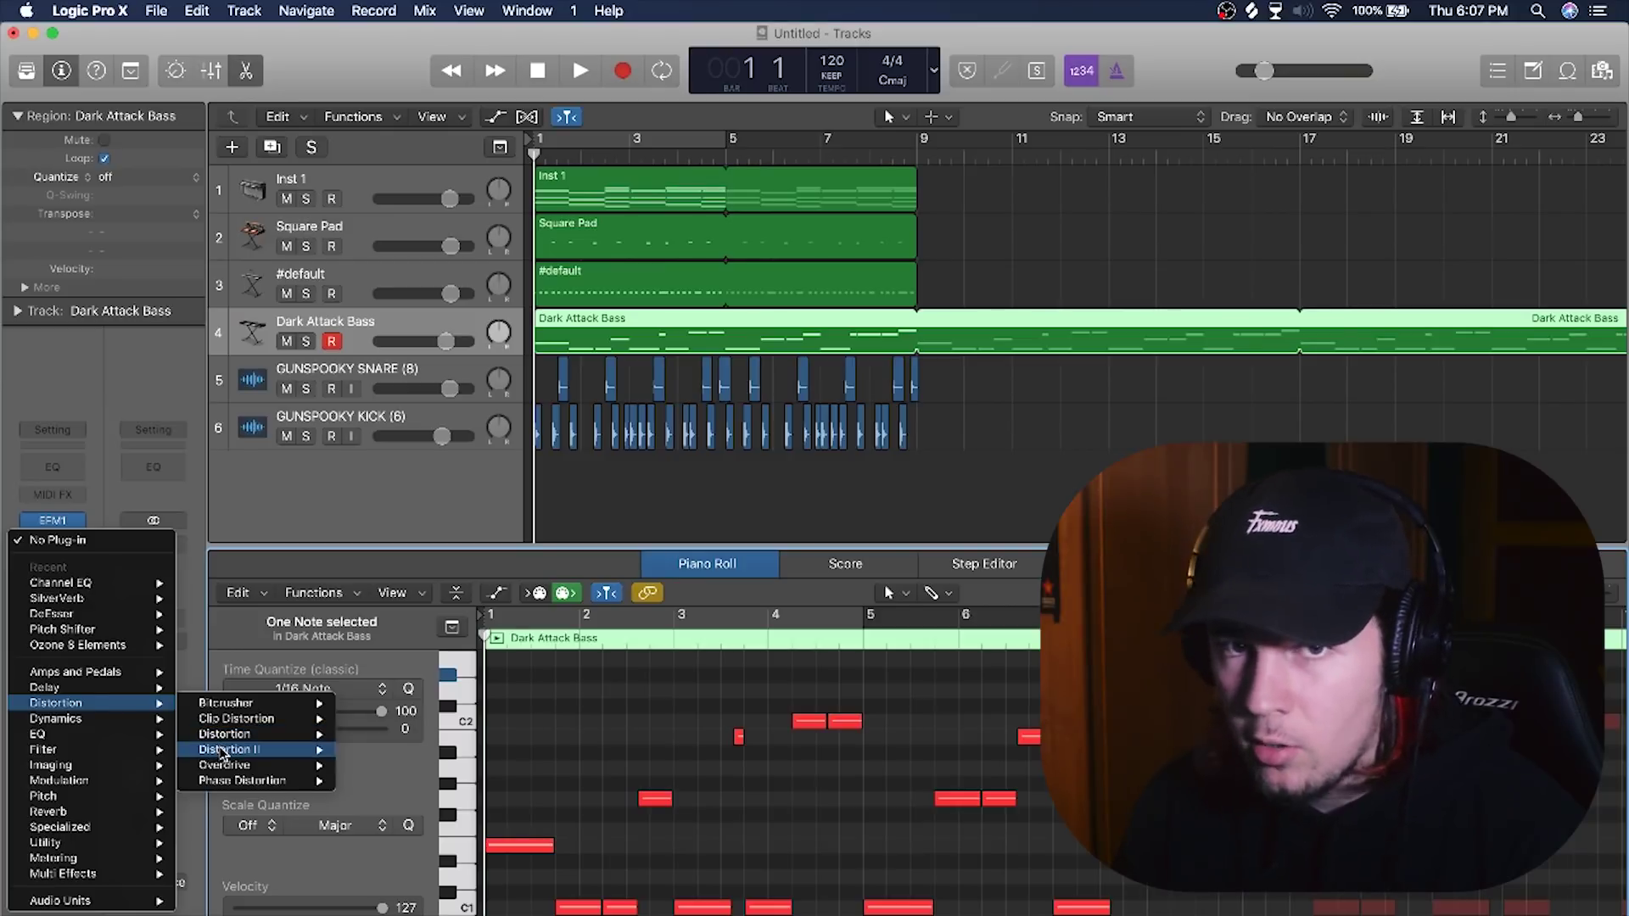
{"action": "left_click", "coordinate": [220, 749]}
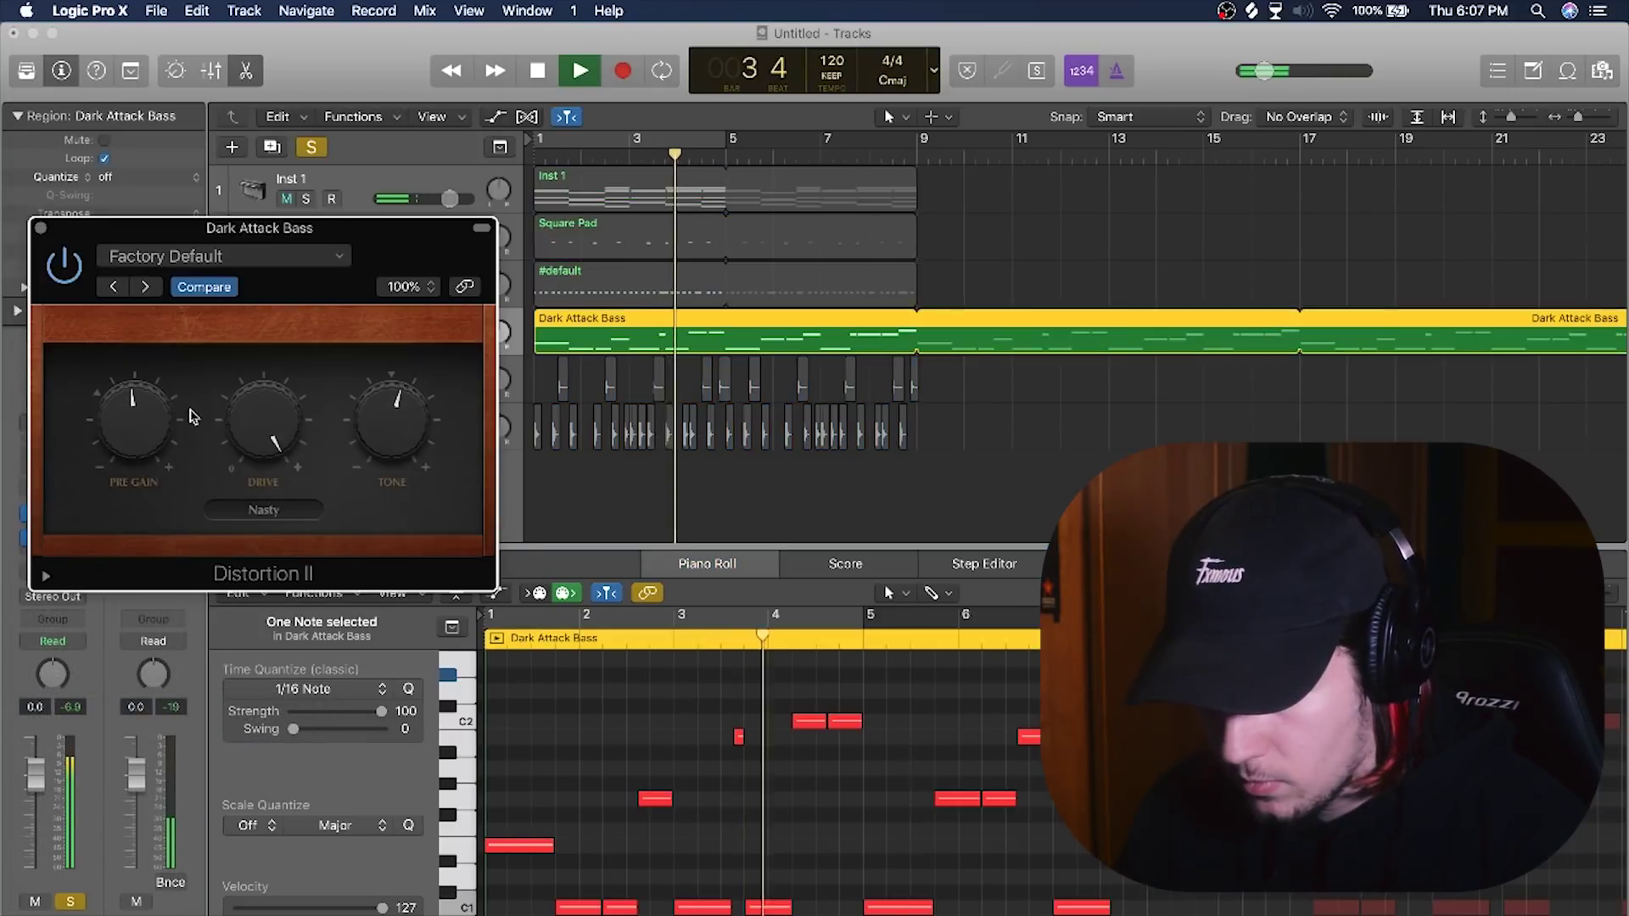
- Raise the Distortion II pre gain to 10.5 dB and turn the tone fully down during solo playback of the bass, and close the plug-in
{"action": "left_click_drag", "start_coordinate": [155, 441], "coordinate": [151, 398]}
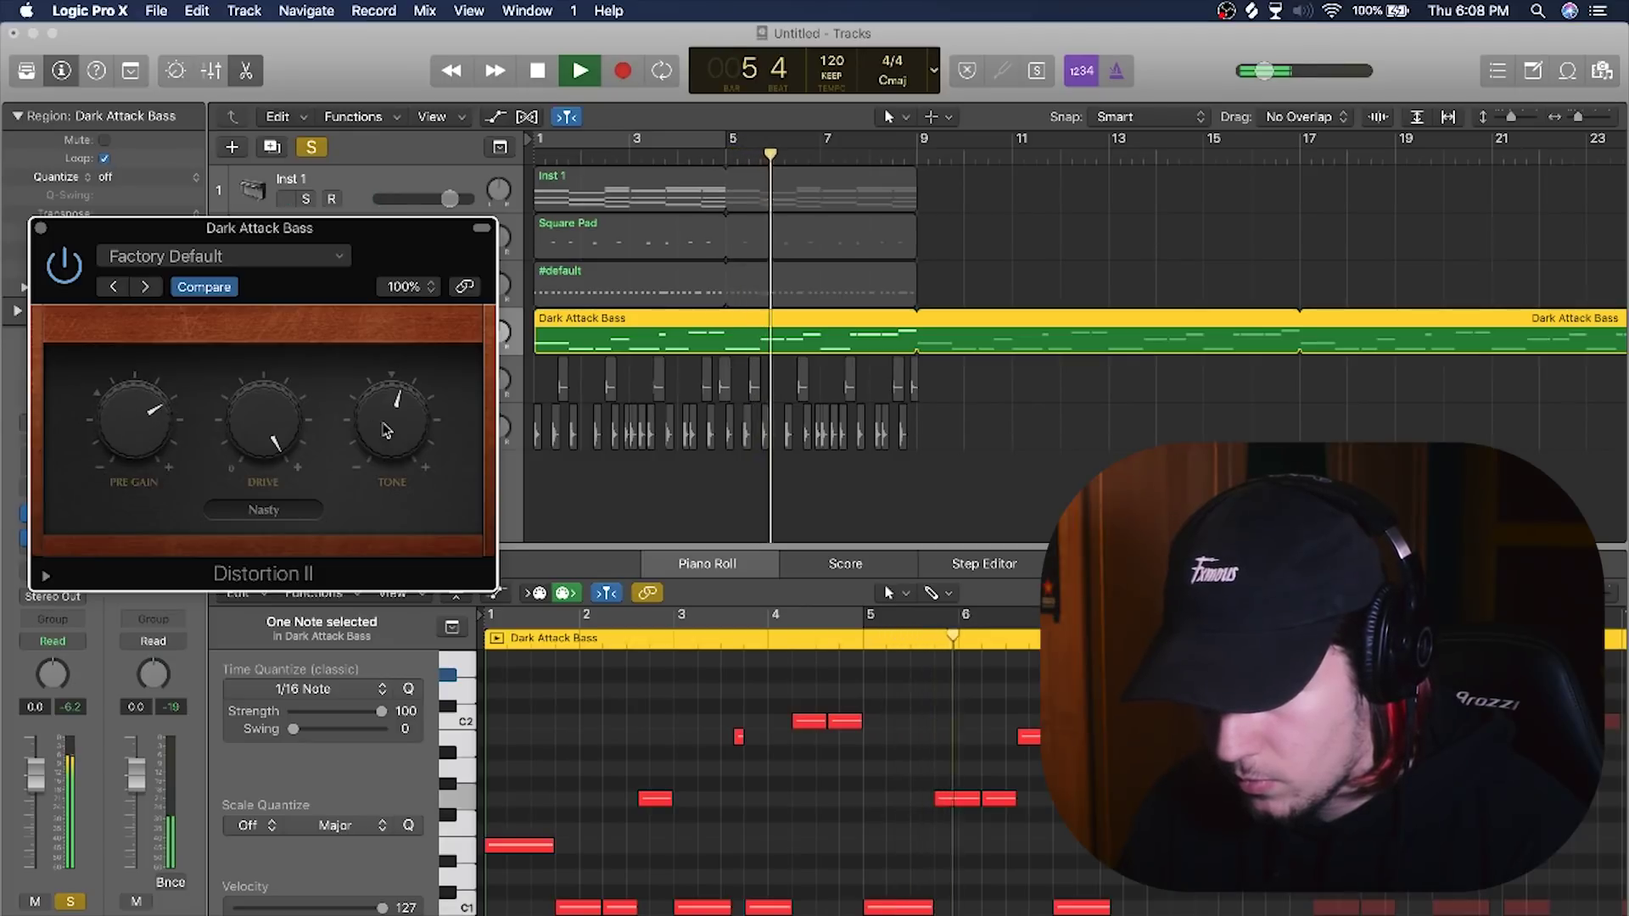
{"action": "left_click_drag", "start_coordinate": [386, 423], "coordinate": [394, 620]}
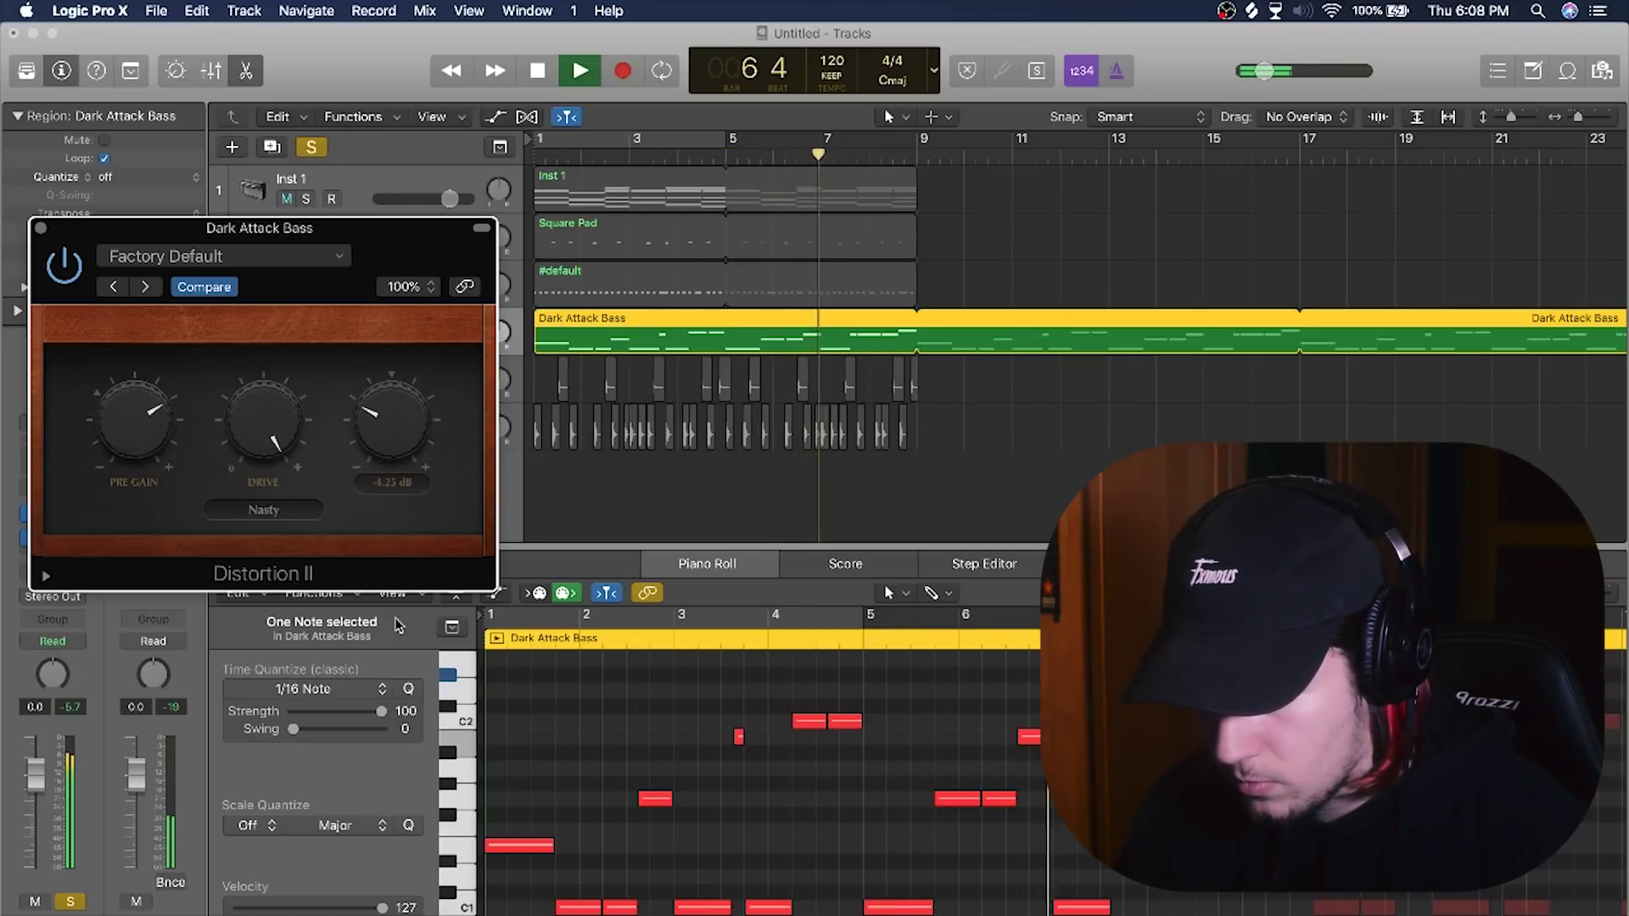
{"action": "left_click_drag", "start_coordinate": [373, 423], "coordinate": [374, 680]}
{"action": "left_click", "coordinate": [273, 451]}
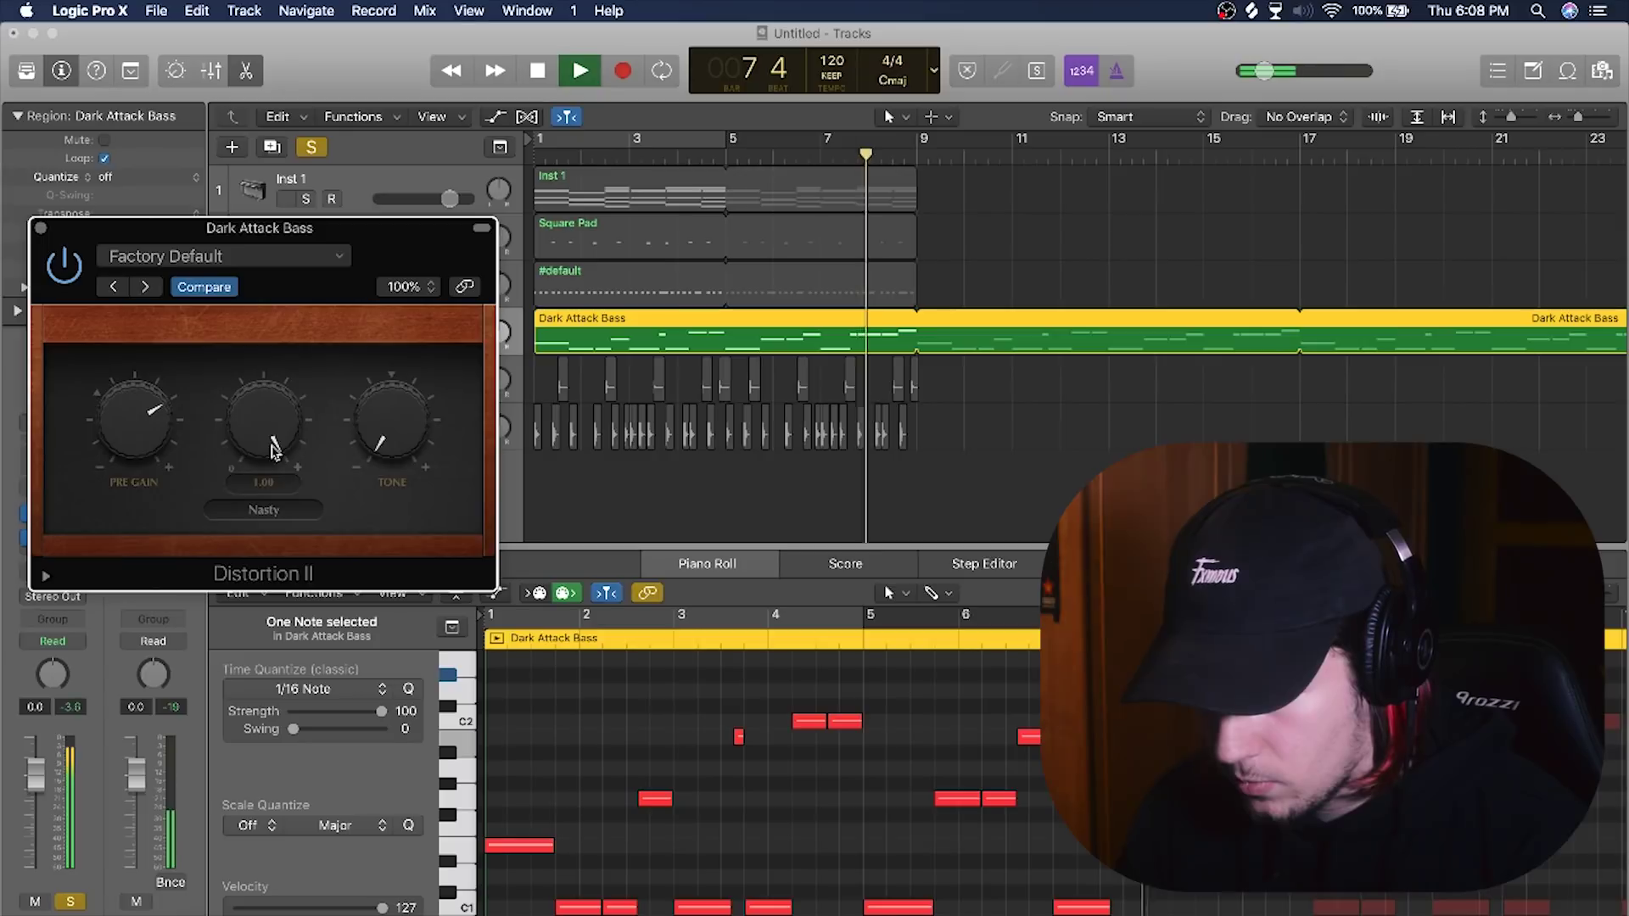
{"action": "left_click", "coordinate": [40, 227]}
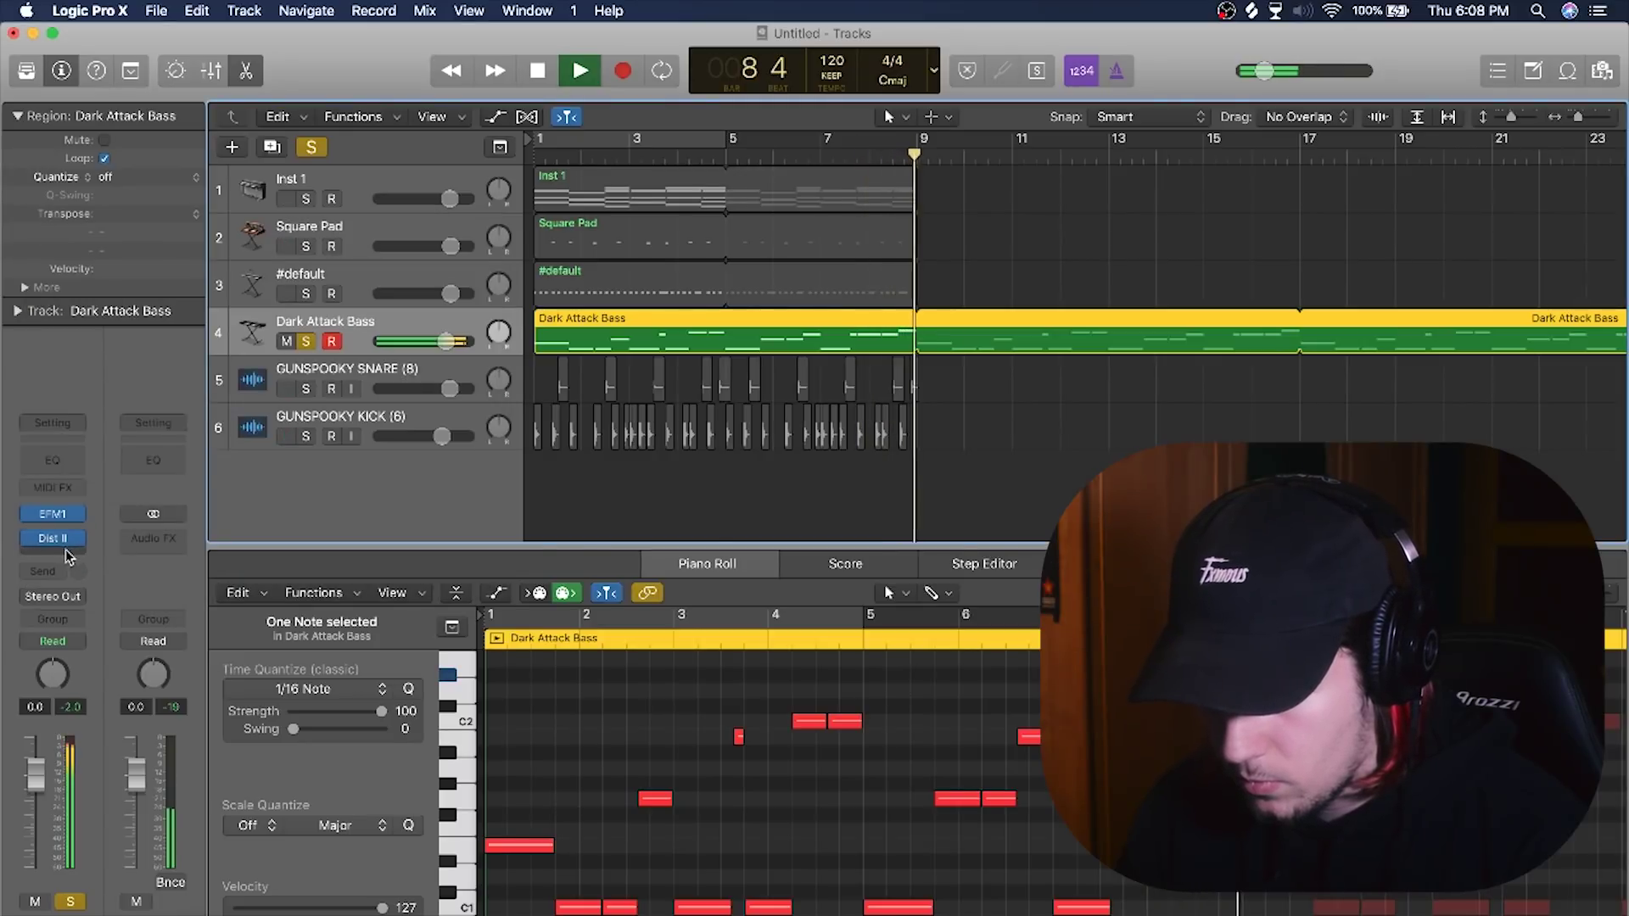
- Clear the track solo, and in Distortion II turn the drive fully down, set the pre gain to 10.0 dB and raise the tone
{"action": "left_click", "coordinate": [311, 147]}
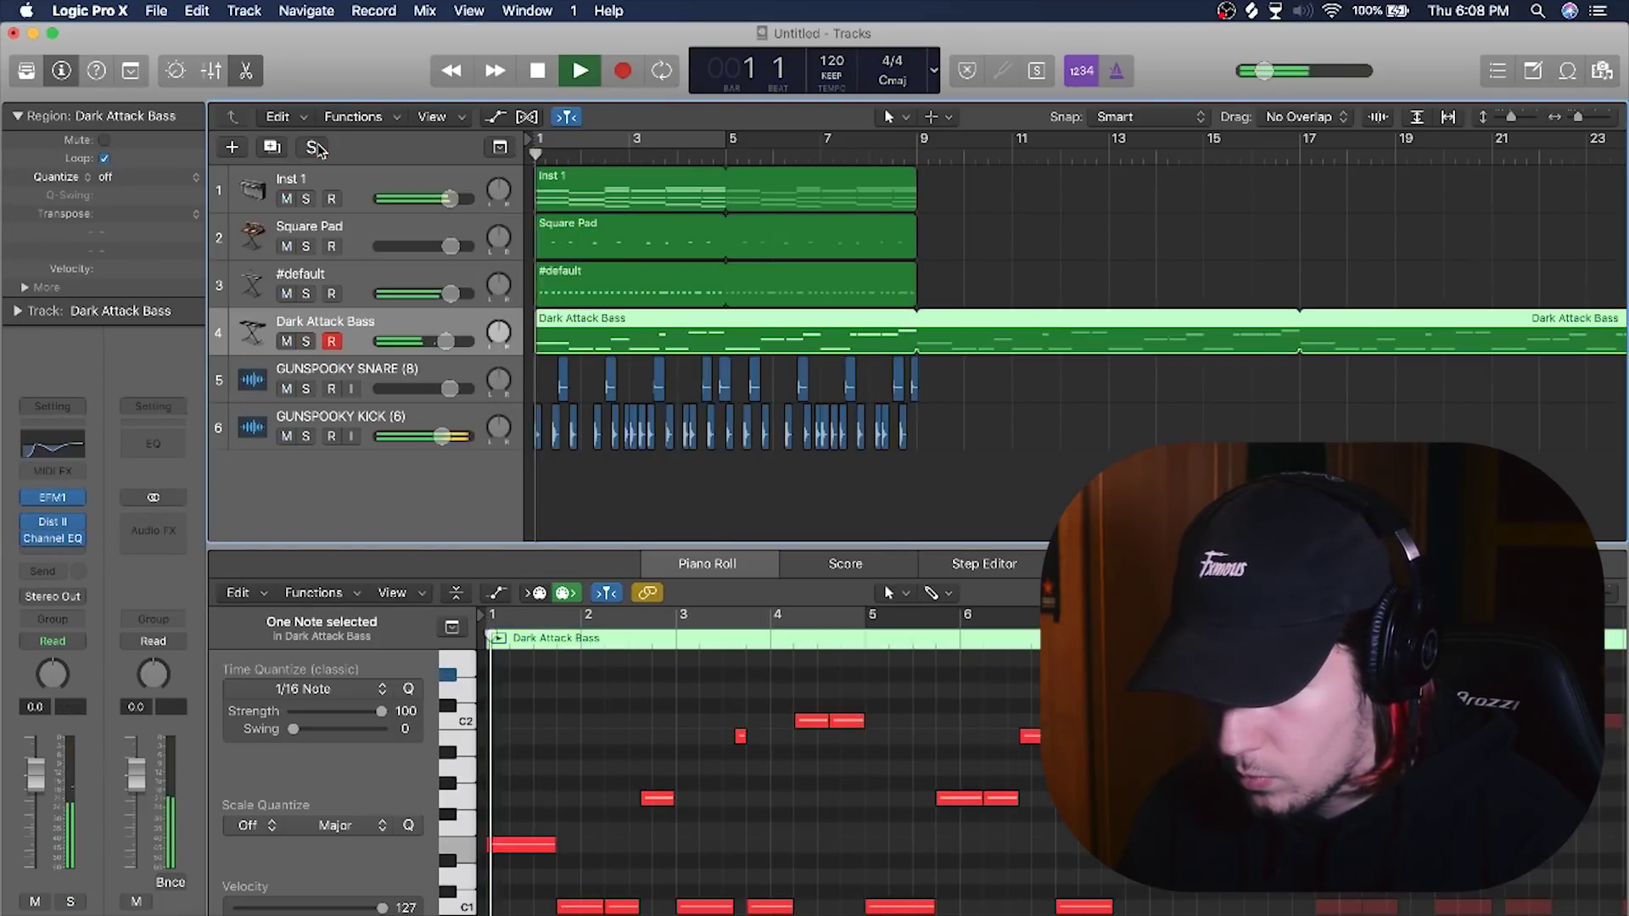
{"action": "left_click", "coordinate": [54, 530]}
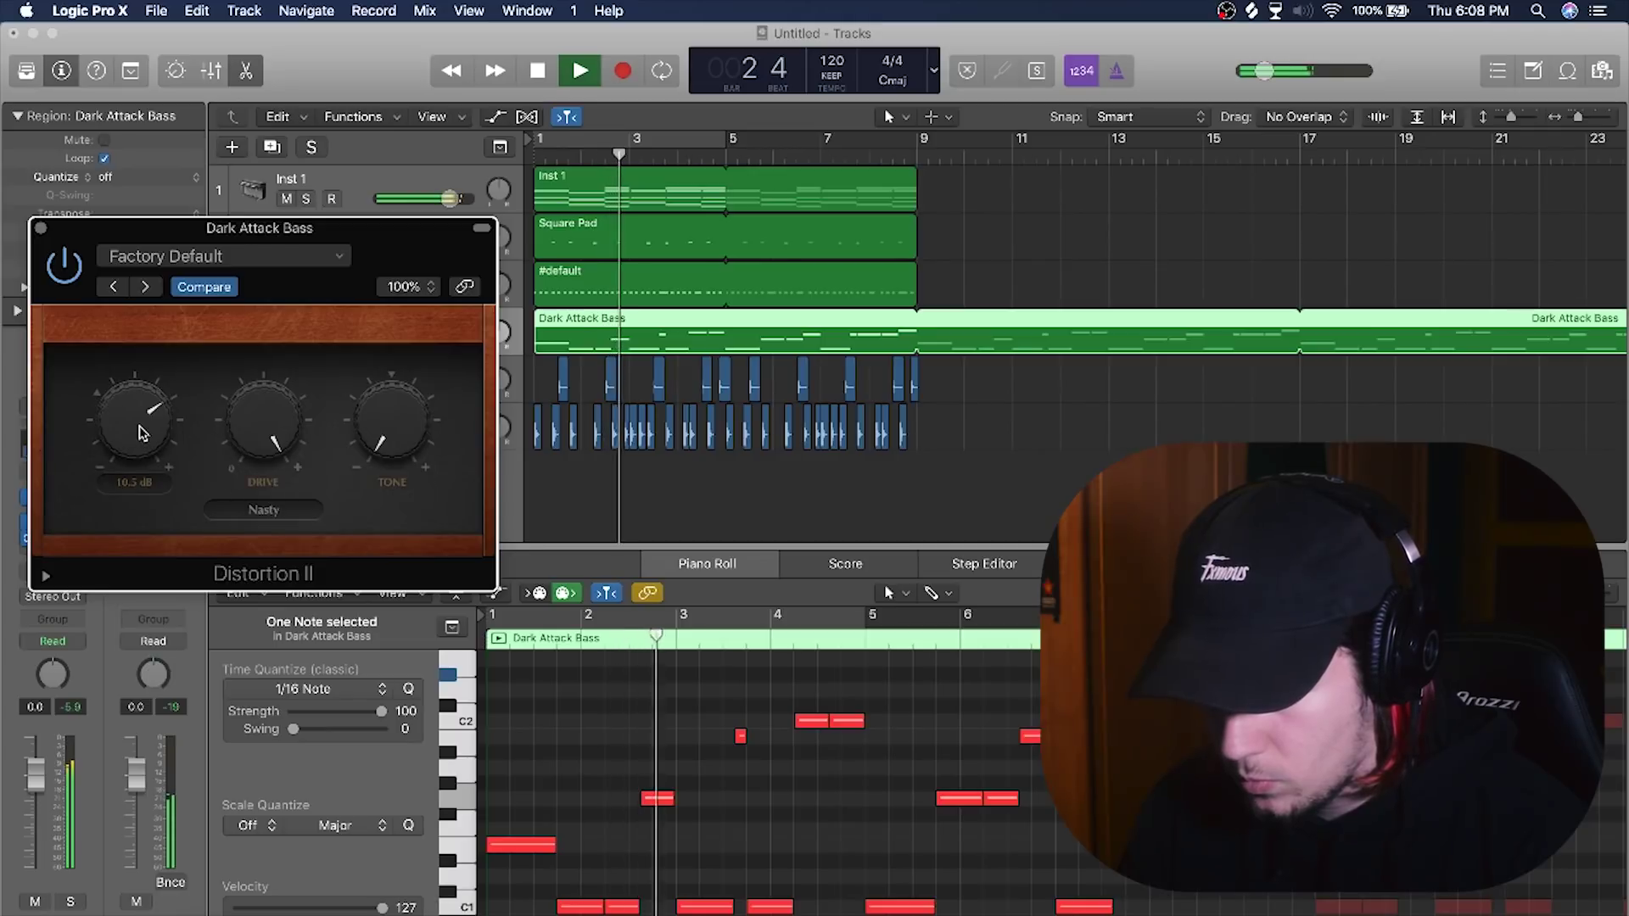
{"action": "left_click_drag", "start_coordinate": [248, 438], "coordinate": [258, 573]}
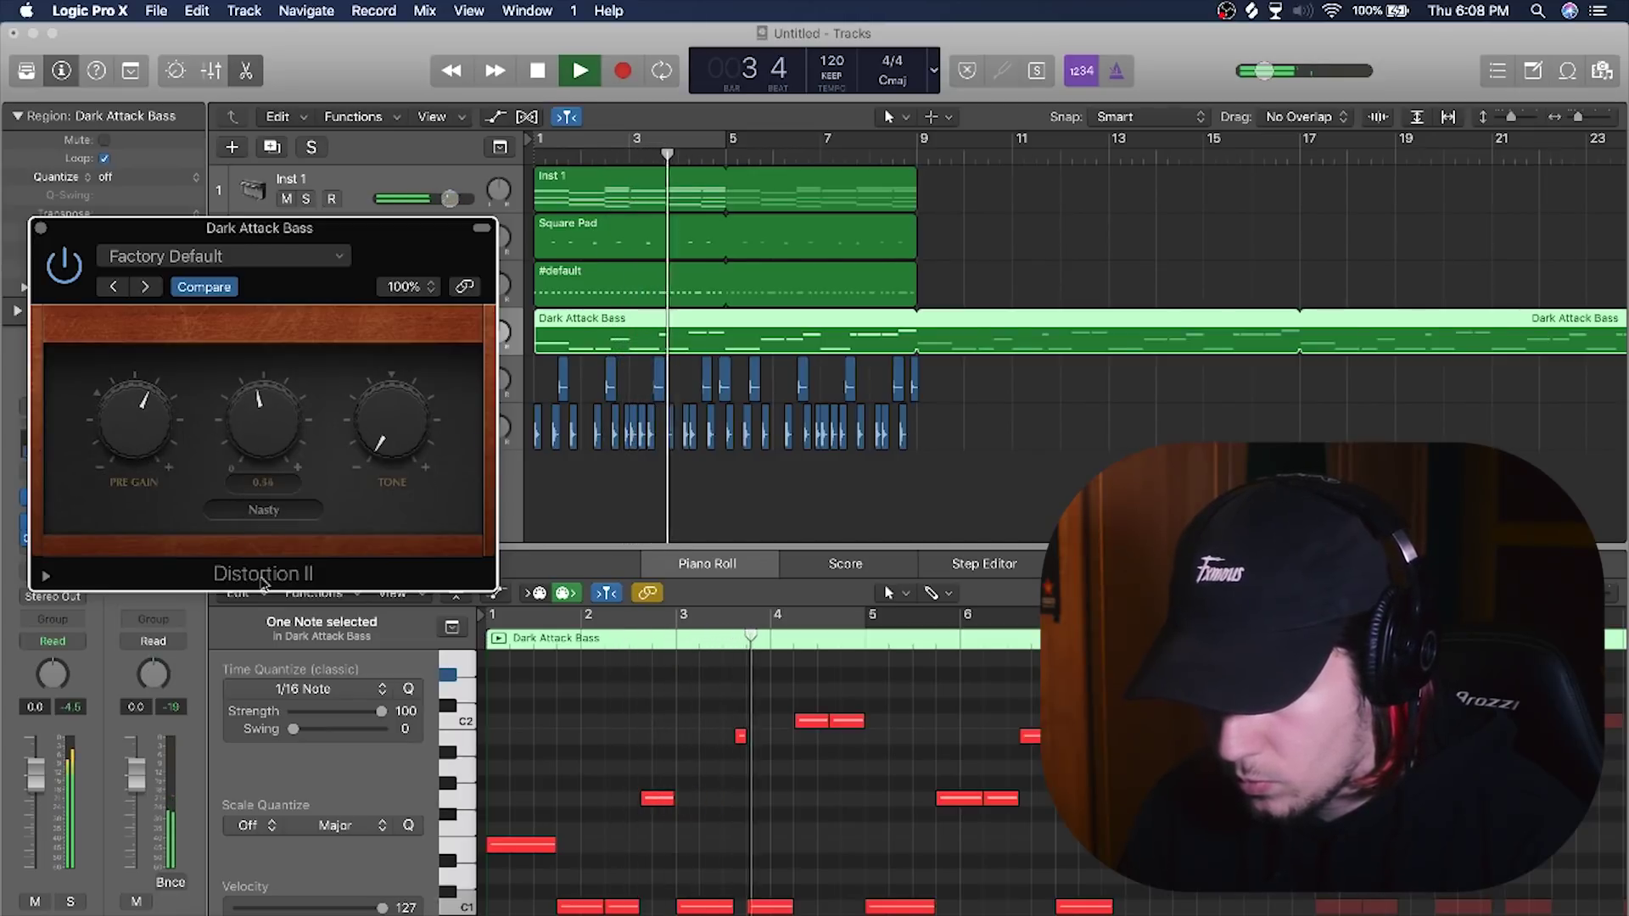
{"action": "left_click_drag", "start_coordinate": [247, 441], "coordinate": [247, 534]}
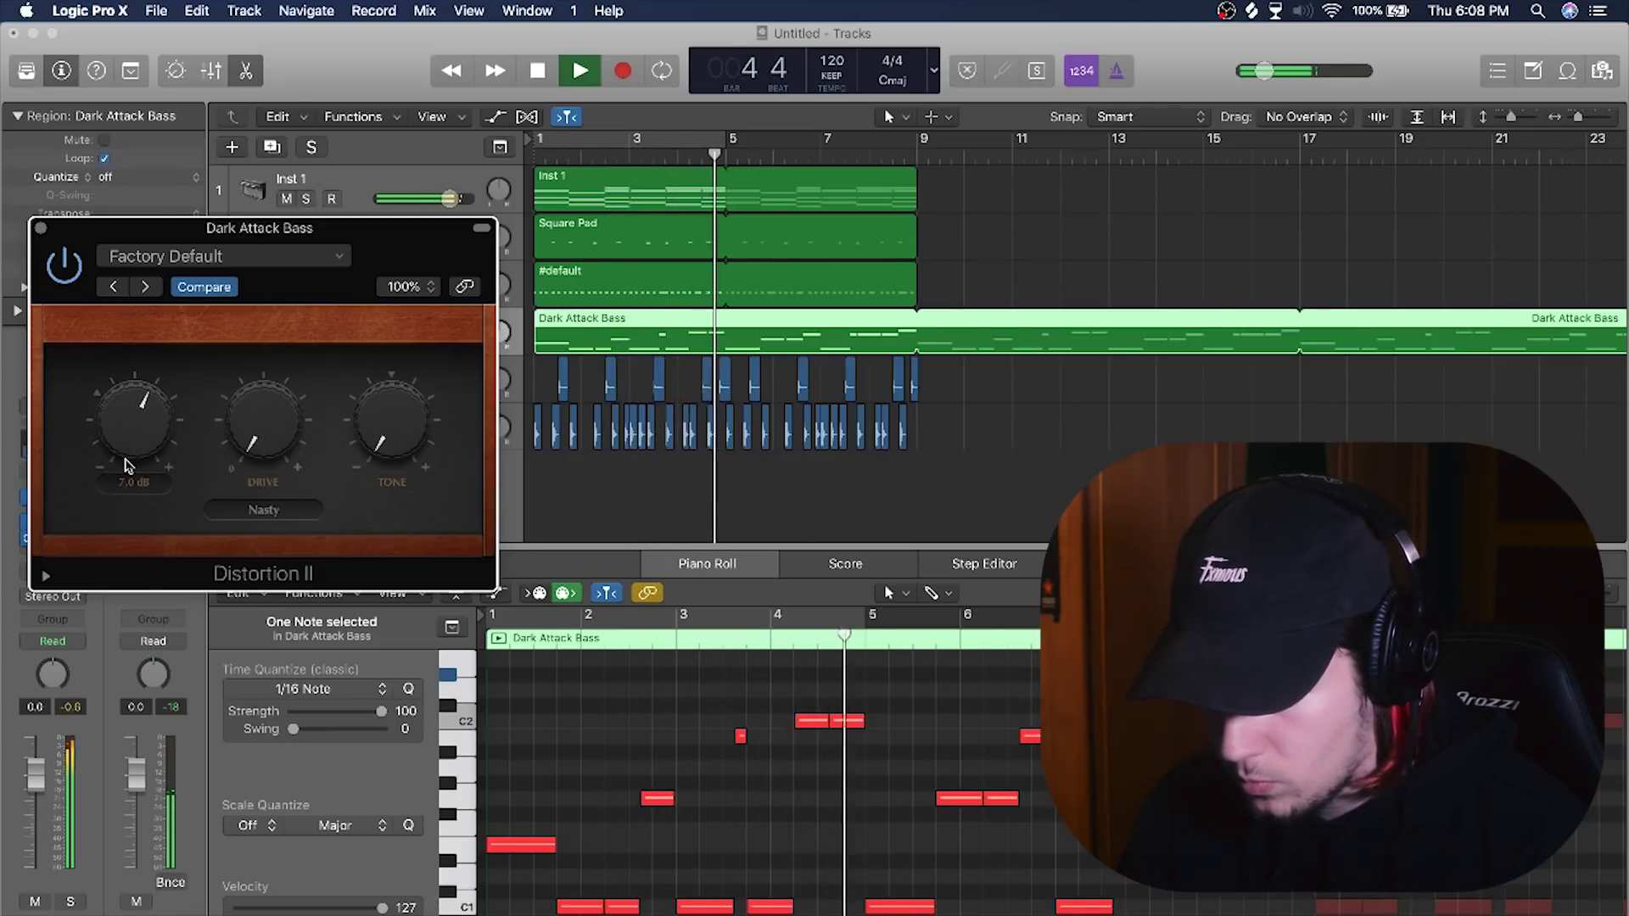
{"action": "mouse_move", "coordinate": [127, 451]}
{"action": "left_mouse_down"}
{"action": "mouse_move", "coordinate": [128, 193]}
{"action": "mouse_move", "coordinate": [146, 475]}
{"action": "left_mouse_up"}
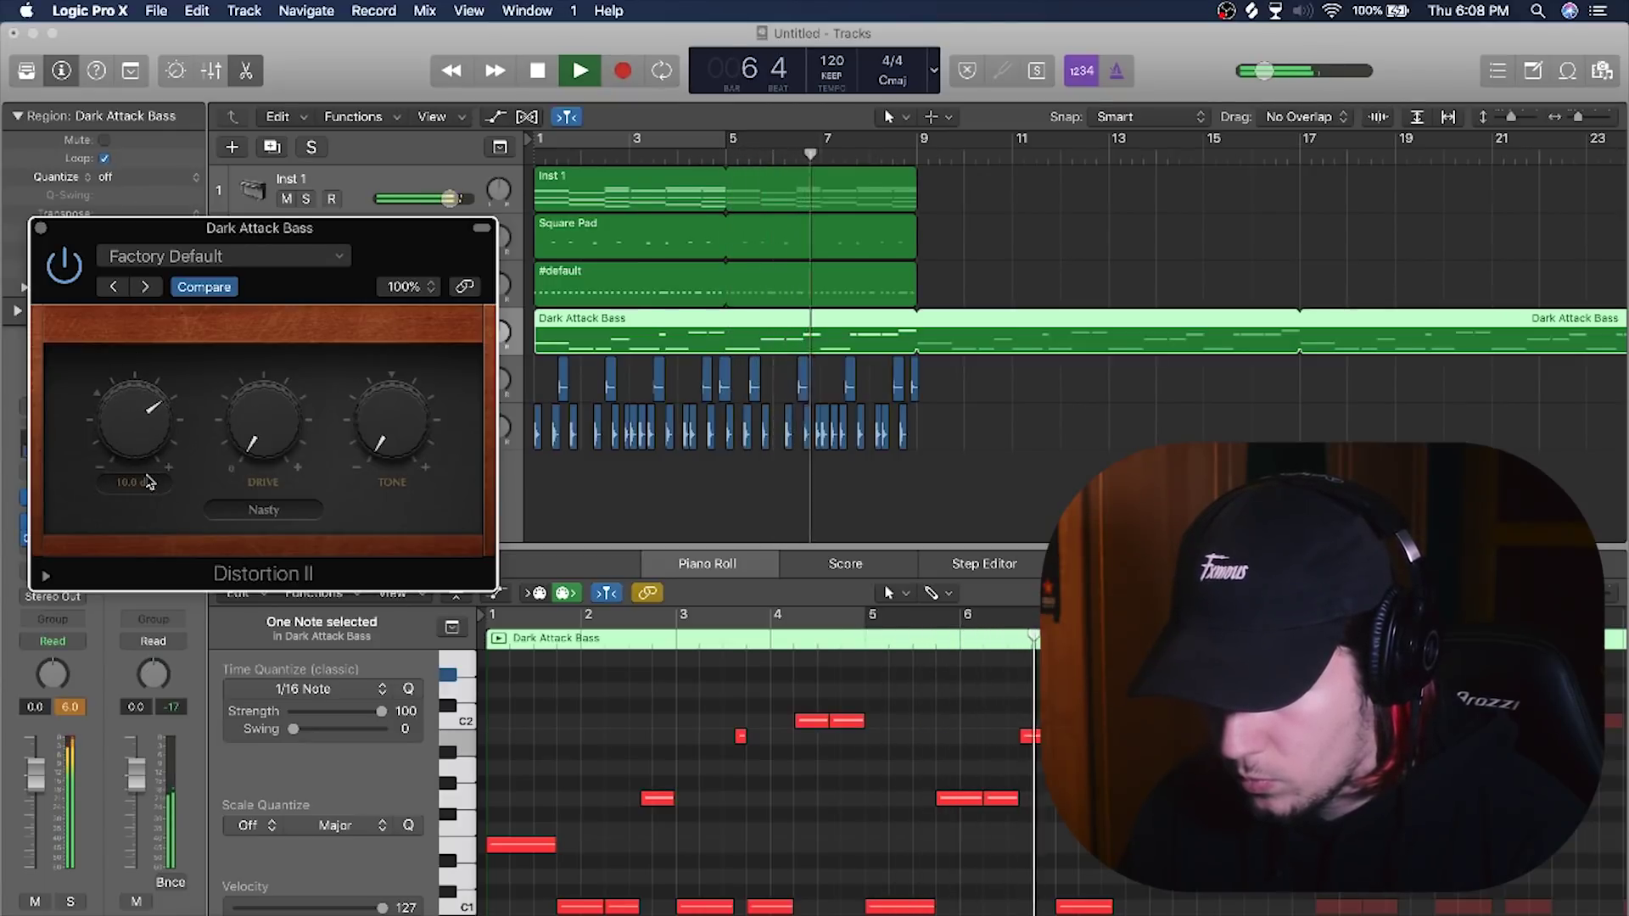
{"action": "left_click_drag", "start_coordinate": [348, 400], "coordinate": [386, 132]}
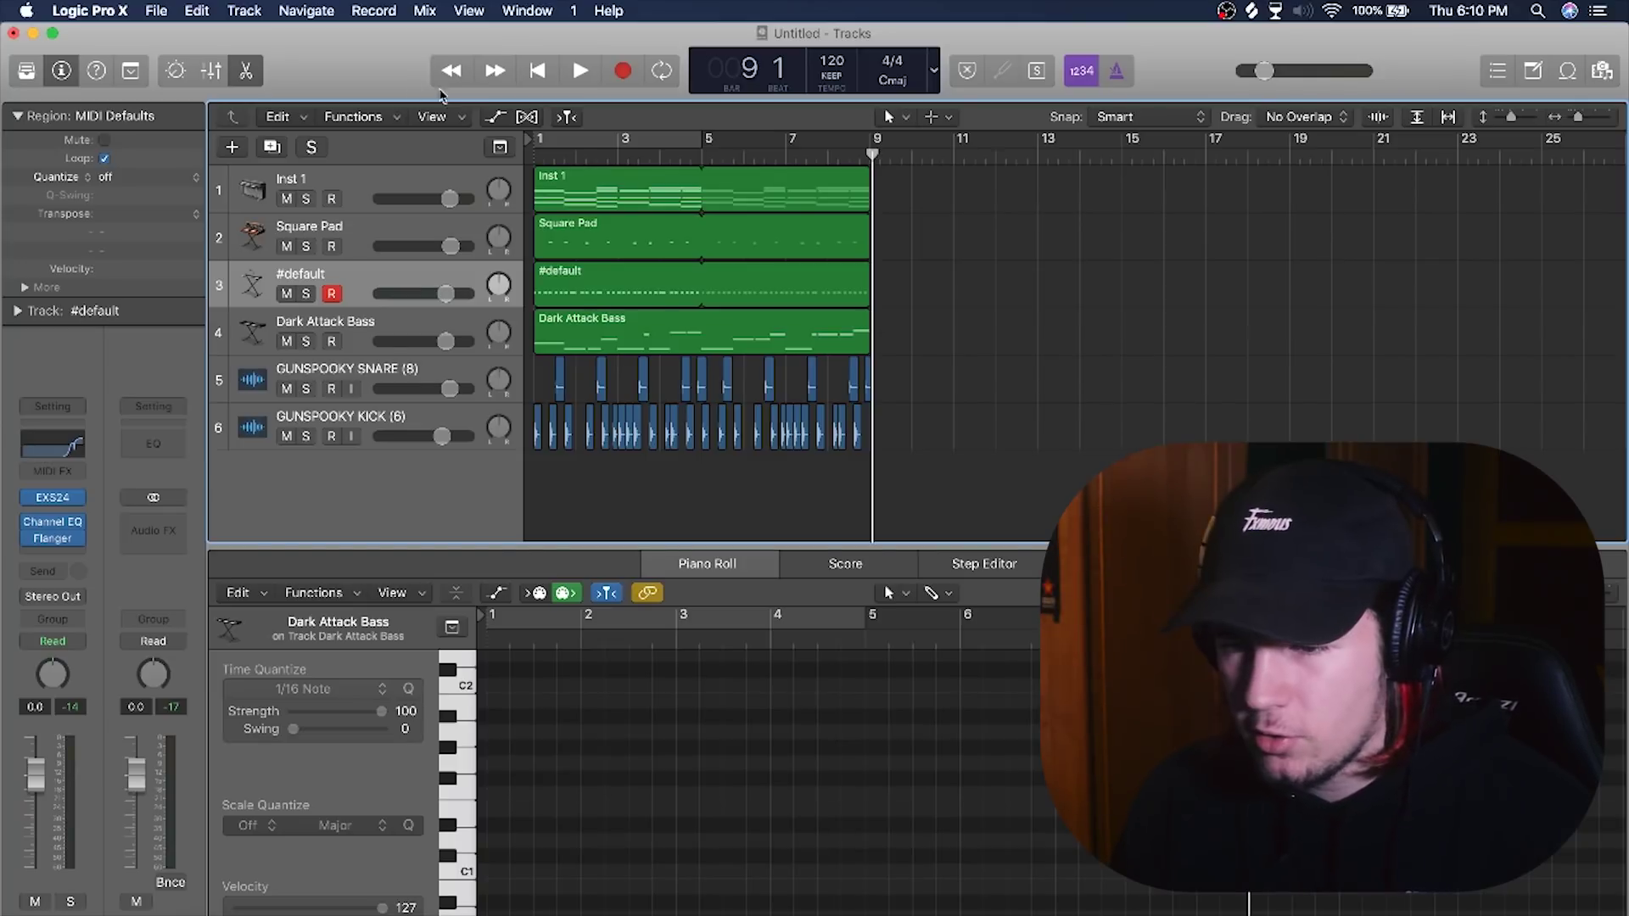
- Save the project under the name "trash"
{"action": "left_click", "coordinate": [145, 17]}
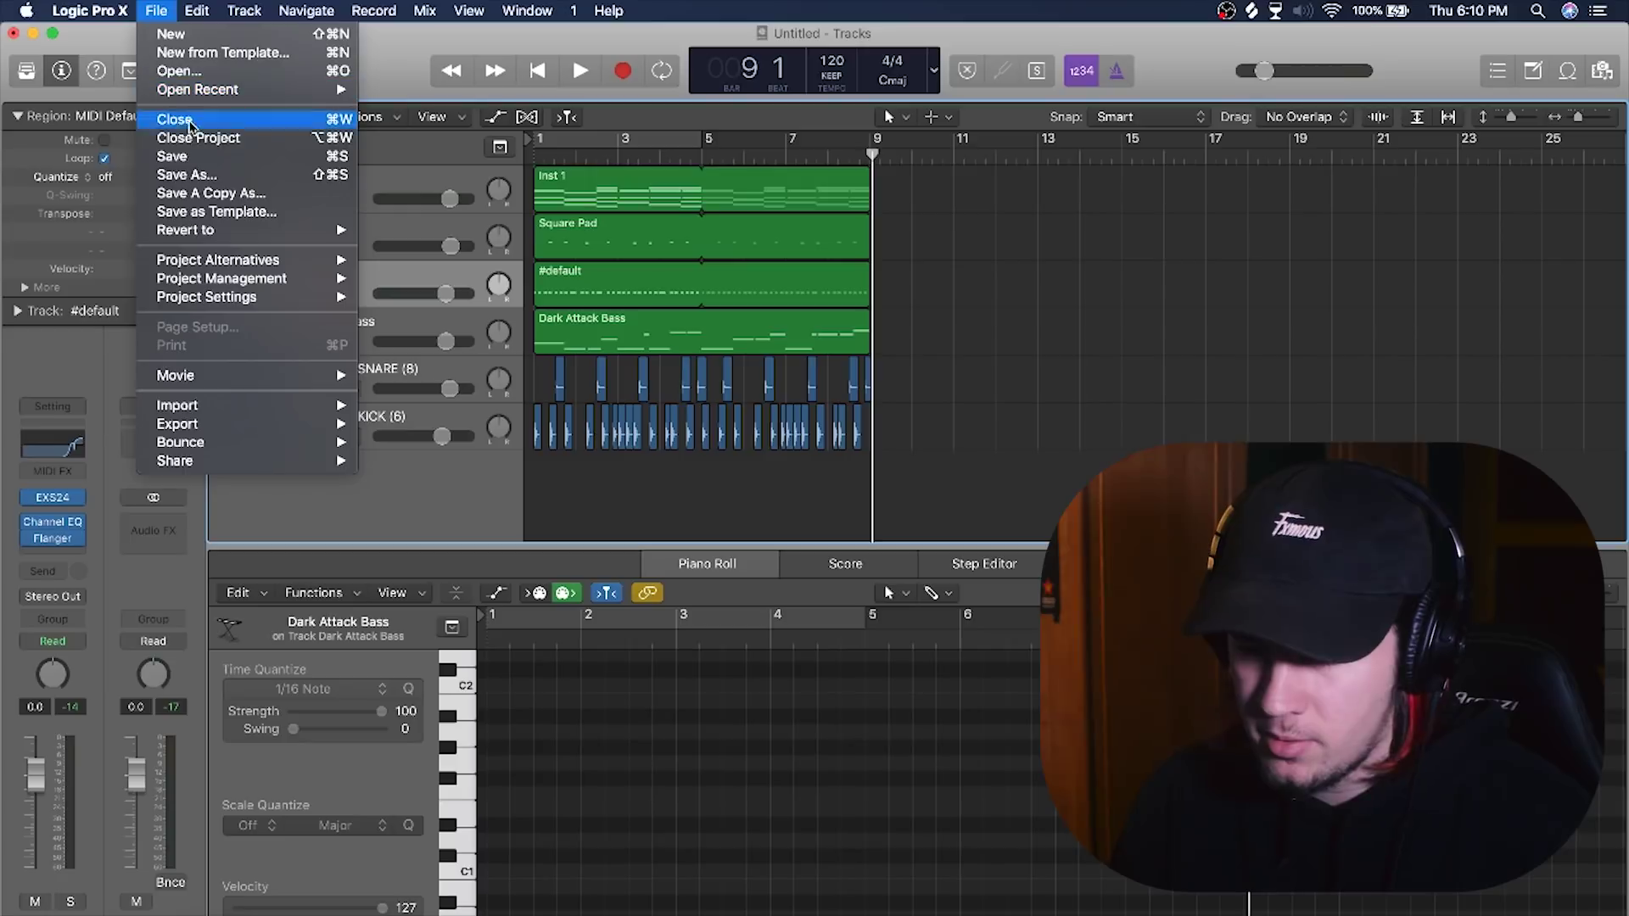
{"action": "left_click", "coordinate": [187, 158]}
{"action": "type", "text": "trash"}
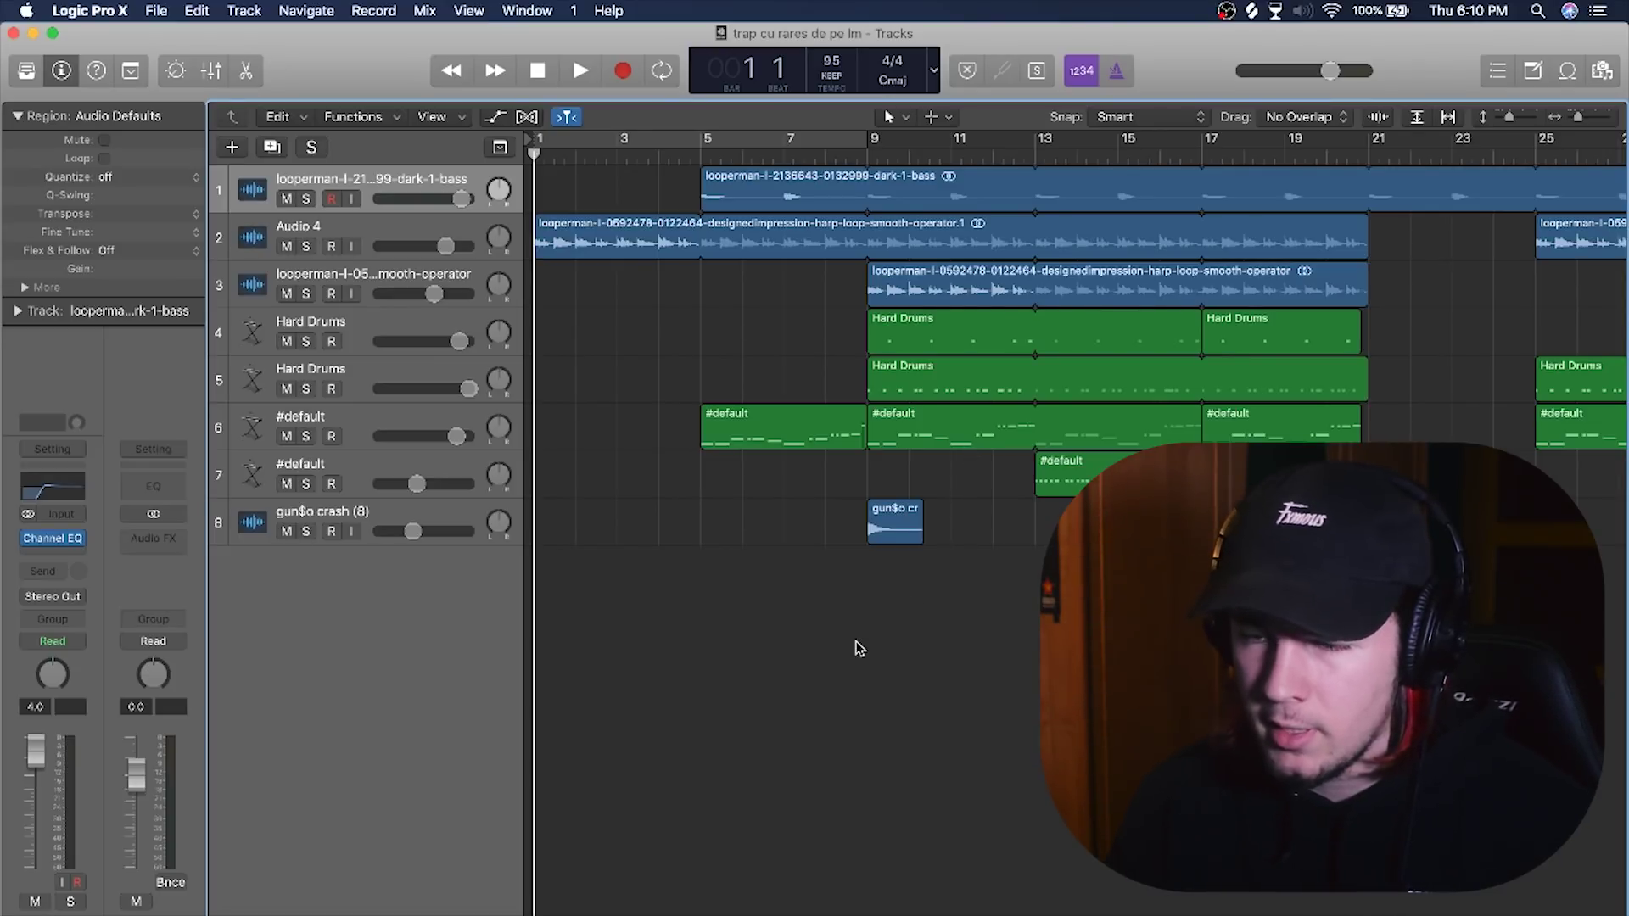
- Play the opened 95 BPM trap project from the start
{"action": "key", "text": "space"}
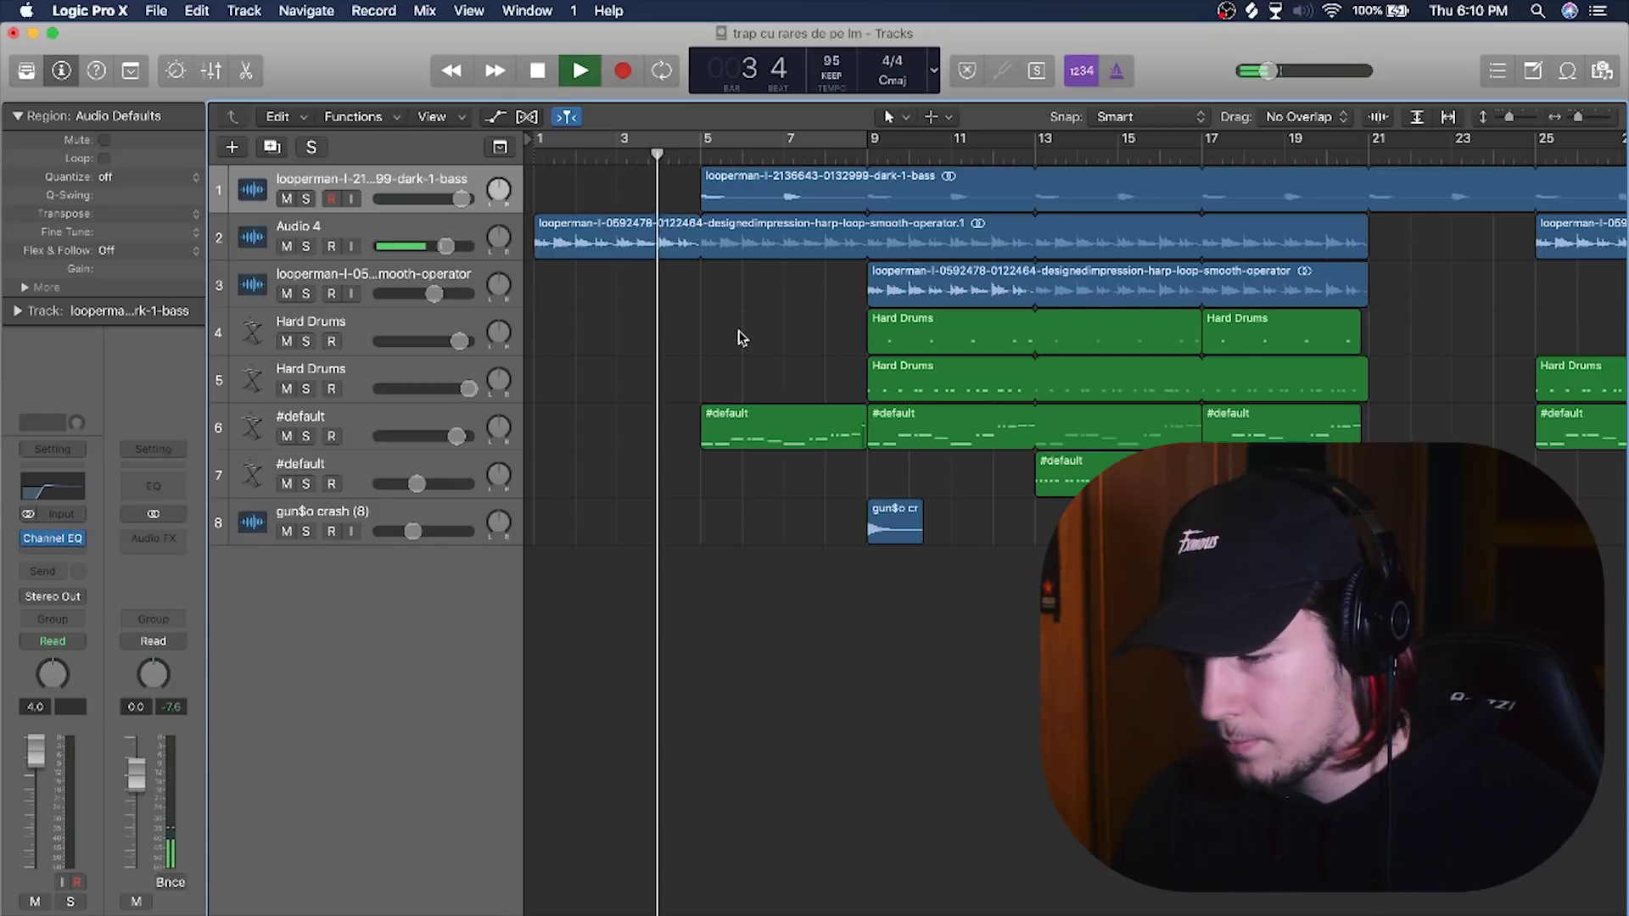